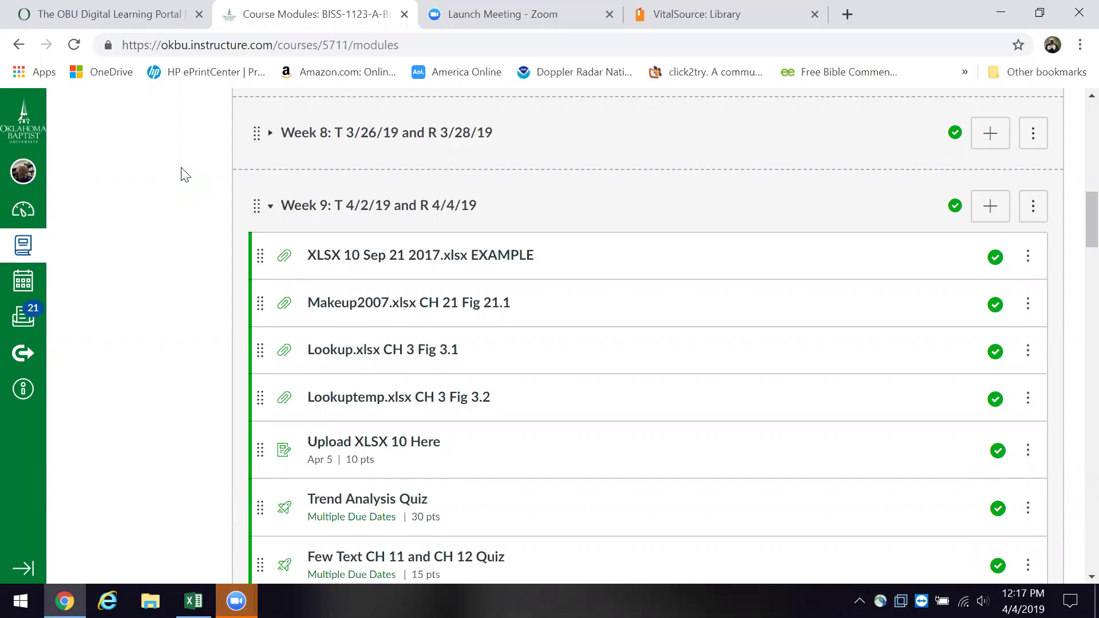
Look through the Week 9 and Week 10 items on the course modules page
scroll(157, 211, "down", 3)
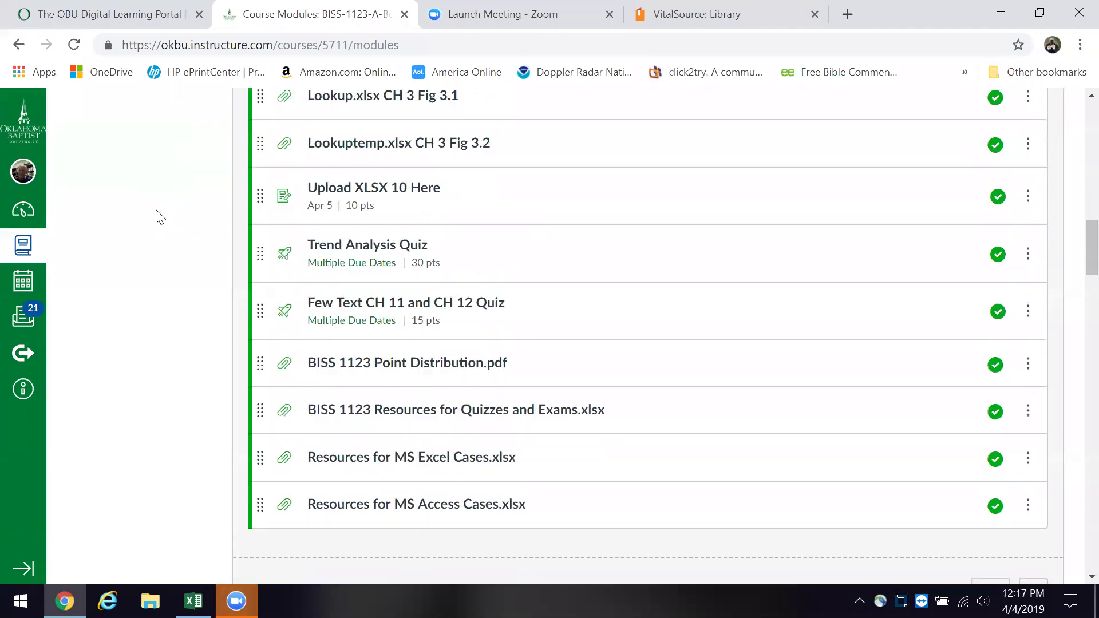
scroll(163, 214, "down", 6)
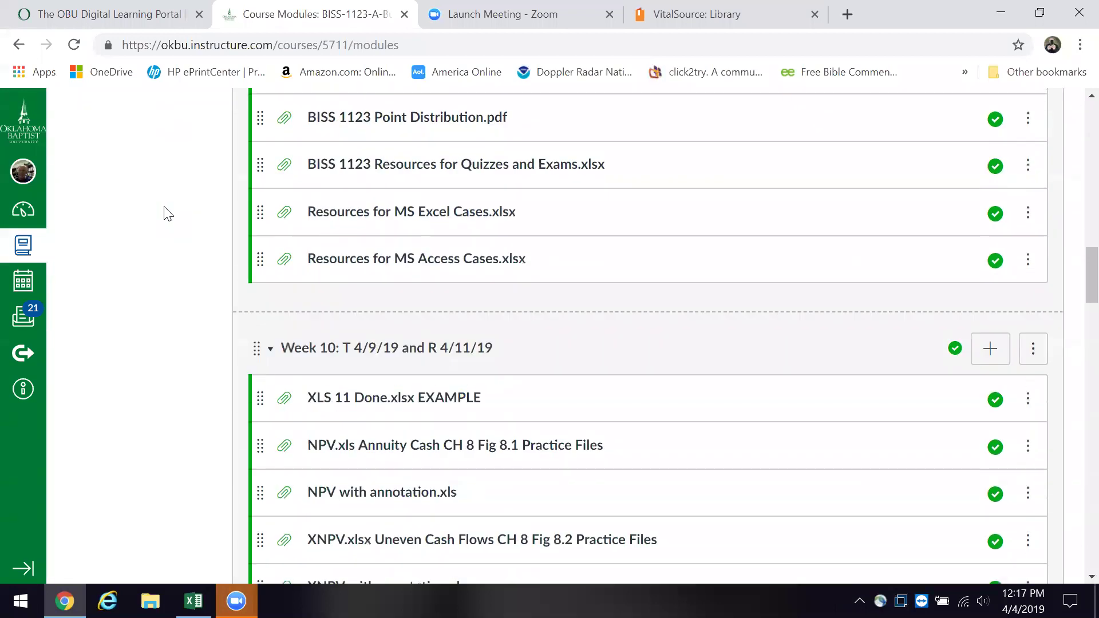
scroll(167, 214, "up", 2)
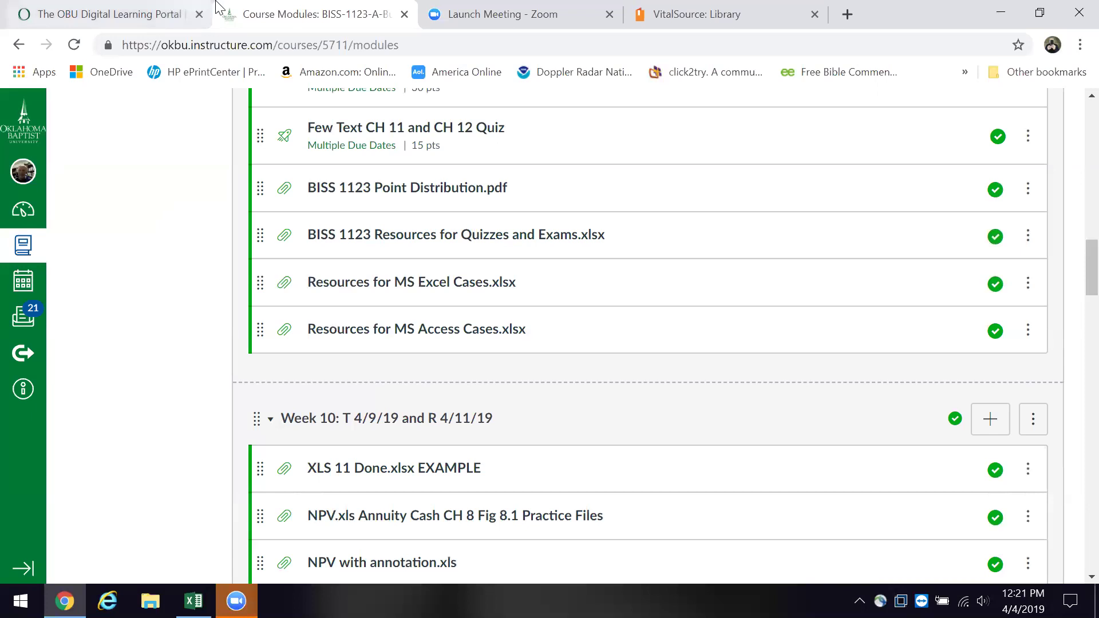
Switch to the VitalSource library and open the Microsoft Access 2013 Step by Step book
left_click(725, 19)
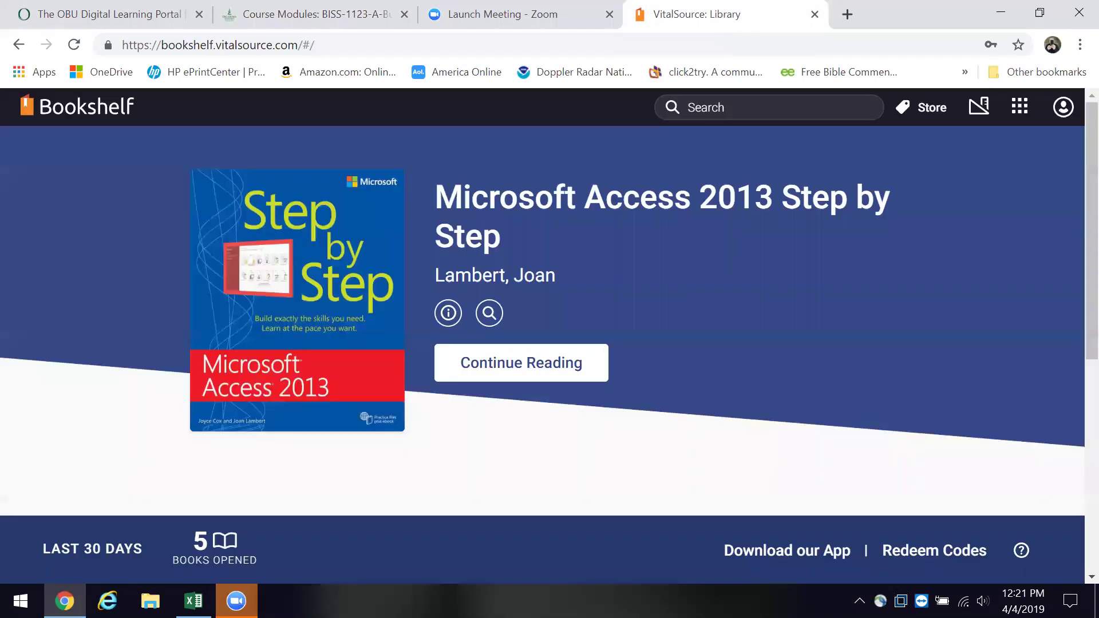
left_click(314, 364)
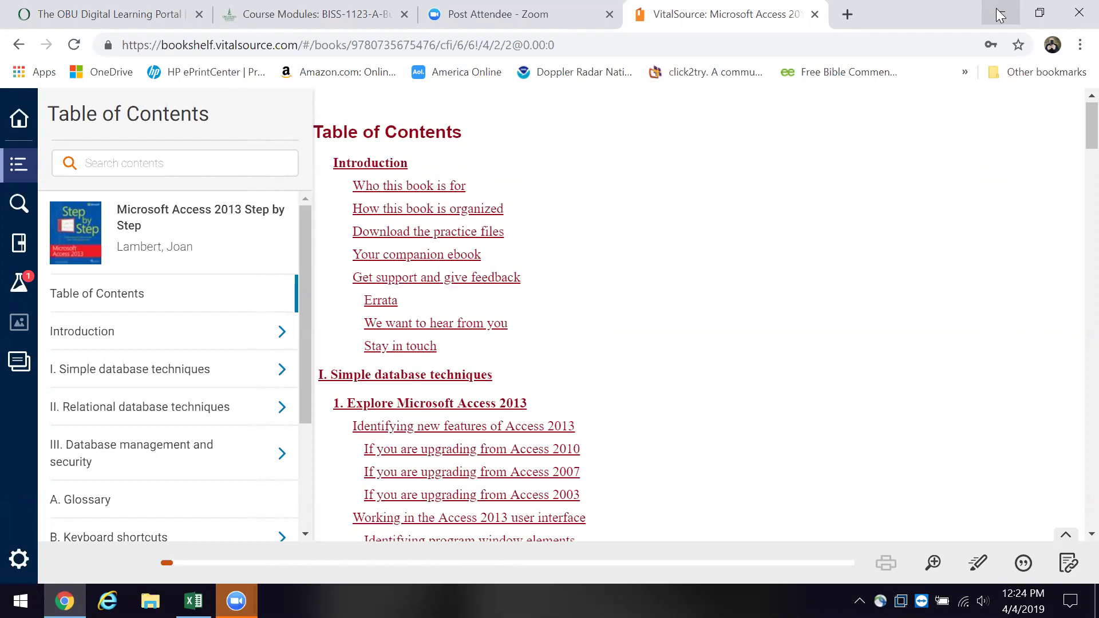
Open the Resources for MS Access Cases workbook from the desktop in Excel
left_click(999, 12)
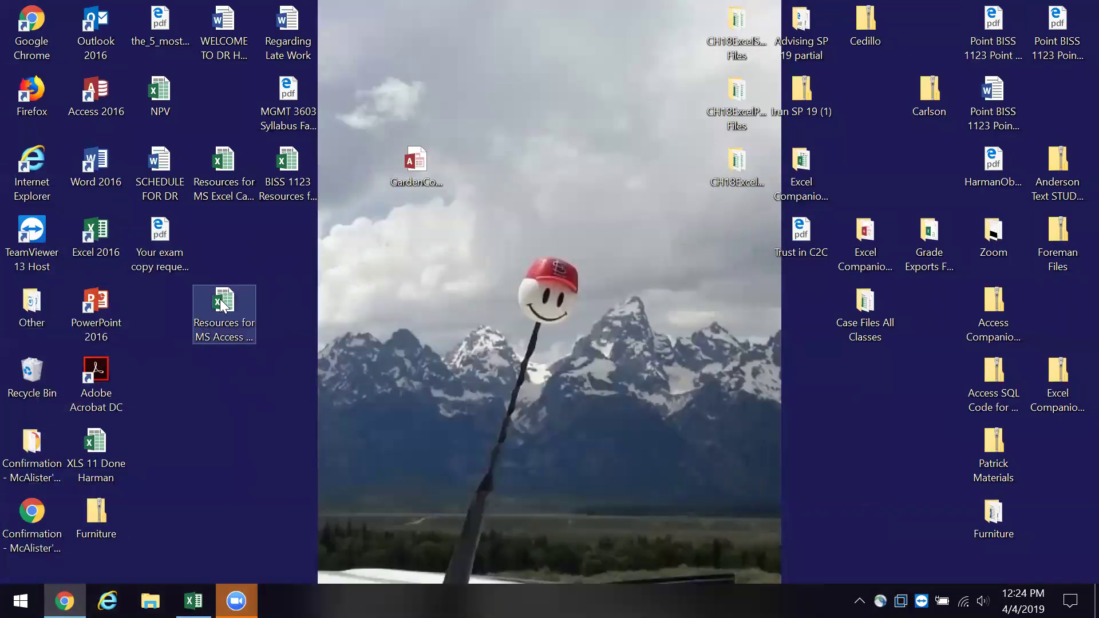
left_click(233, 305)
right_click(233, 305)
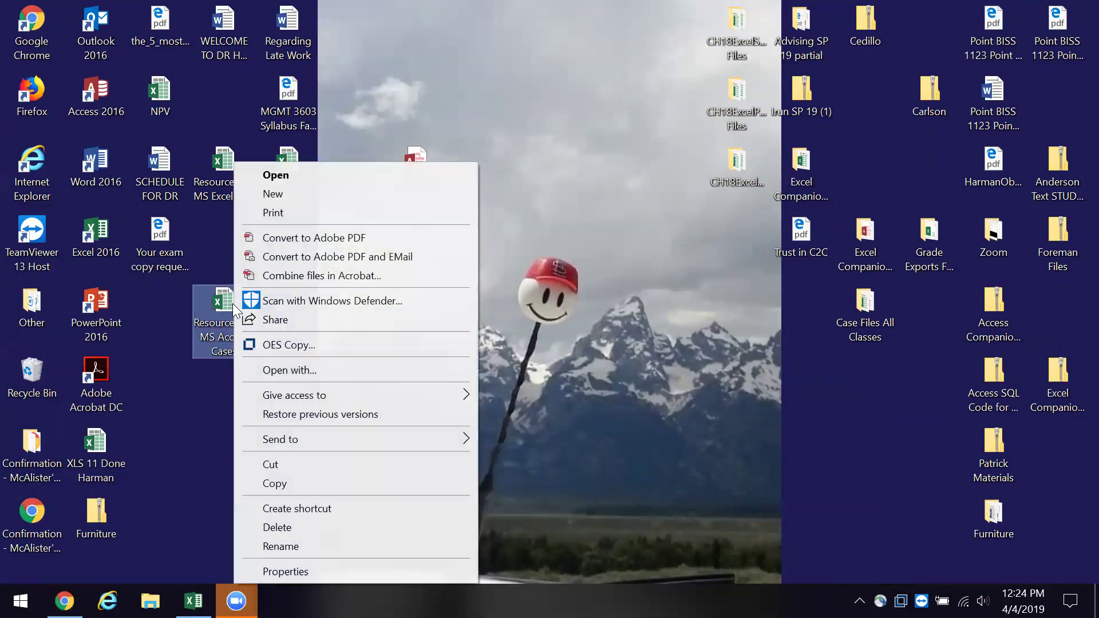
left_click(274, 174)
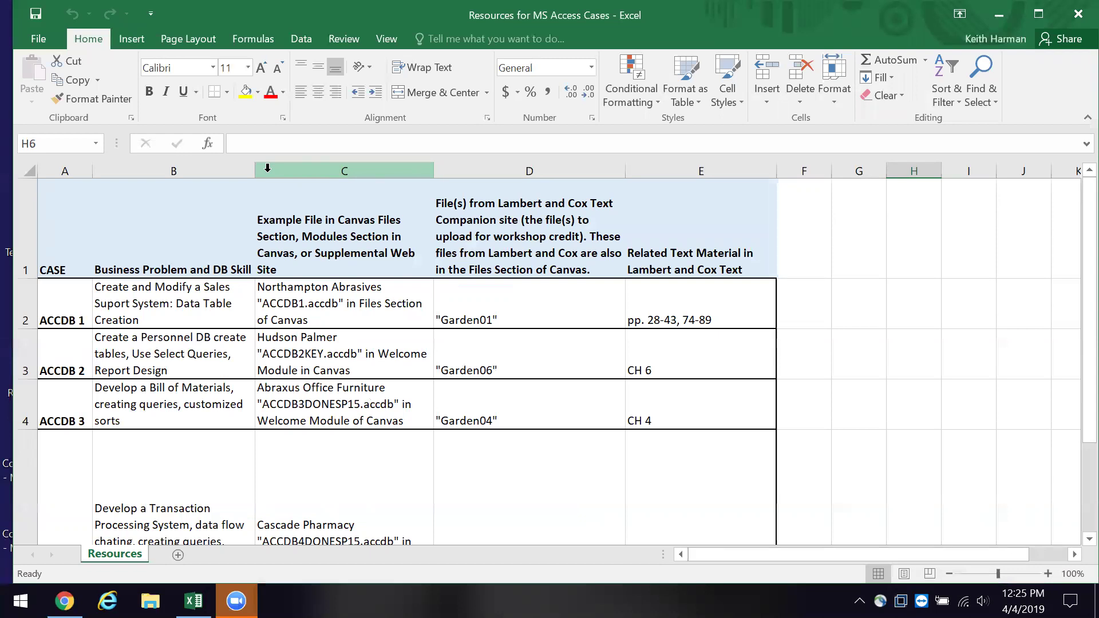
Examine the business problem, example file and companion file listed for case ACCDB 1, and return to the desktop
left_click(367, 304)
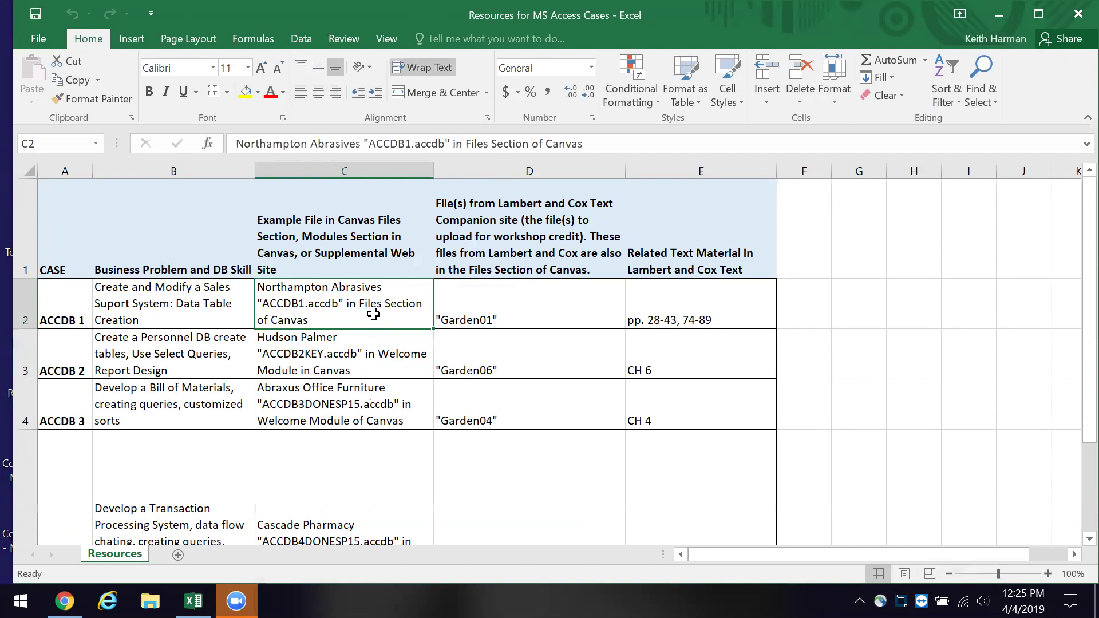
left_click(223, 309)
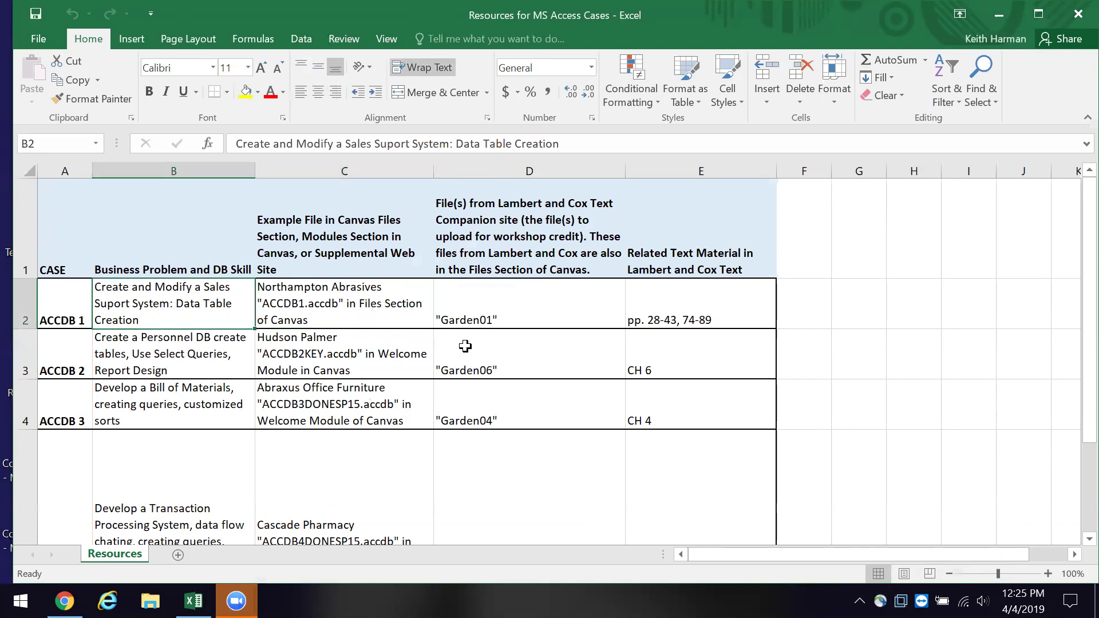
left_click(392, 315)
left_click(532, 319)
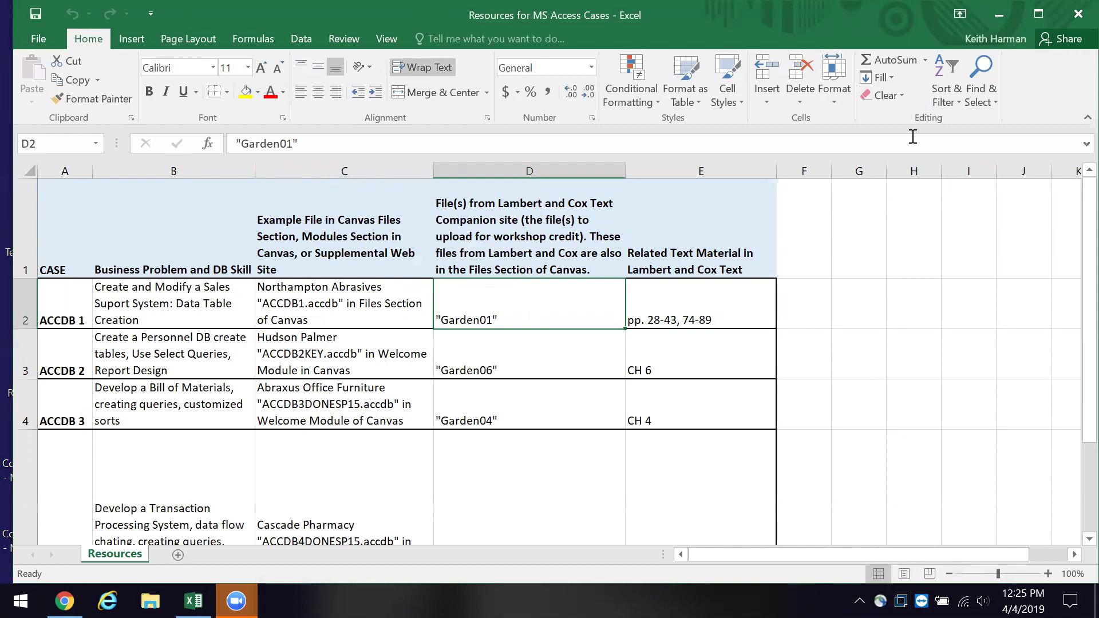
key("super+d")
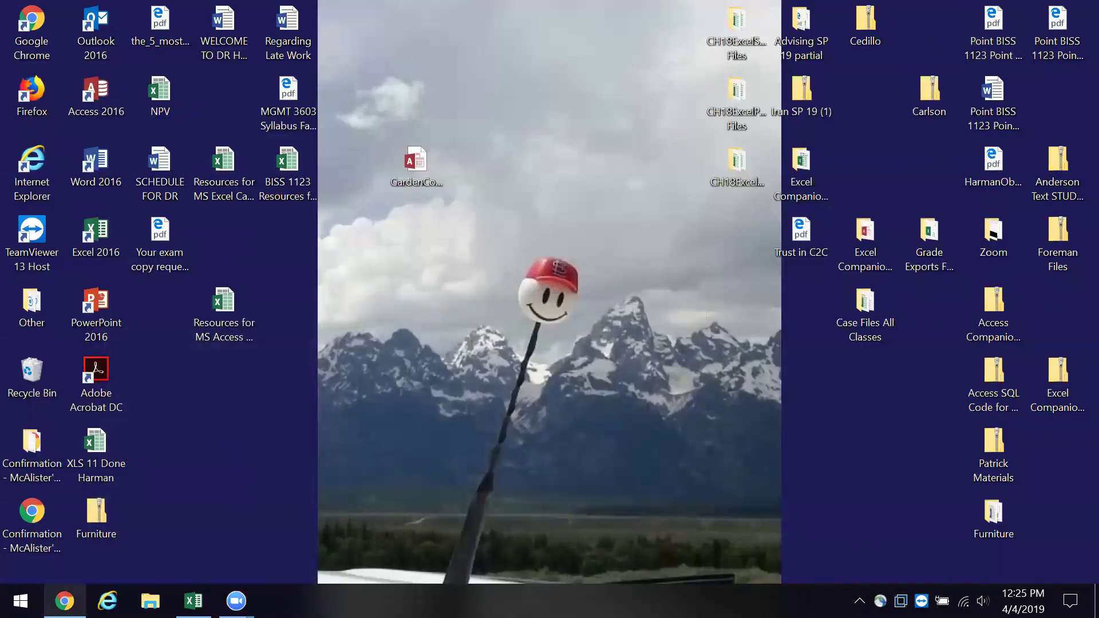
Switch to the Access 2013 e-book in Chrome and find the table of practice files in its Introduction
left_click(64, 601)
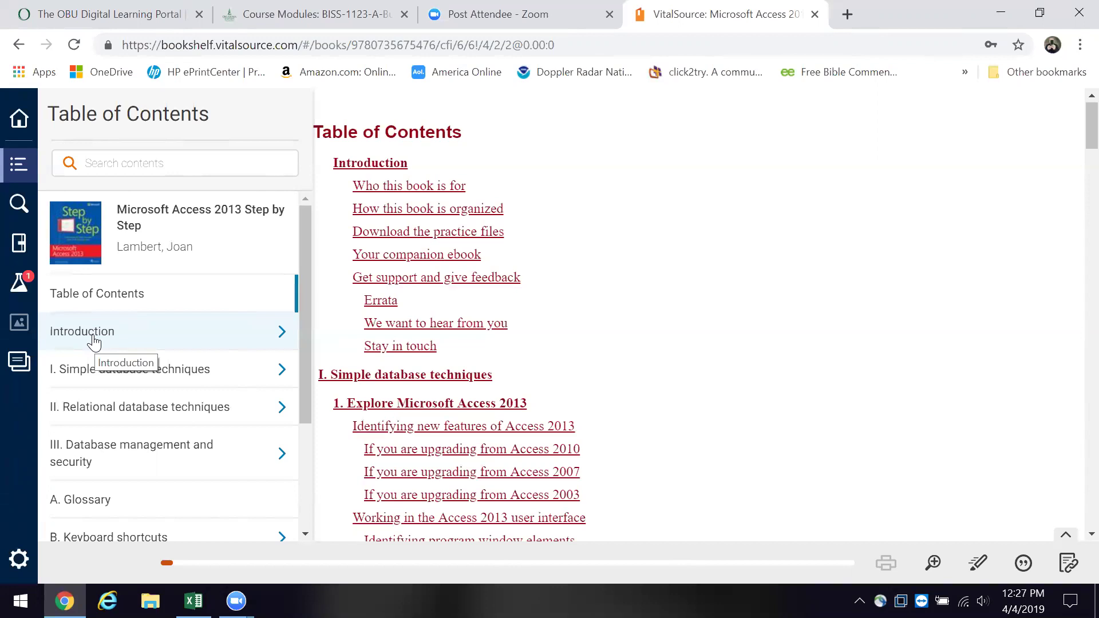
left_click(95, 342)
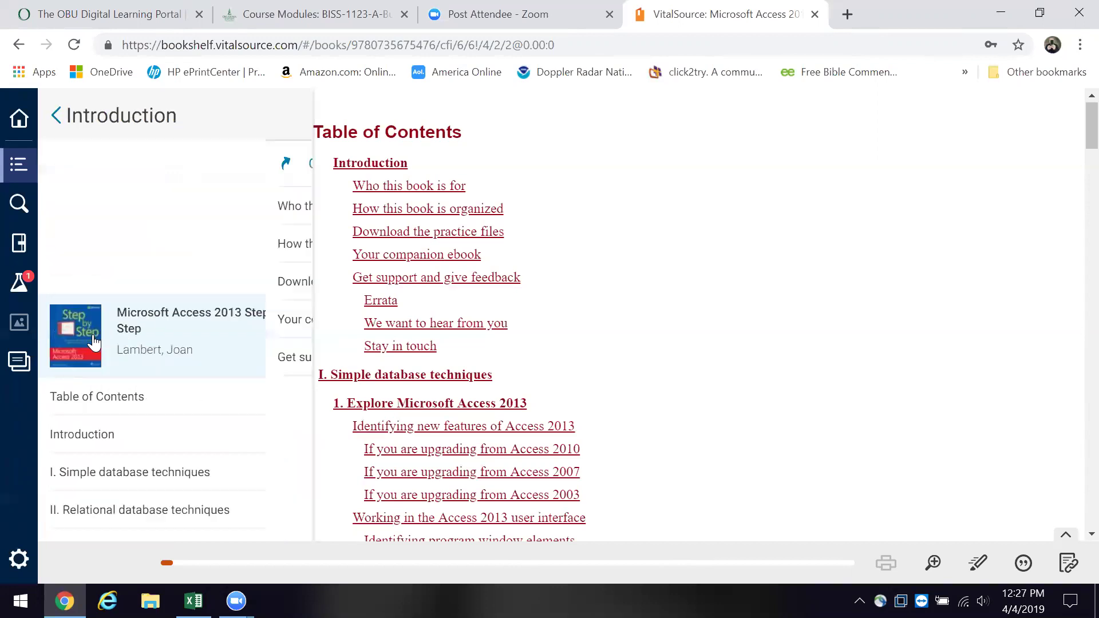
left_click(181, 181)
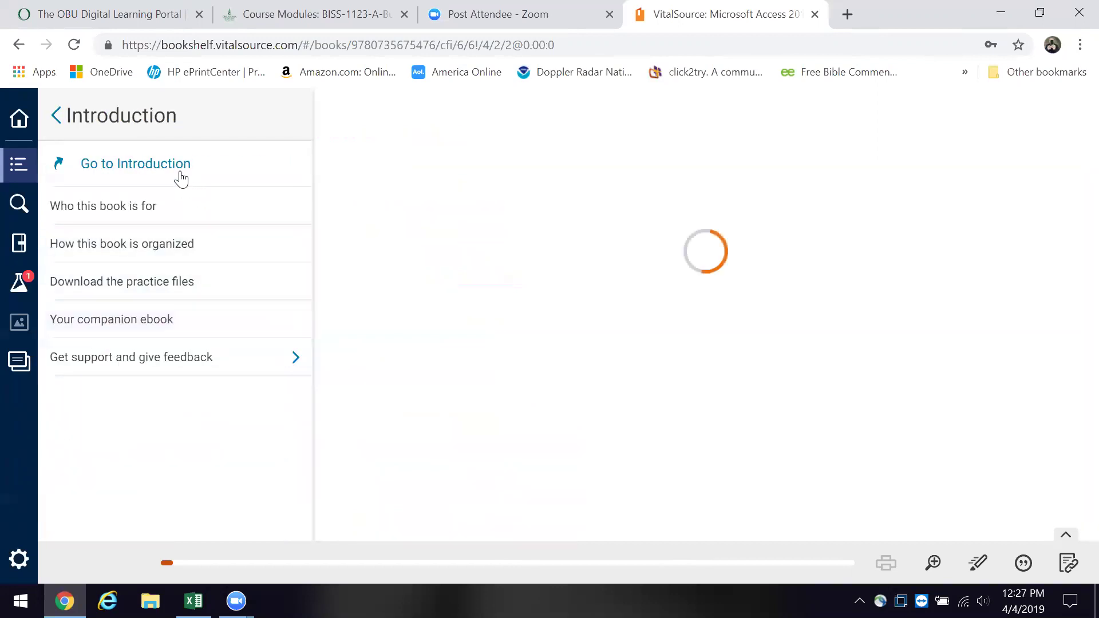
scroll(1007, 498, "down", 5)
scroll(998, 506, "down", 8)
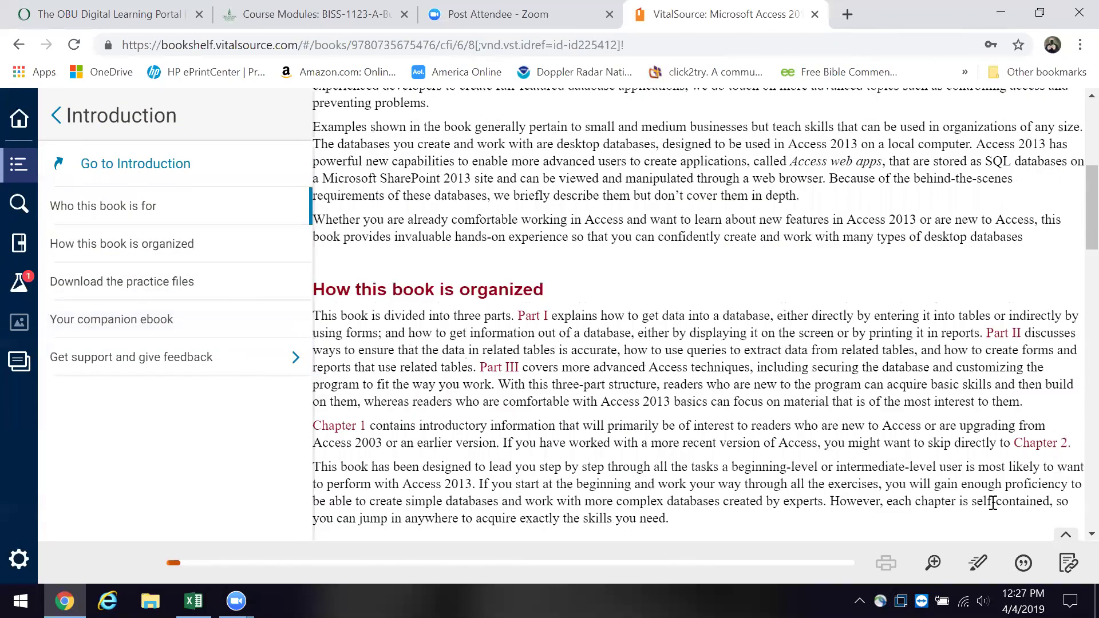
scroll(996, 510, "down", 3)
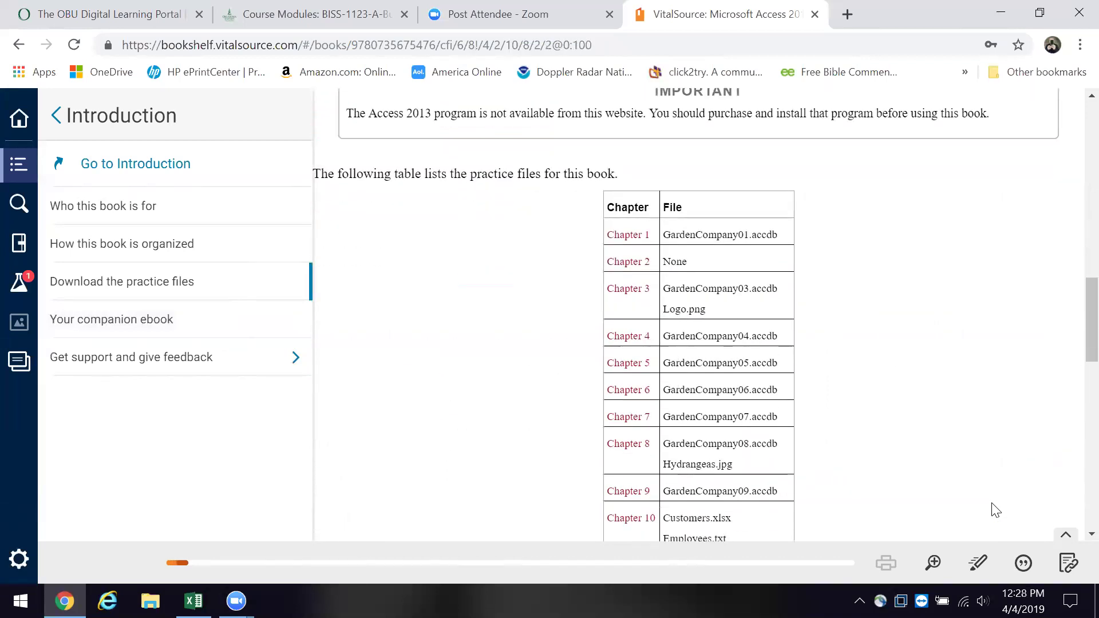
scroll(996, 510, "down", 2)
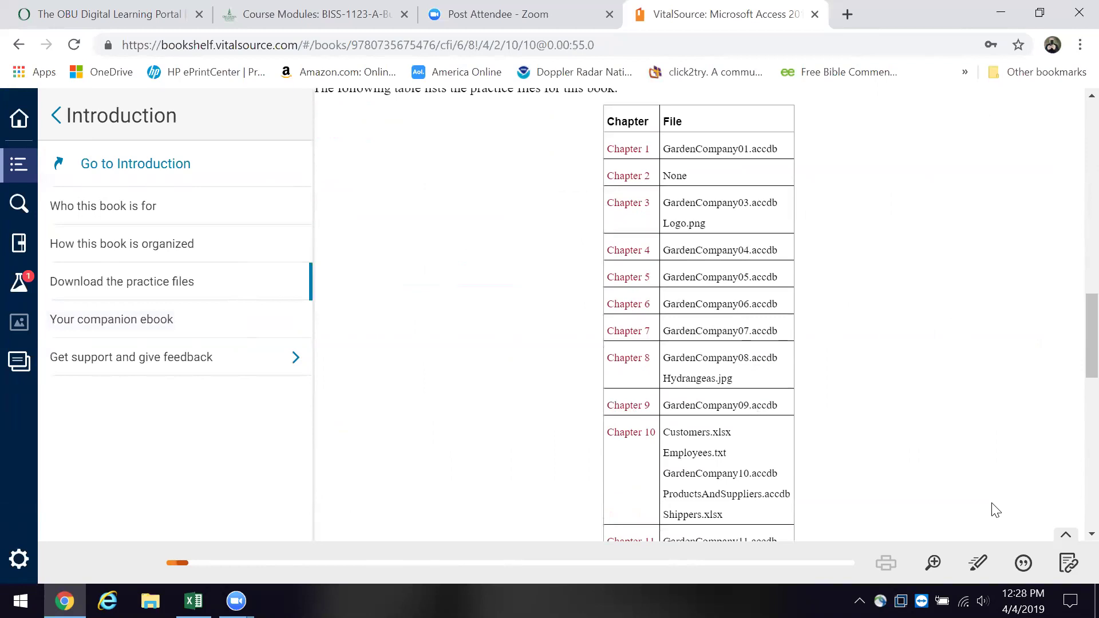
scroll(995, 510, "up", 2)
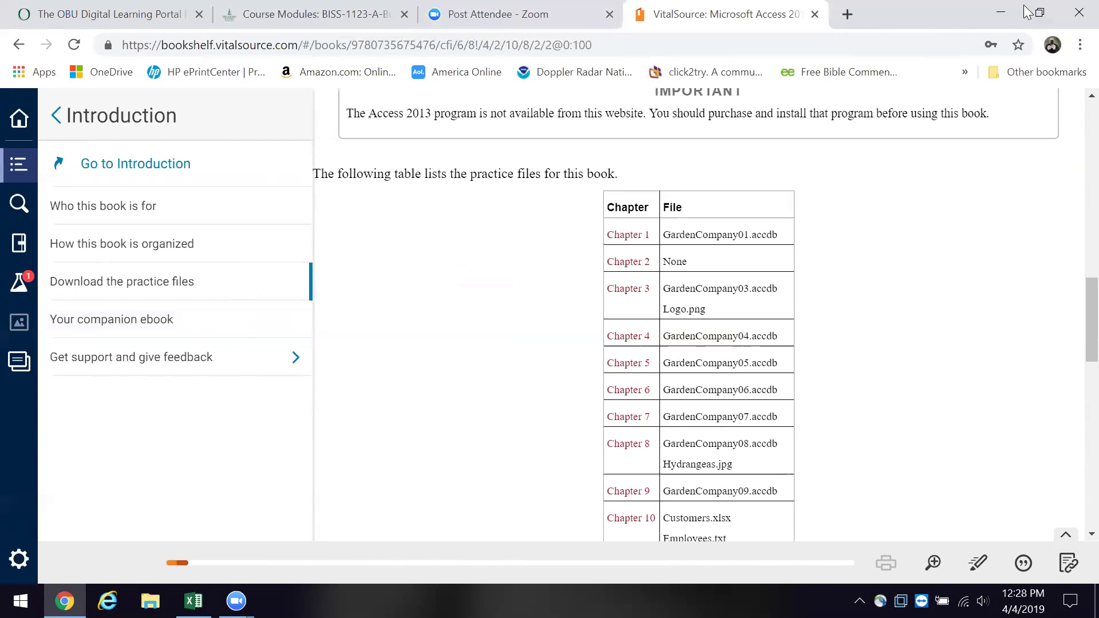
Check the ACCDB 1 row of the Resources for MS Access Cases workbook again and minimize Excel
left_click(999, 15)
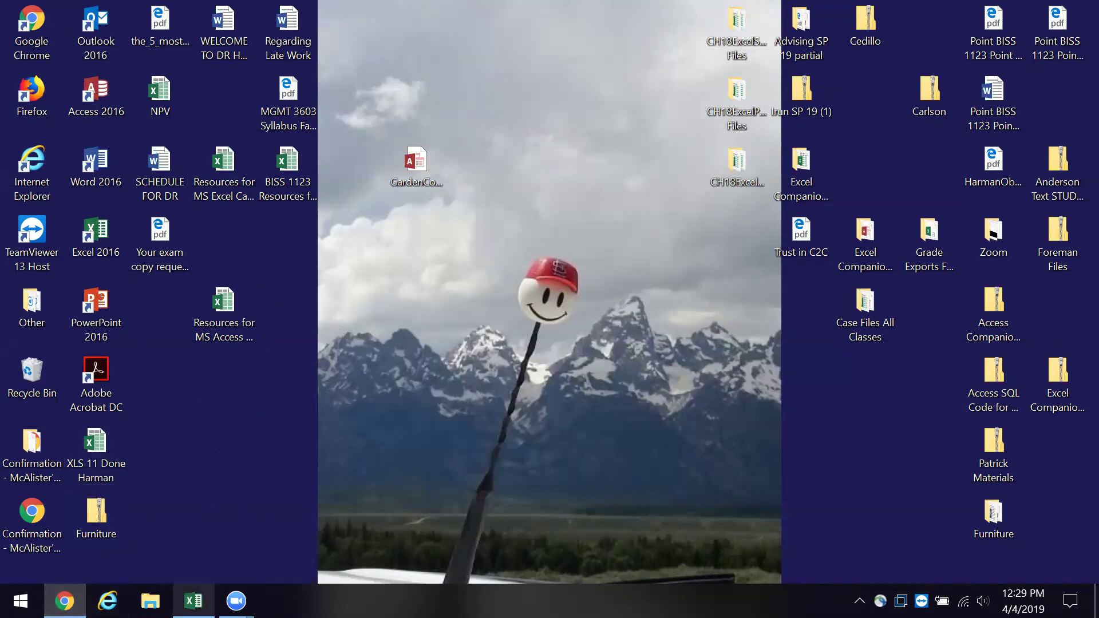
left_click(193, 601)
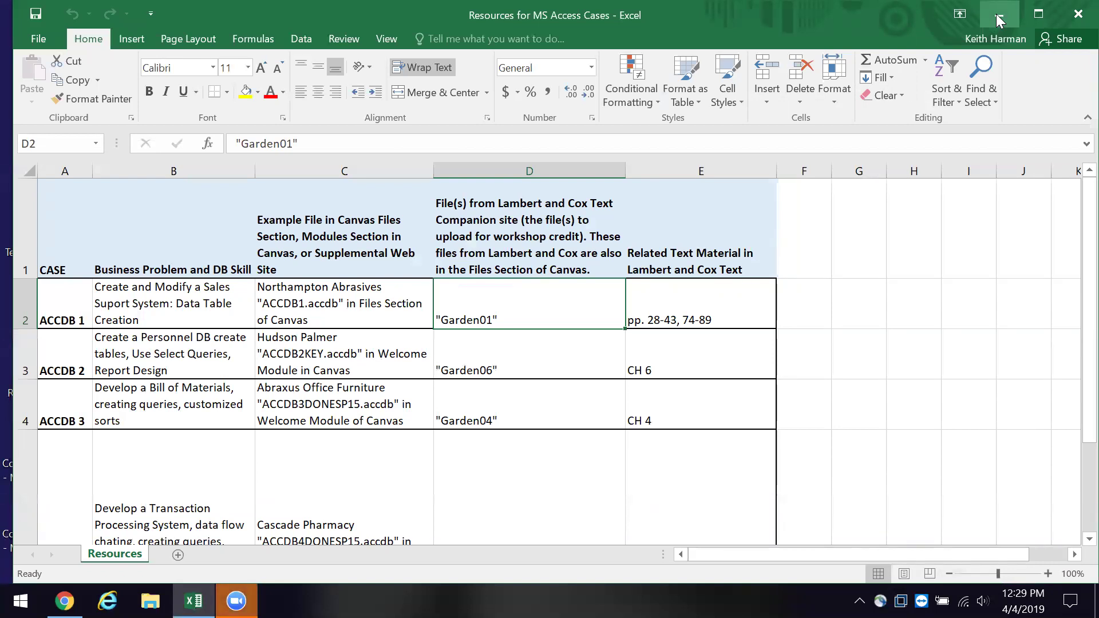
left_click(996, 16)
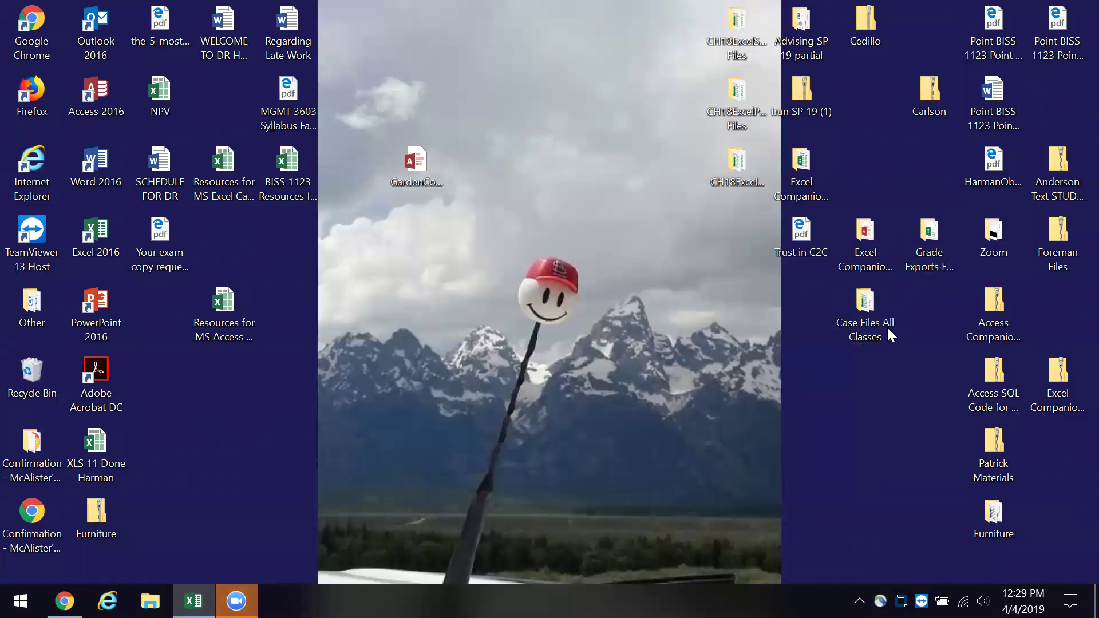
Move the ACCDB 1 database from the Case Files All Classes folder to the desktop and open it in Access
right_click(868, 312)
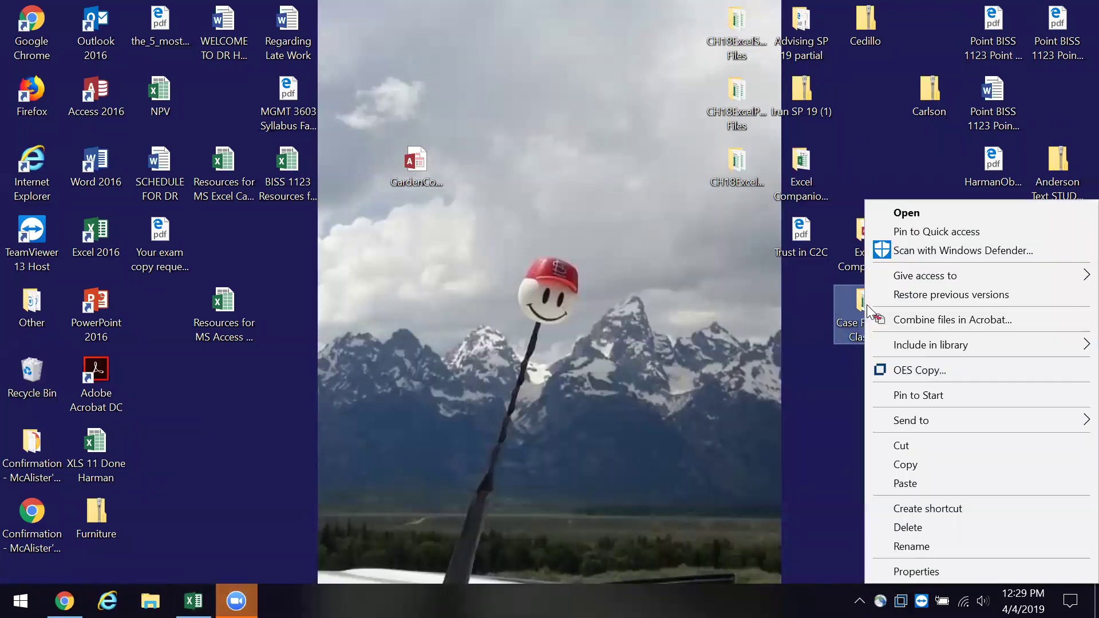
left_click(902, 213)
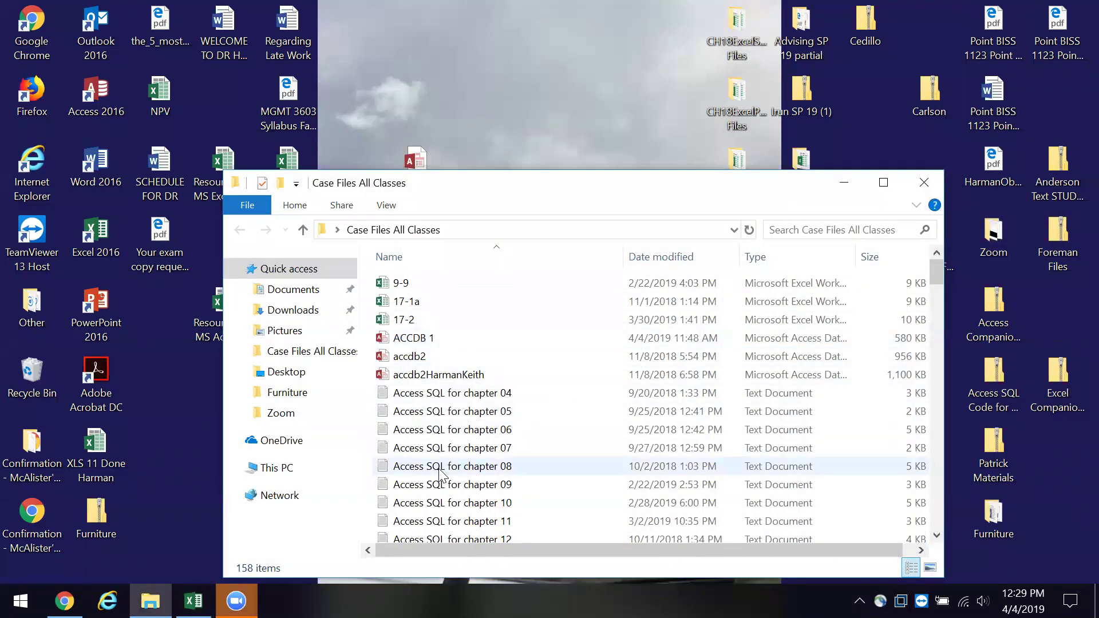
left_click_drag(417, 341, 506, 151)
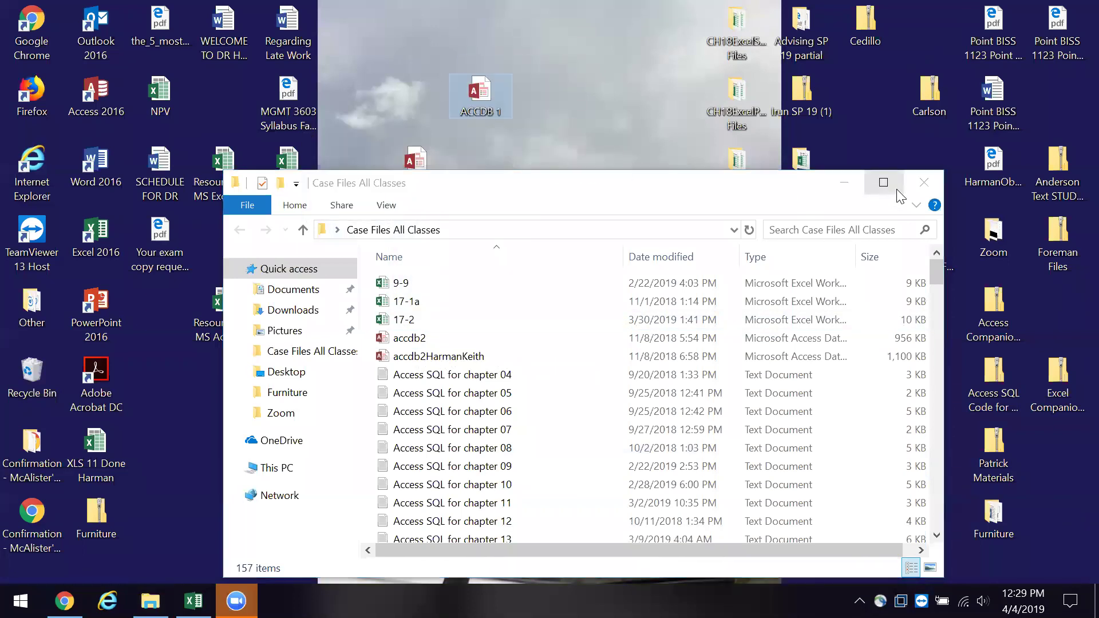
left_click(923, 185)
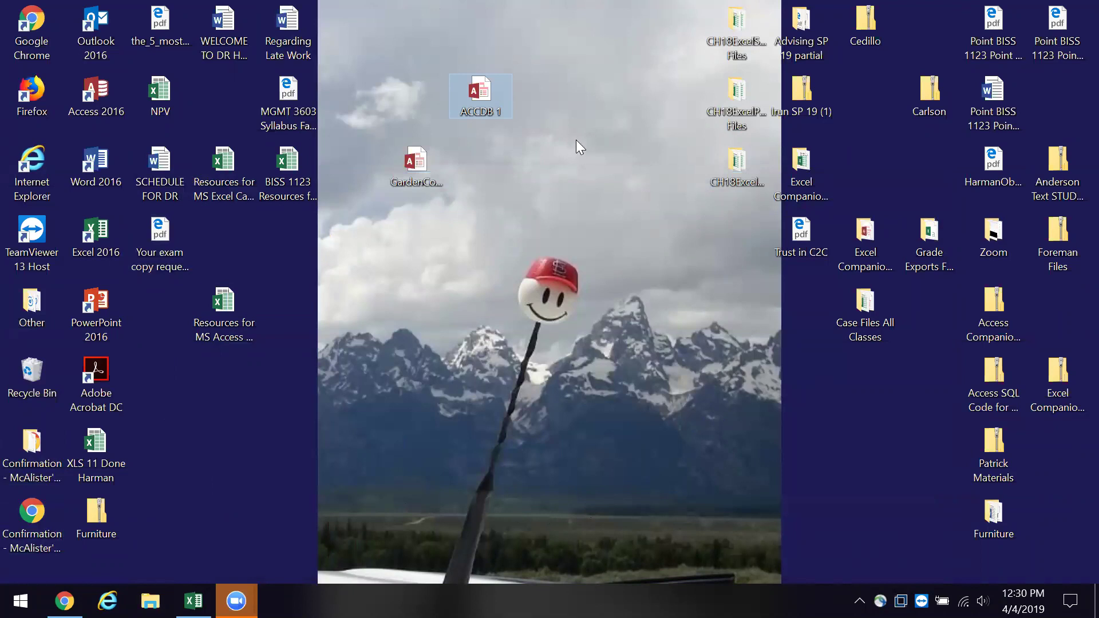
key("Return")
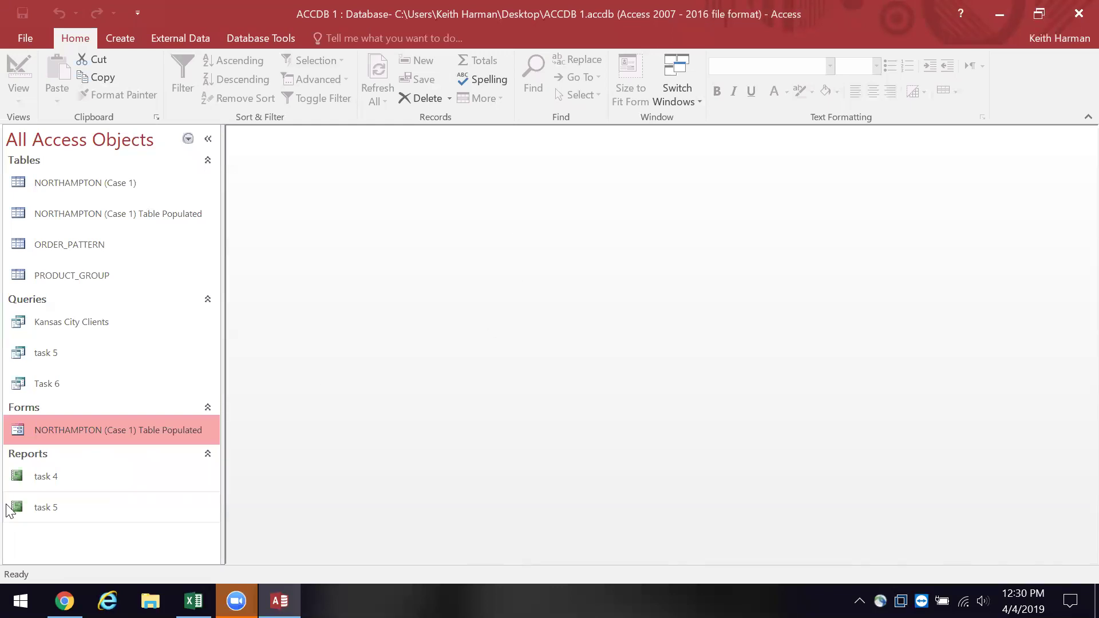
Switch to Chrome and open the Amazon home page in a new browser tab
left_click(64, 601)
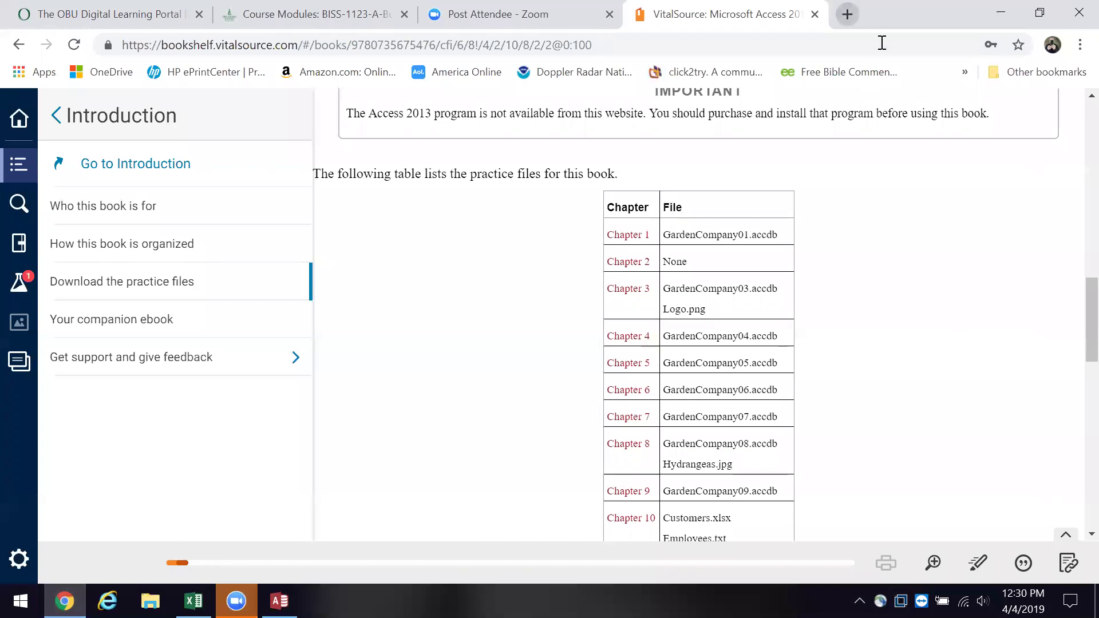
left_click(847, 14)
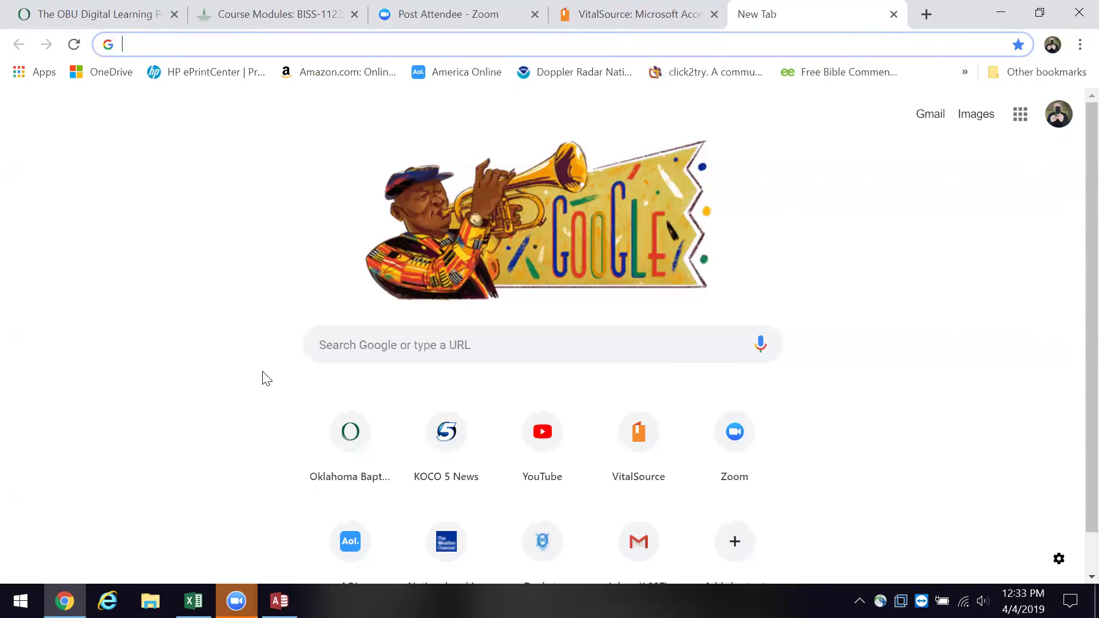
left_click(338, 72)
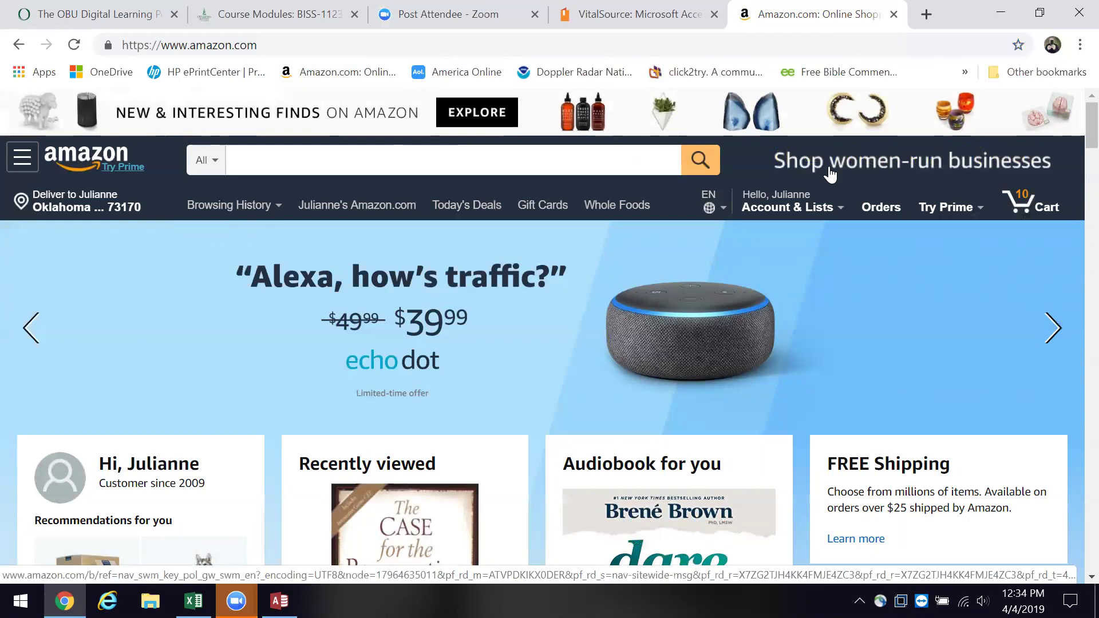
Review the Week 9 items on the course modules page and open a blank browser tab
left_click(249, 15)
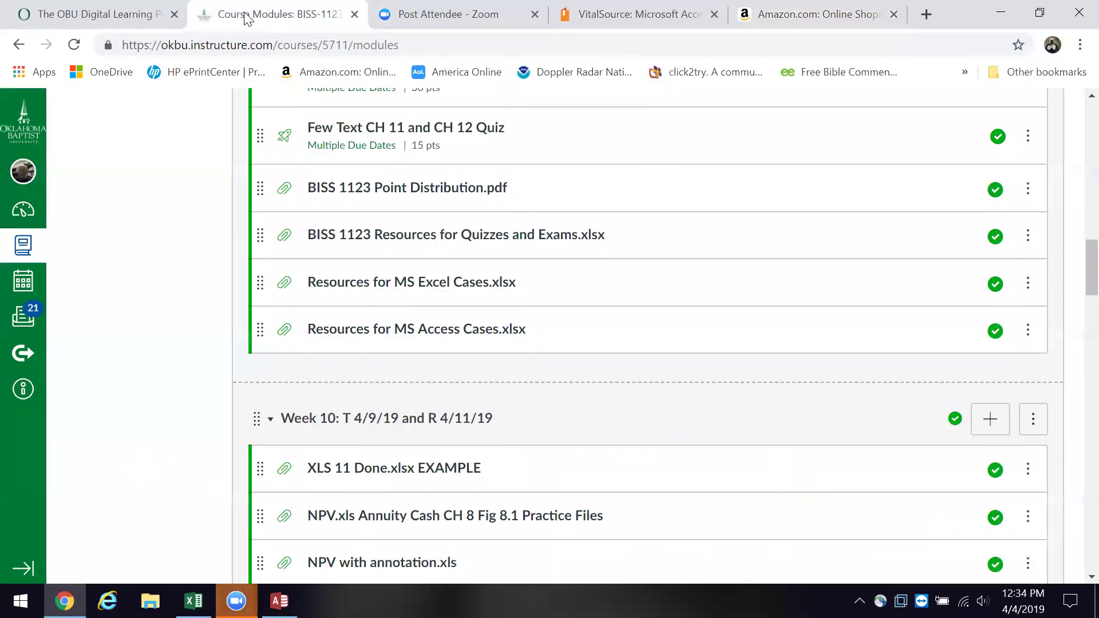
scroll(217, 257, "up", 5)
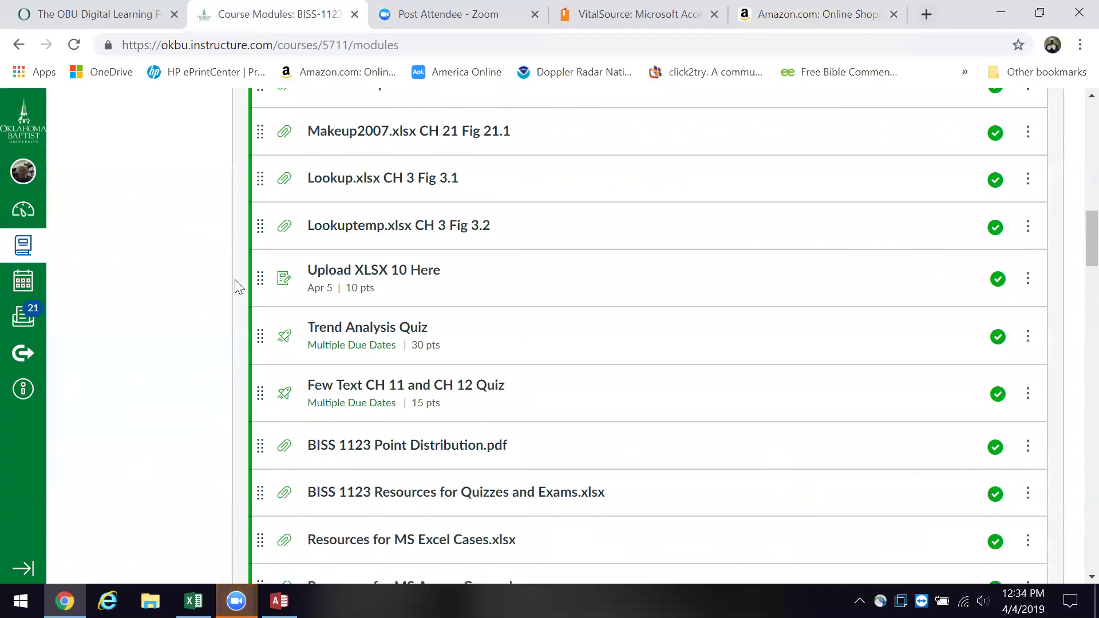
key("ctrl+t")
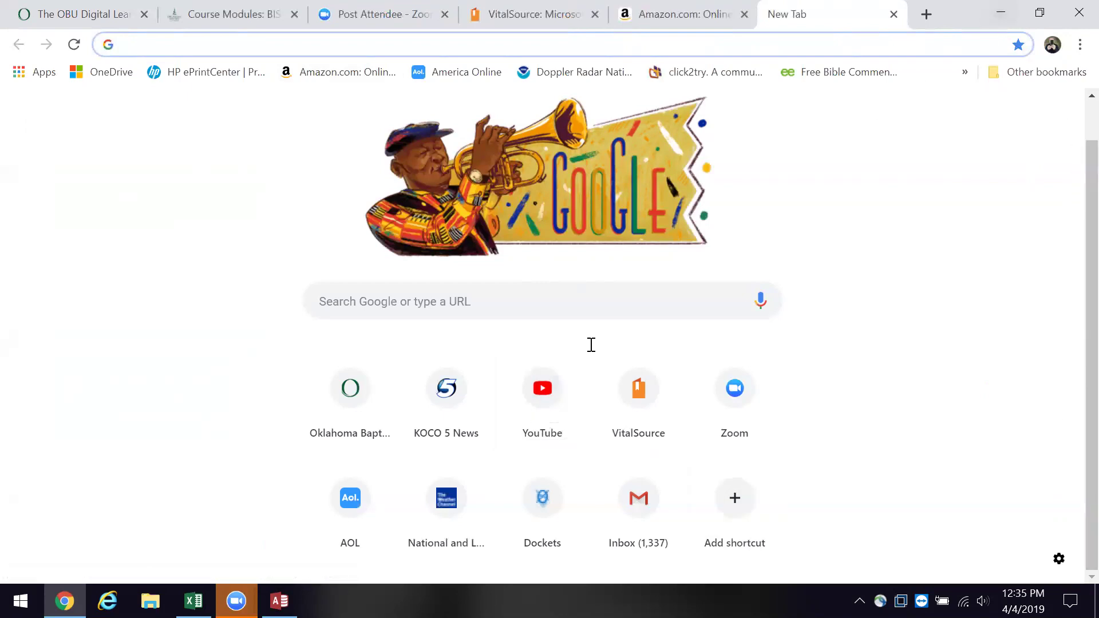
Switch to Access, open the NORTHAMPTON (Case 1) table in Datasheet View and collapse the list of database objects
left_click(279, 601)
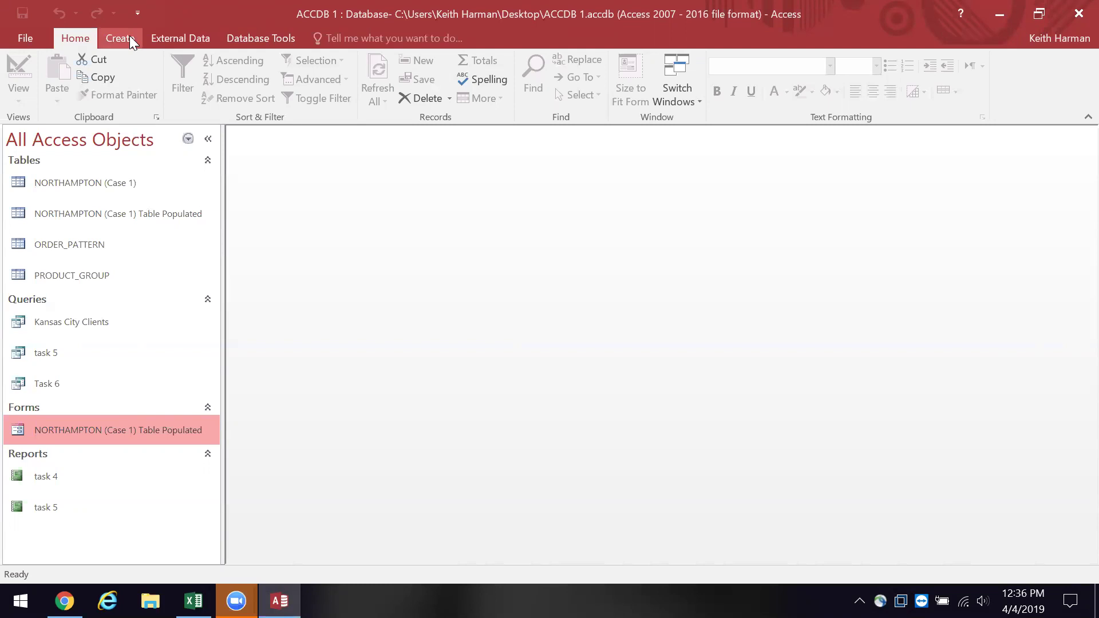
right_click(71, 183)
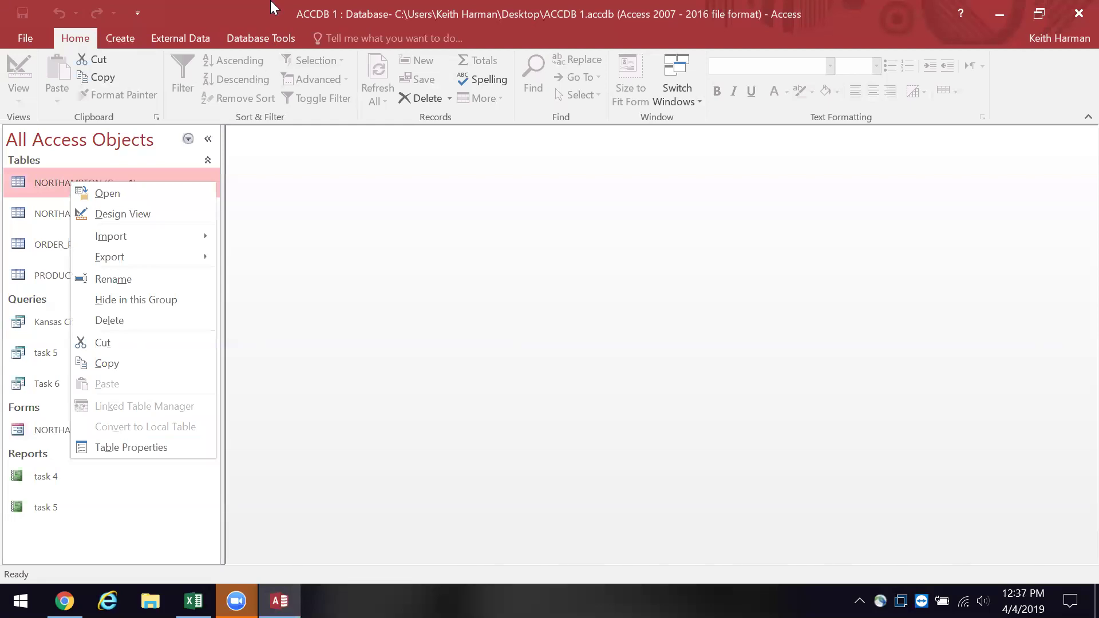
left_click(378, 148)
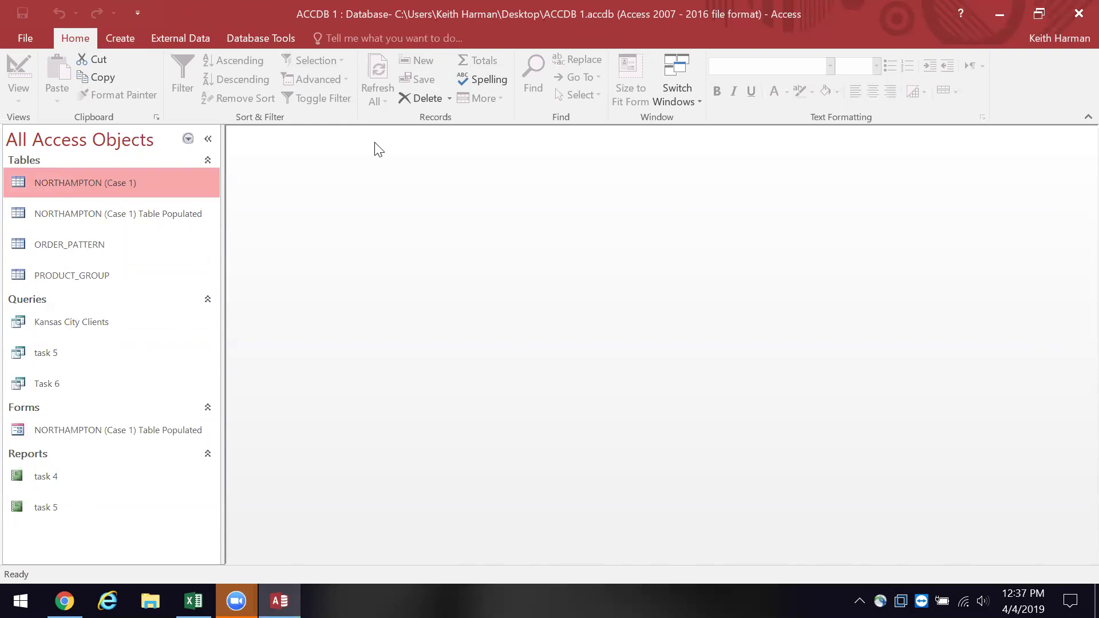
right_click(116, 184)
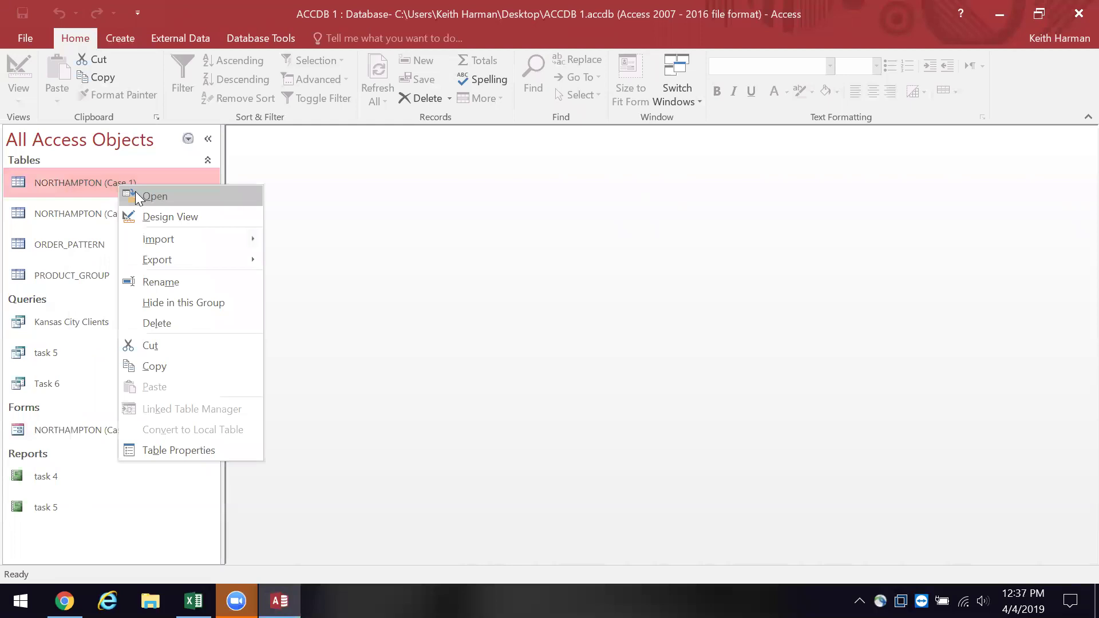
left_click(134, 194)
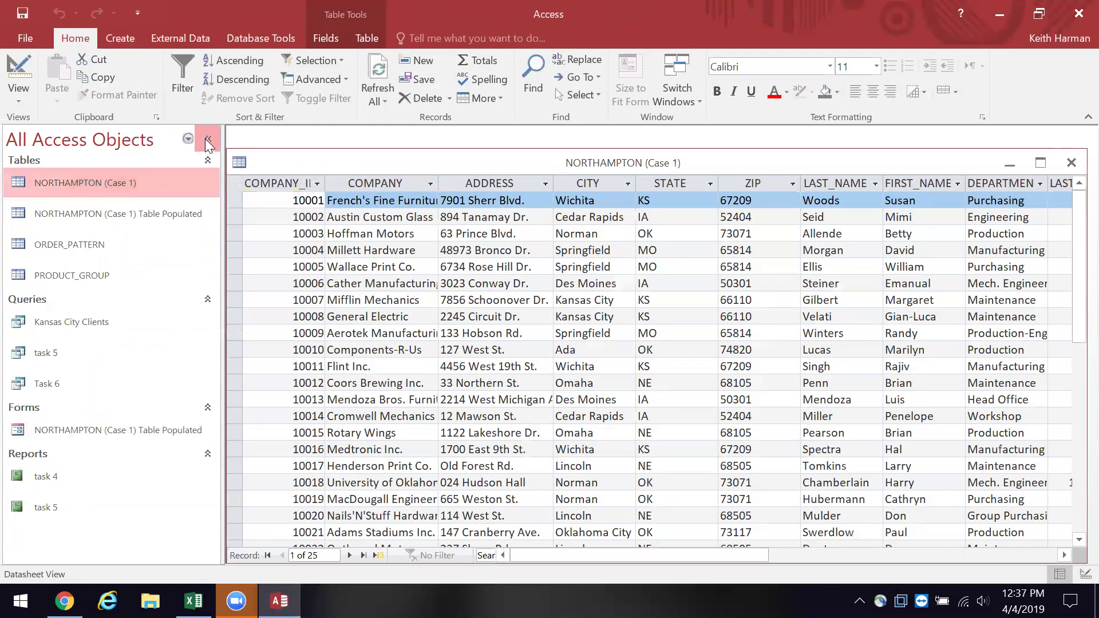
left_click(208, 141)
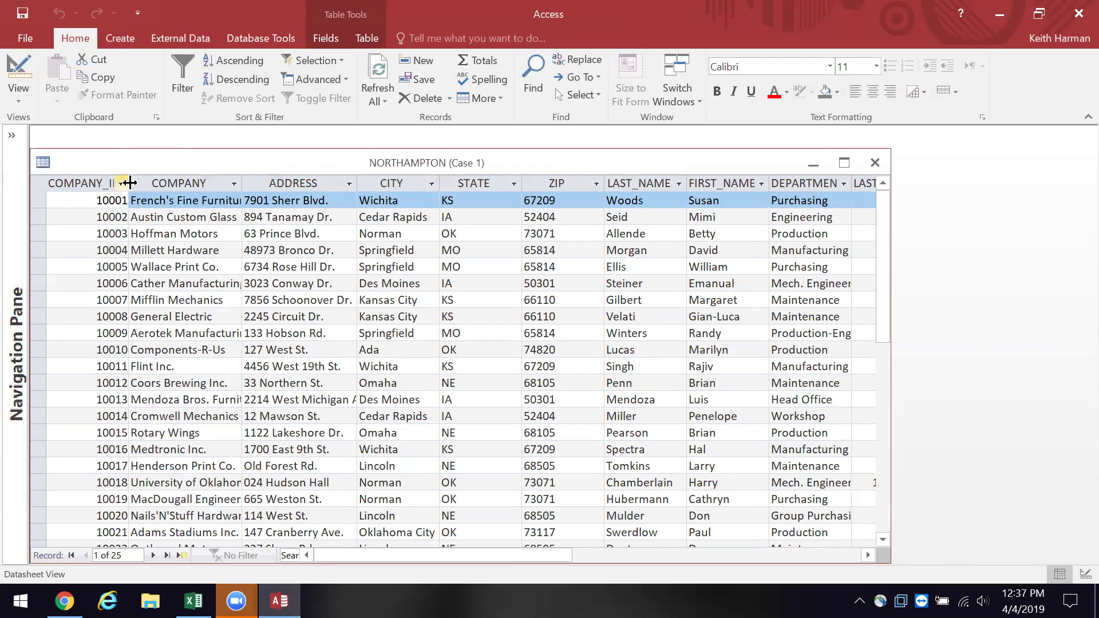
Review the table's fields one by one, from the company details through LAST_ORDER to the blank column for adding a field
left_click_drag(156, 182, 297, 184)
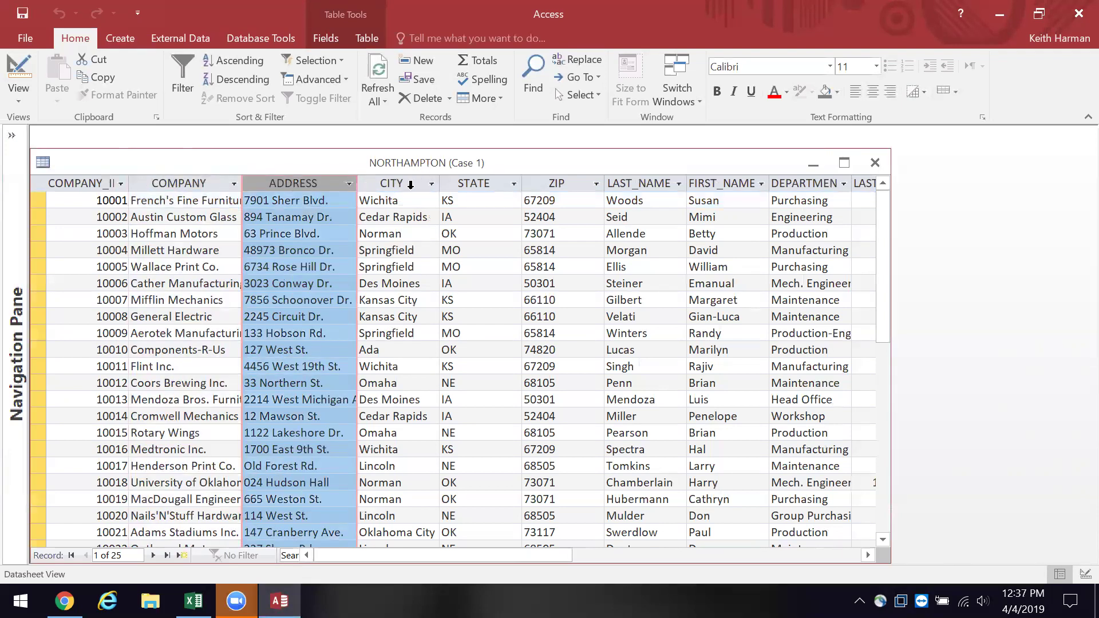
left_click(388, 183)
left_click(471, 183)
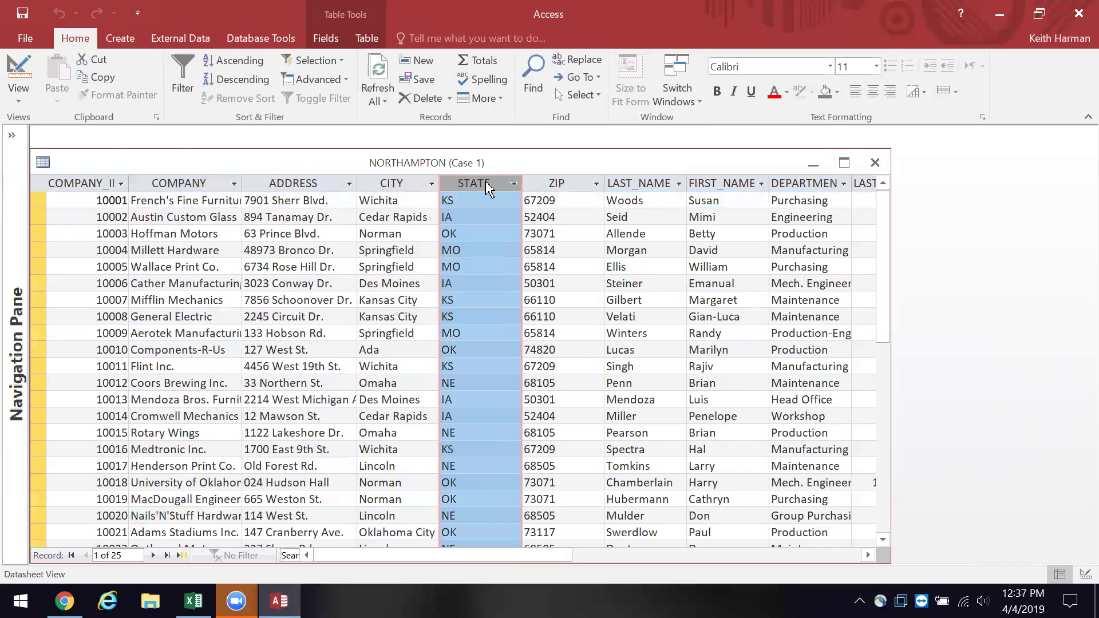
left_click(559, 184)
left_click(640, 183)
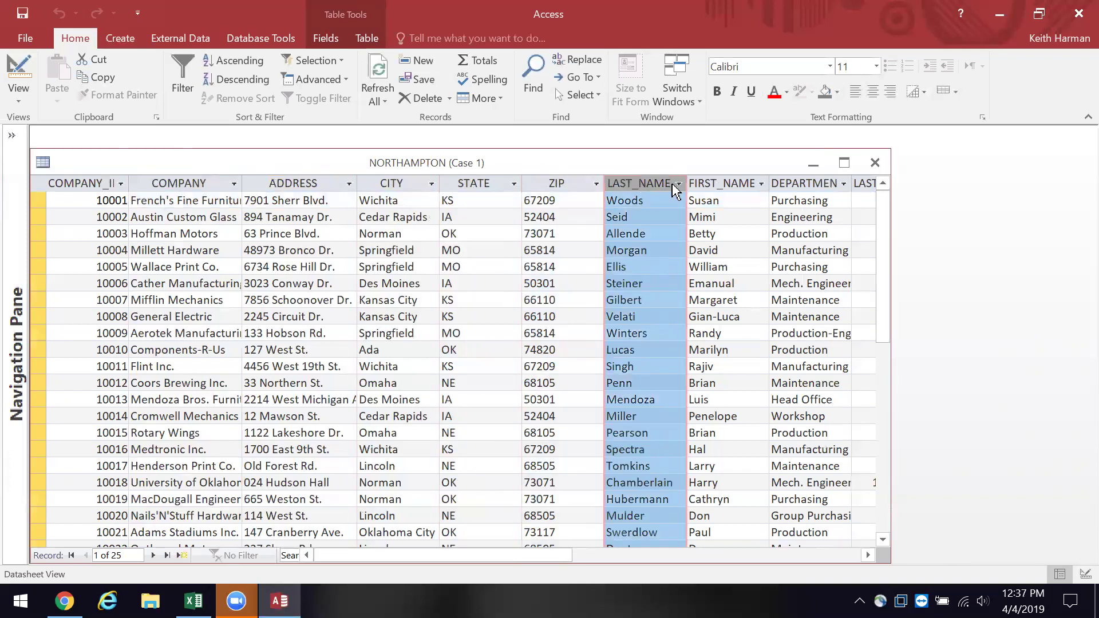
left_click(698, 183)
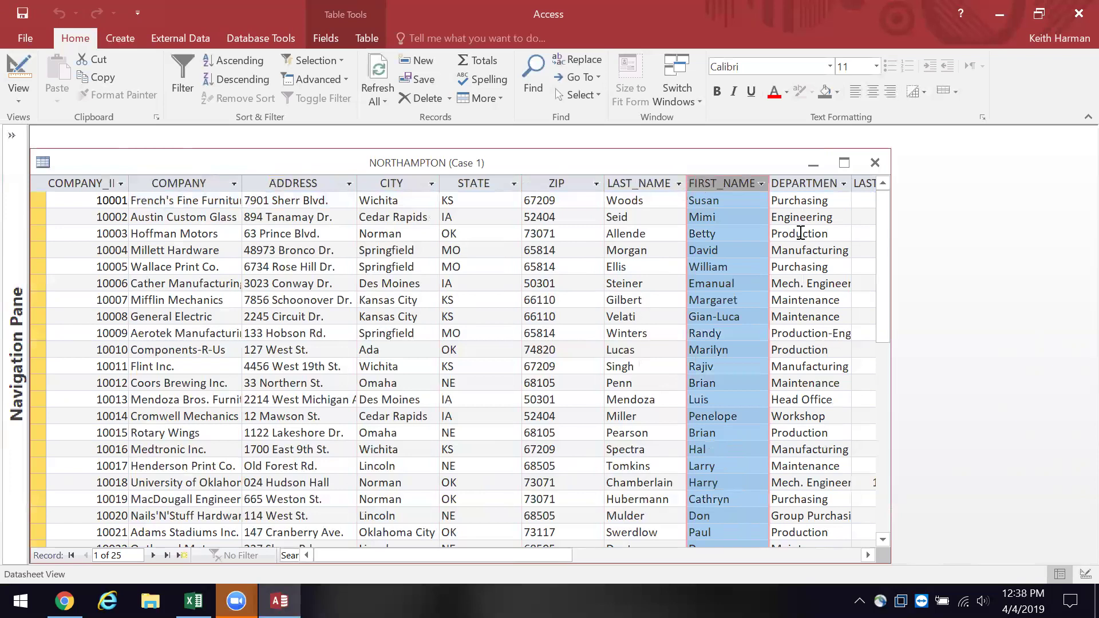
left_click(809, 184)
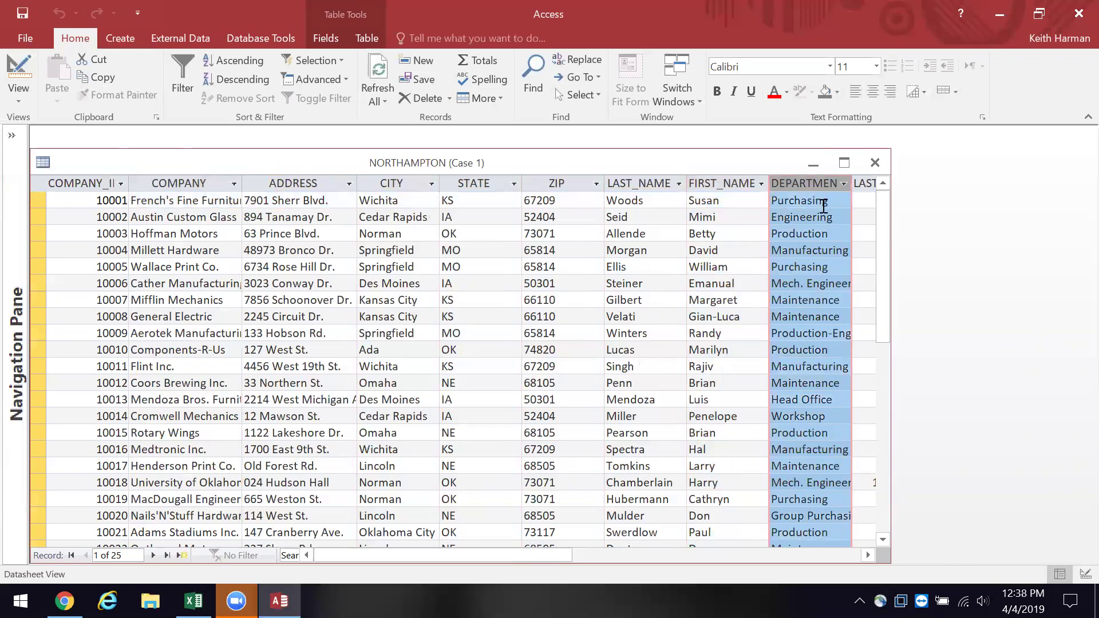
key("Tab")
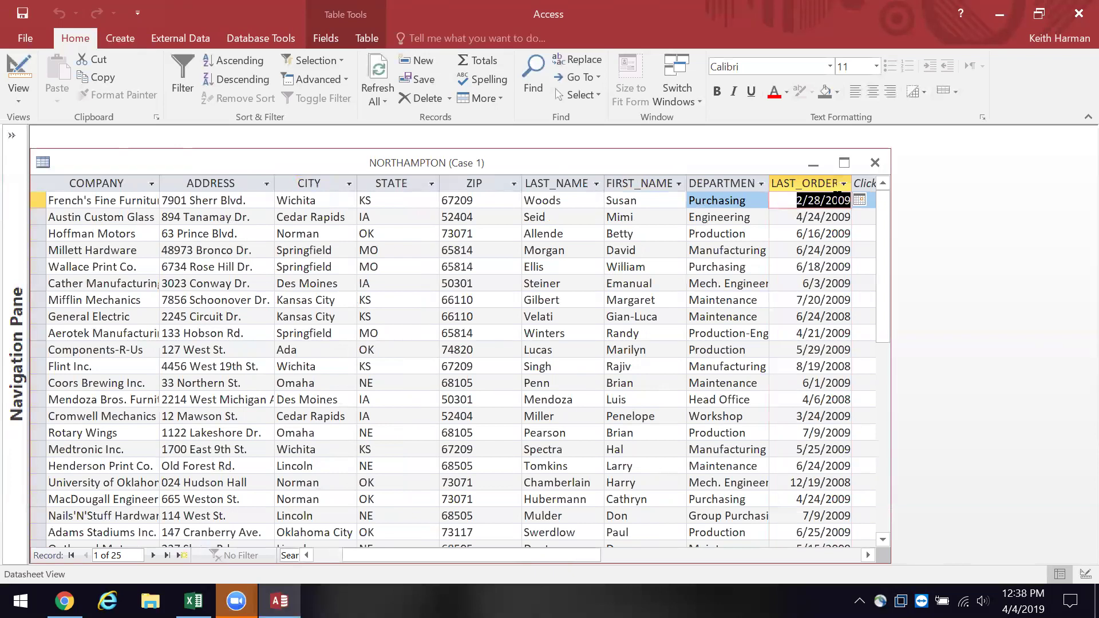
key("Tab")
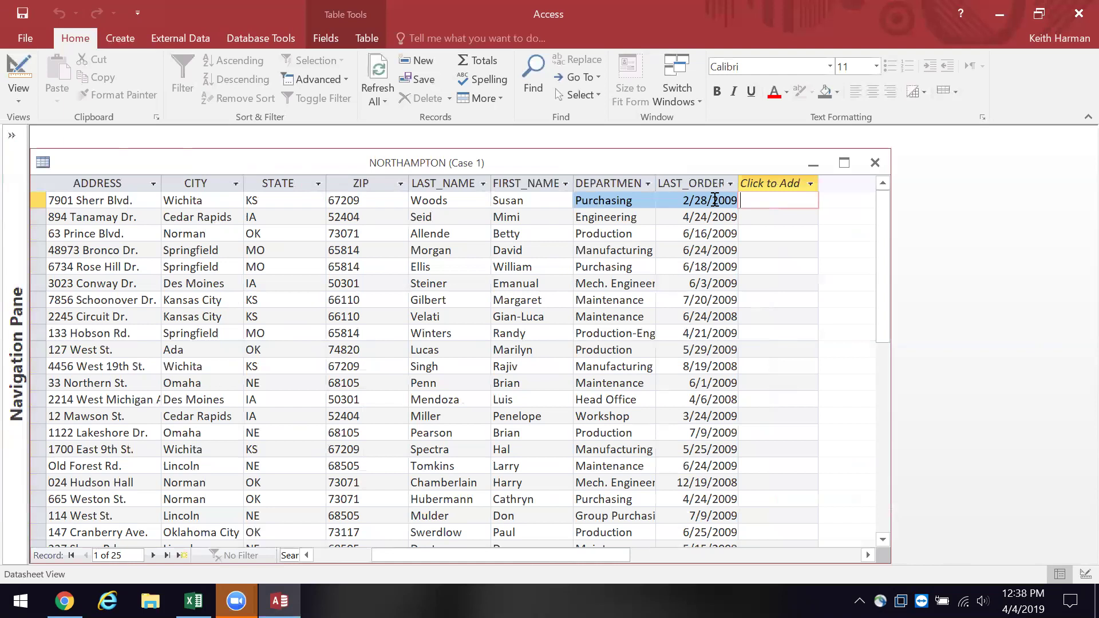
Move back across the first record to its COMPANY_ID field
key("Left")
key("Left")
key("Left")
key("Left")
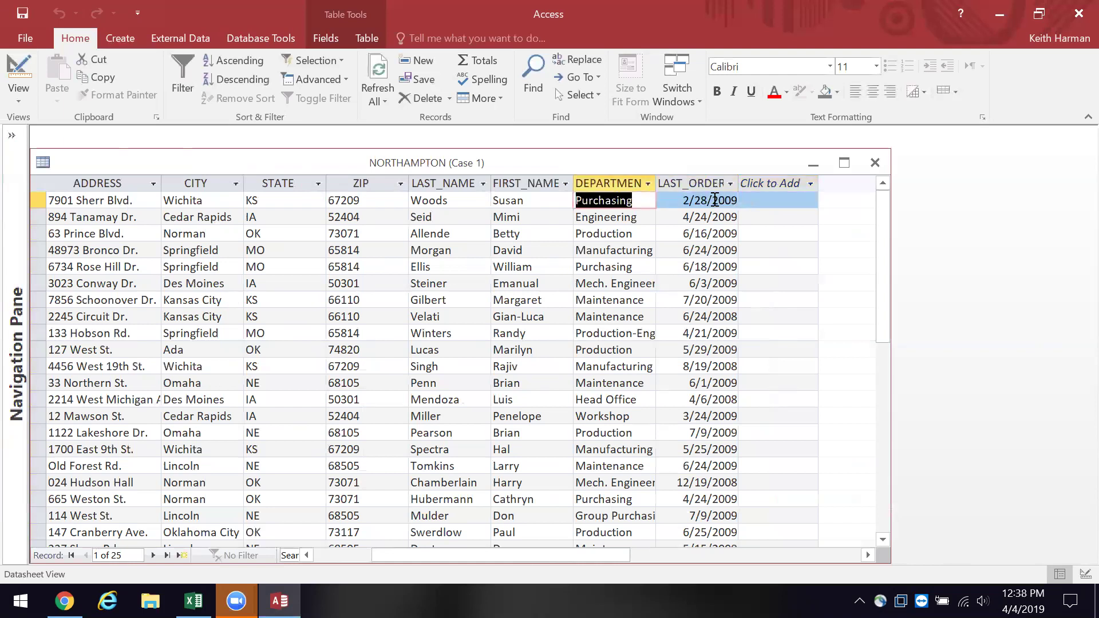
key("Left")
key("Left")
key("Left")
key("Left")
key("Left")
key("Left")
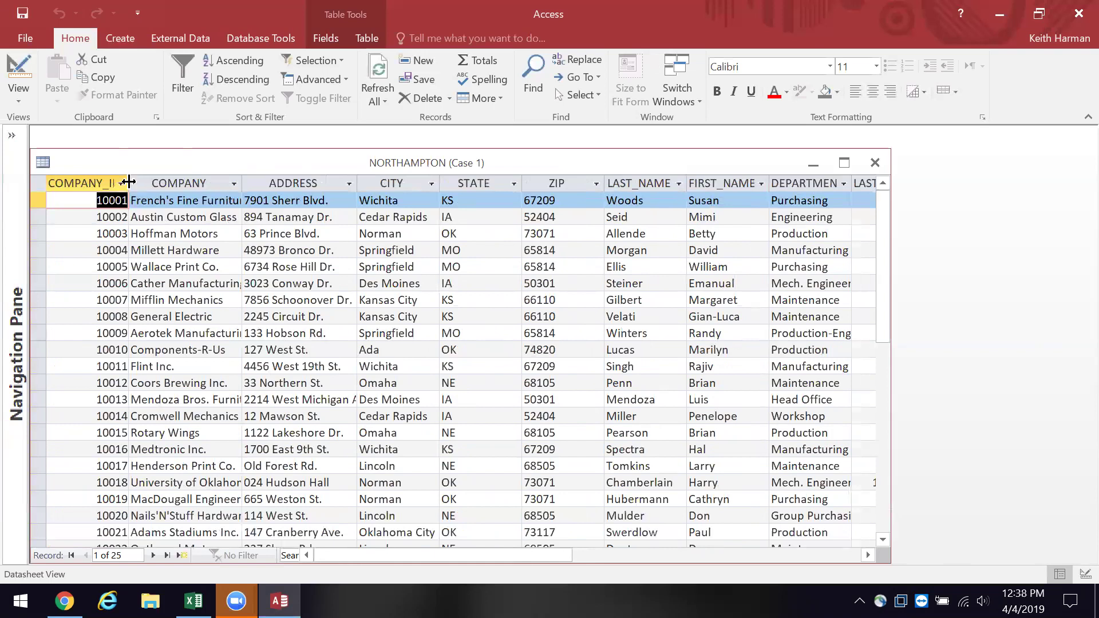
Widen the COMPANY_ID column to fit its heading, and close the table without saving the layout changes
left_click_drag(128, 183, 155, 185)
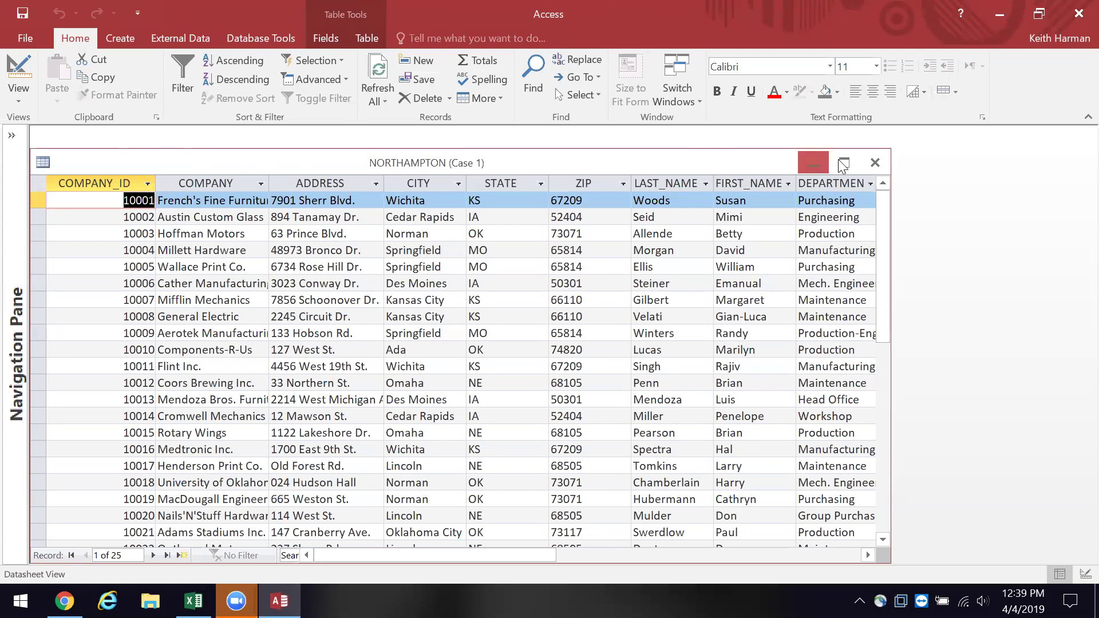
left_click(878, 164)
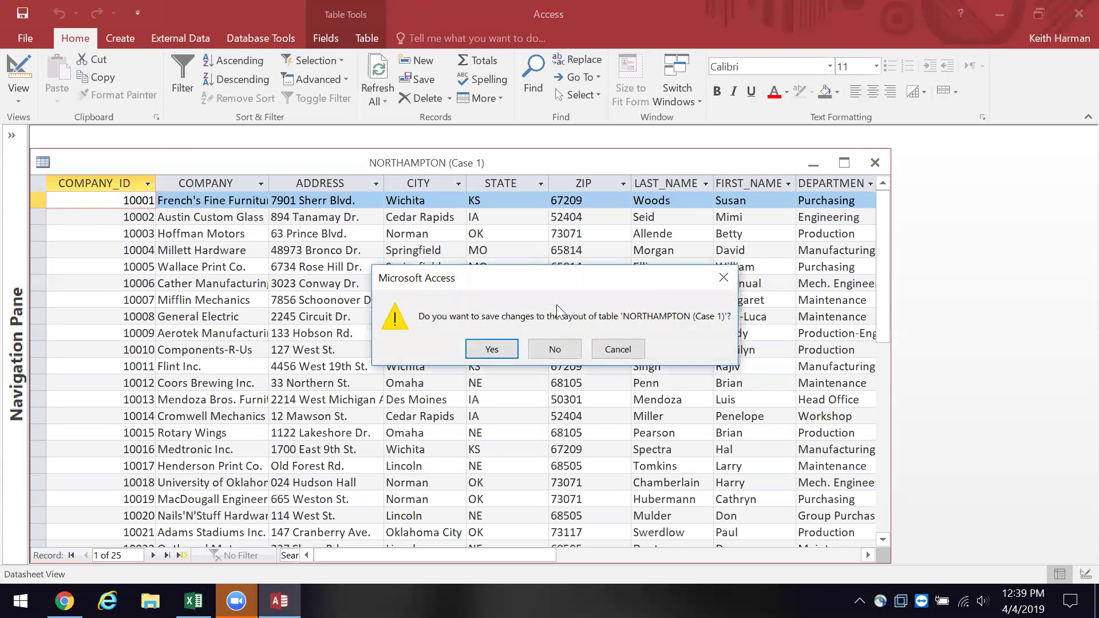
left_click(554, 349)
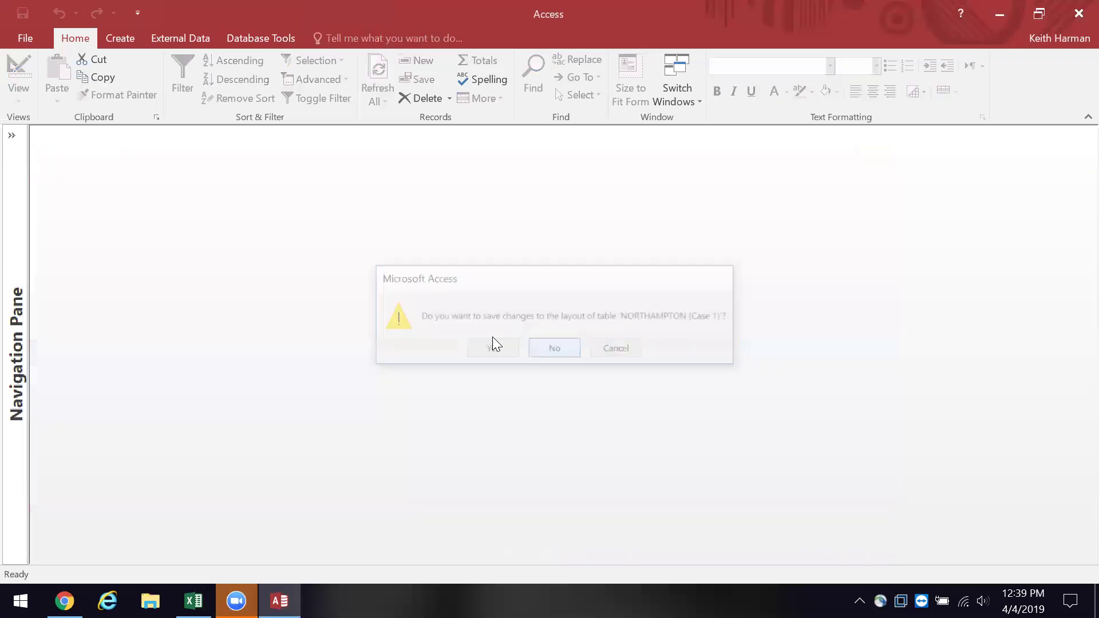
Expand the list of database objects and open the NORTHAMPTON (Case 1) Table Populated form
left_click(11, 137)
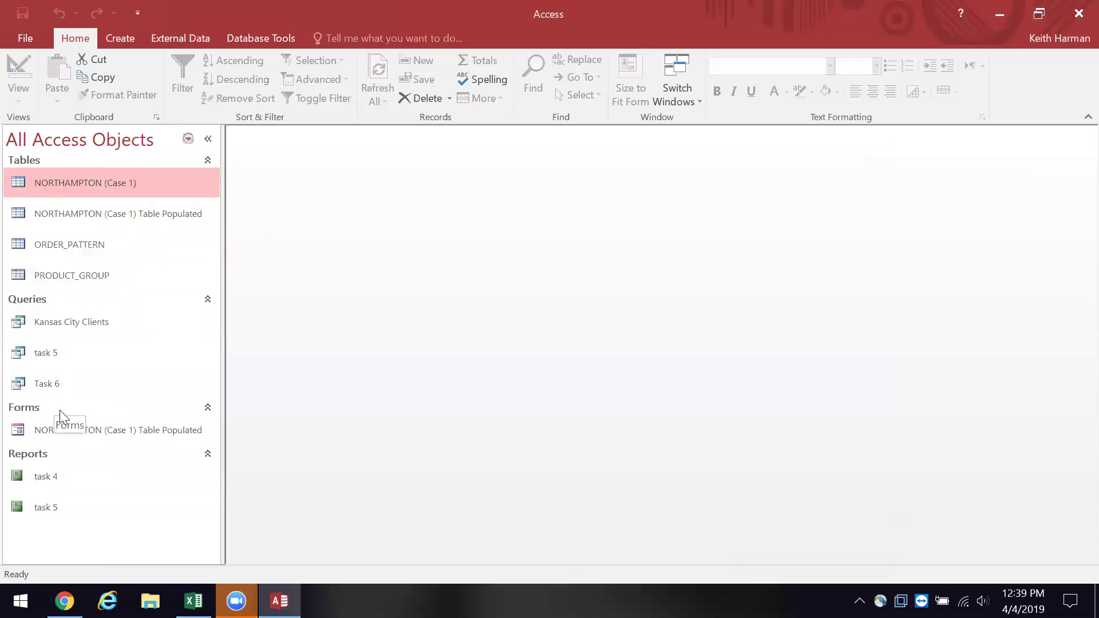
right_click(69, 431)
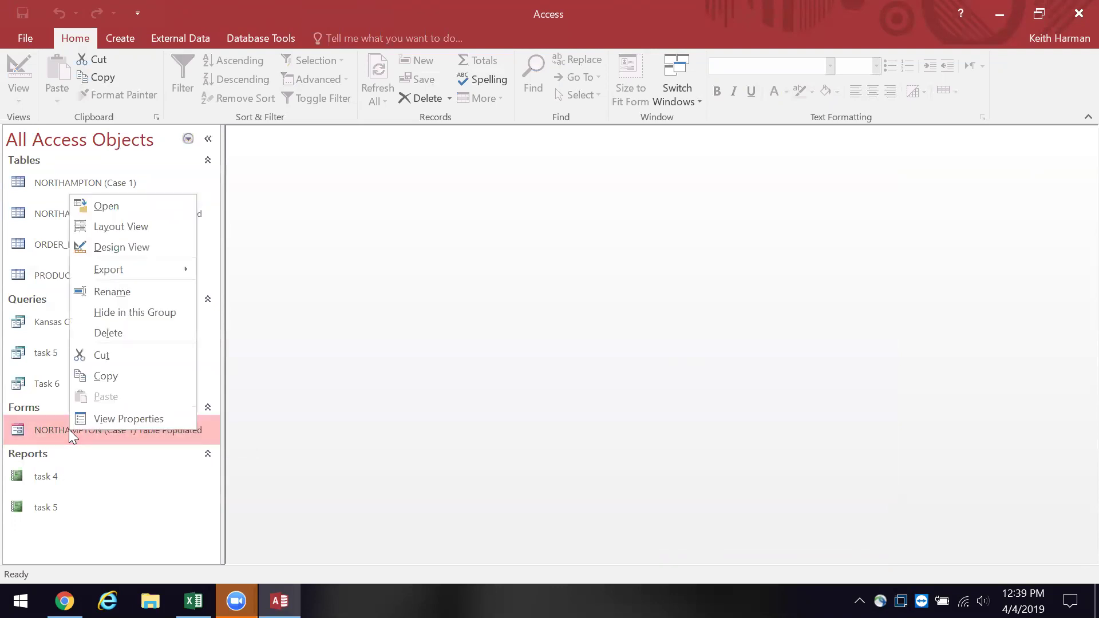
left_click(114, 207)
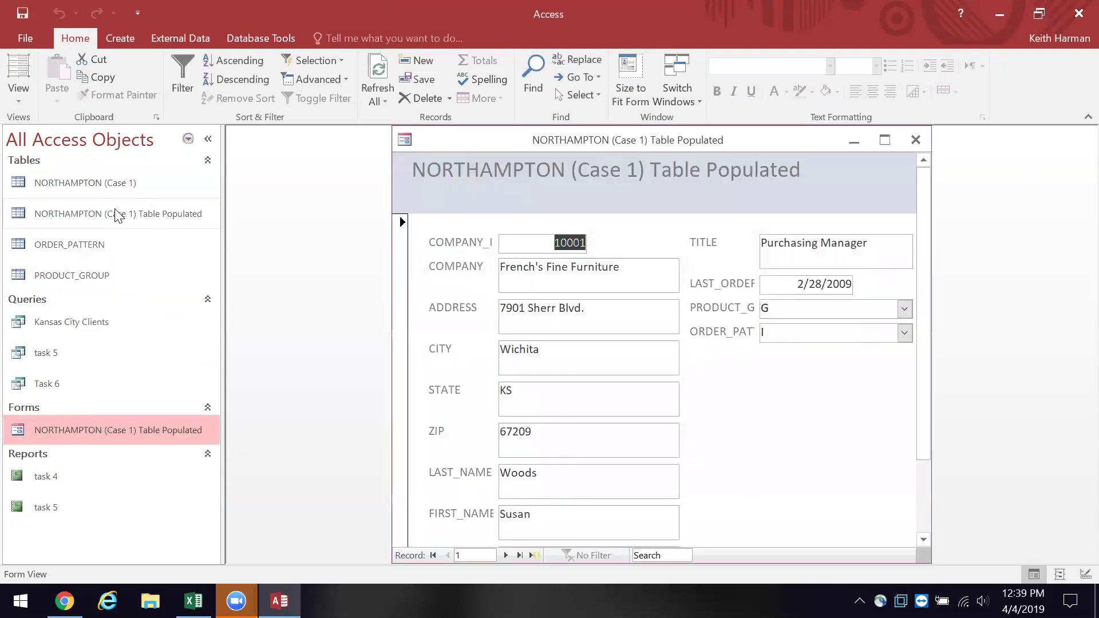
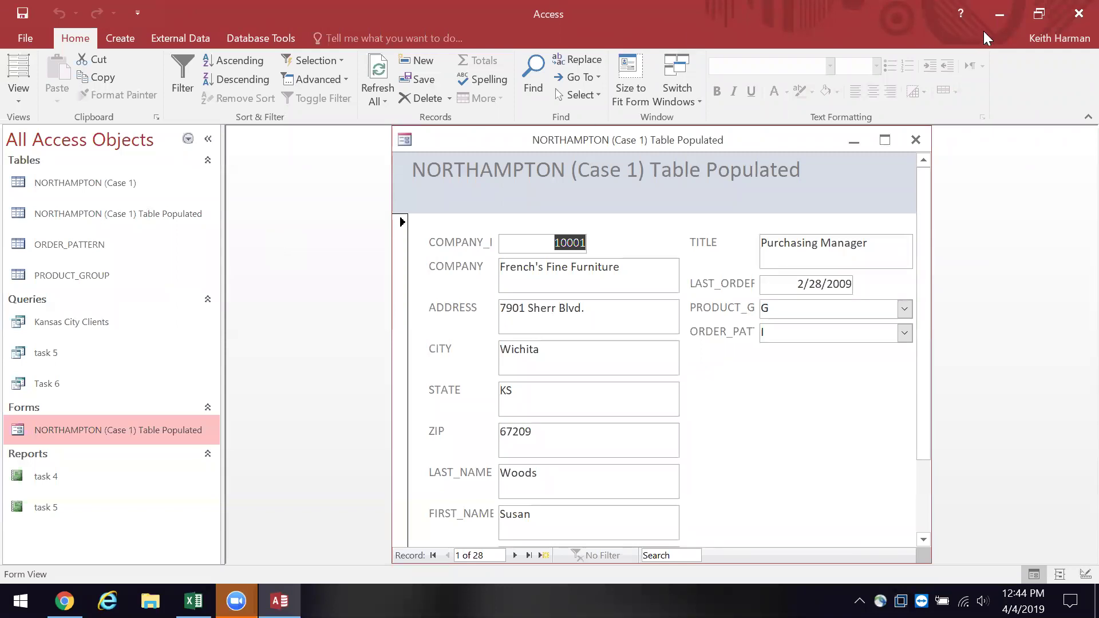
Minimize Access and open a new browser tab in Chrome
left_click(995, 8)
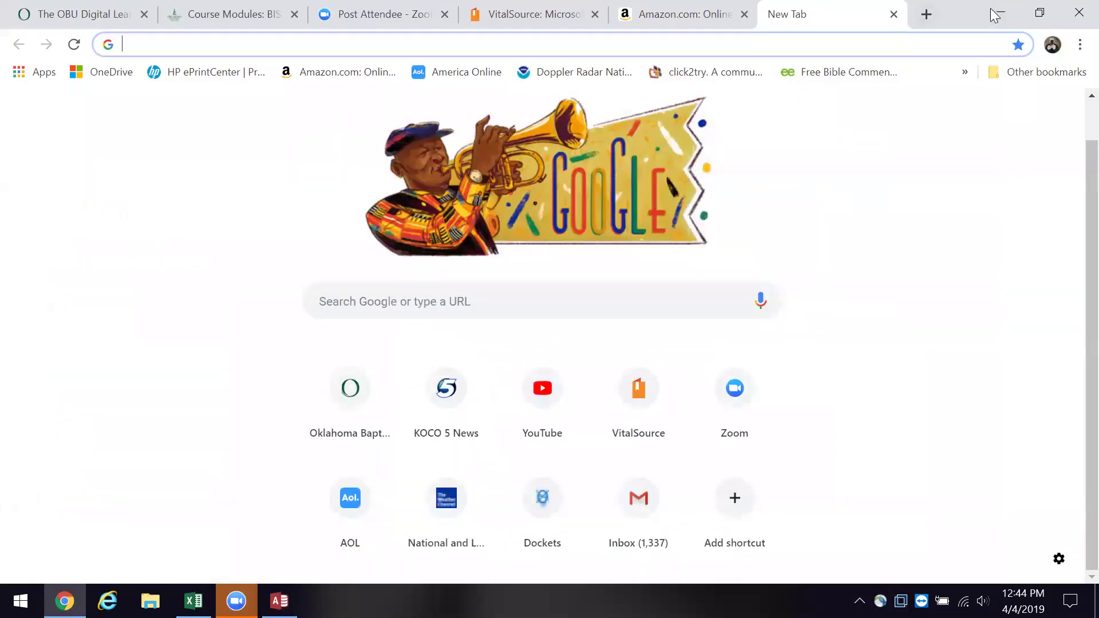
key("ctrl+t")
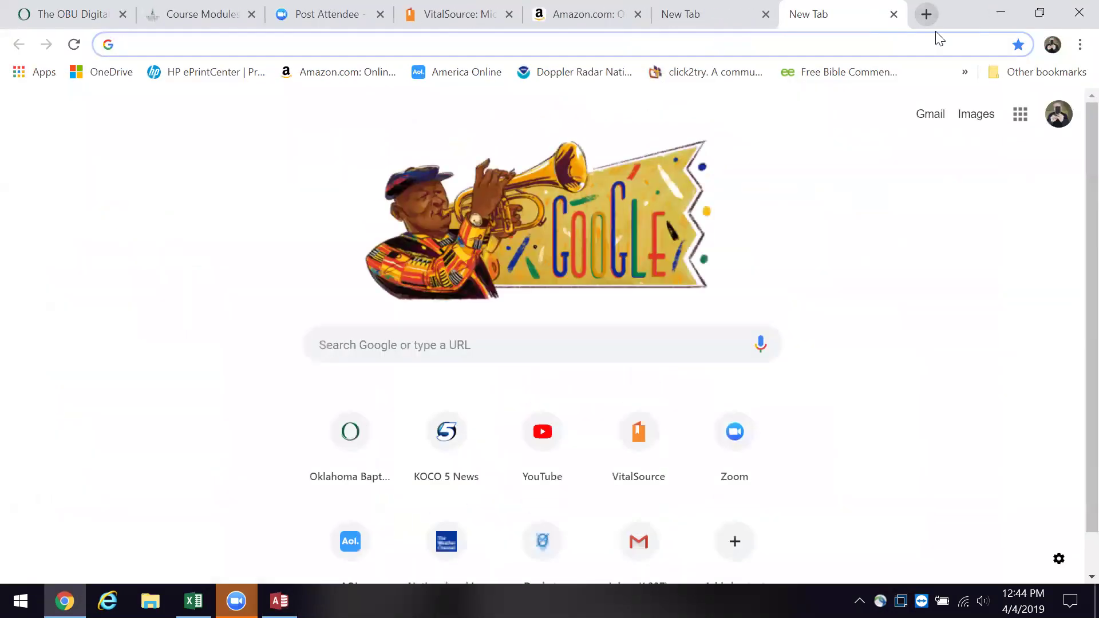
left_click(1019, 115)
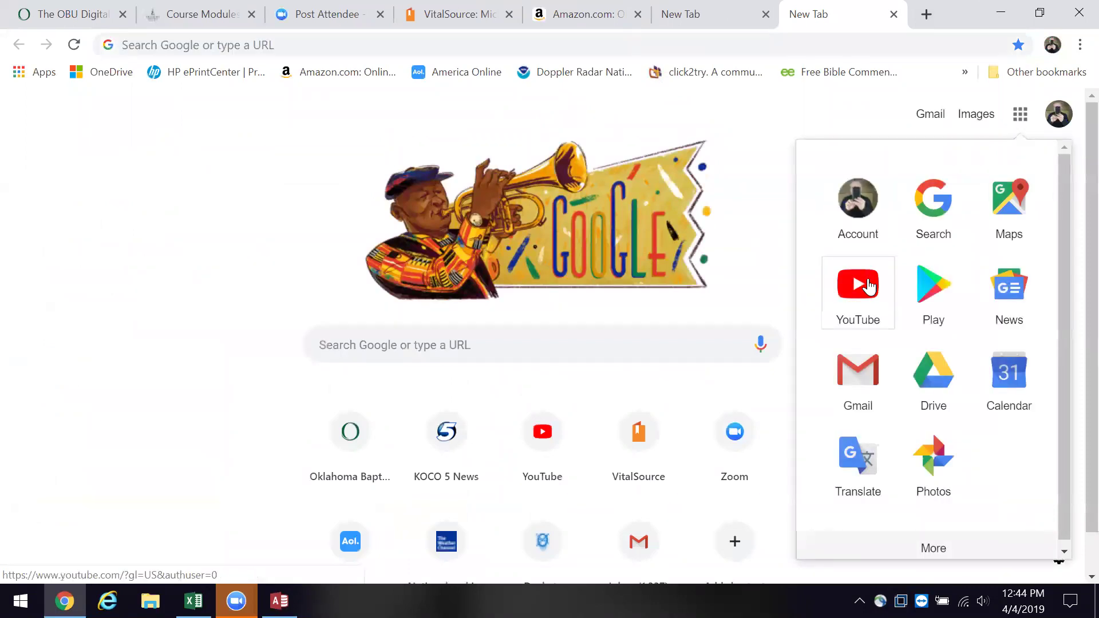
left_click(868, 284)
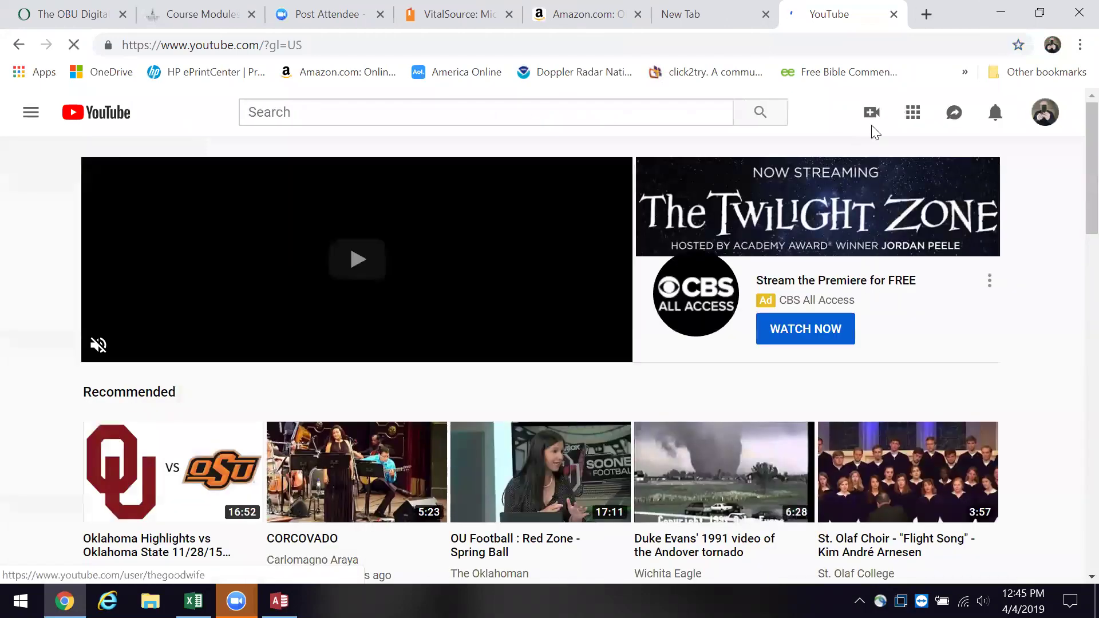
left_click(913, 113)
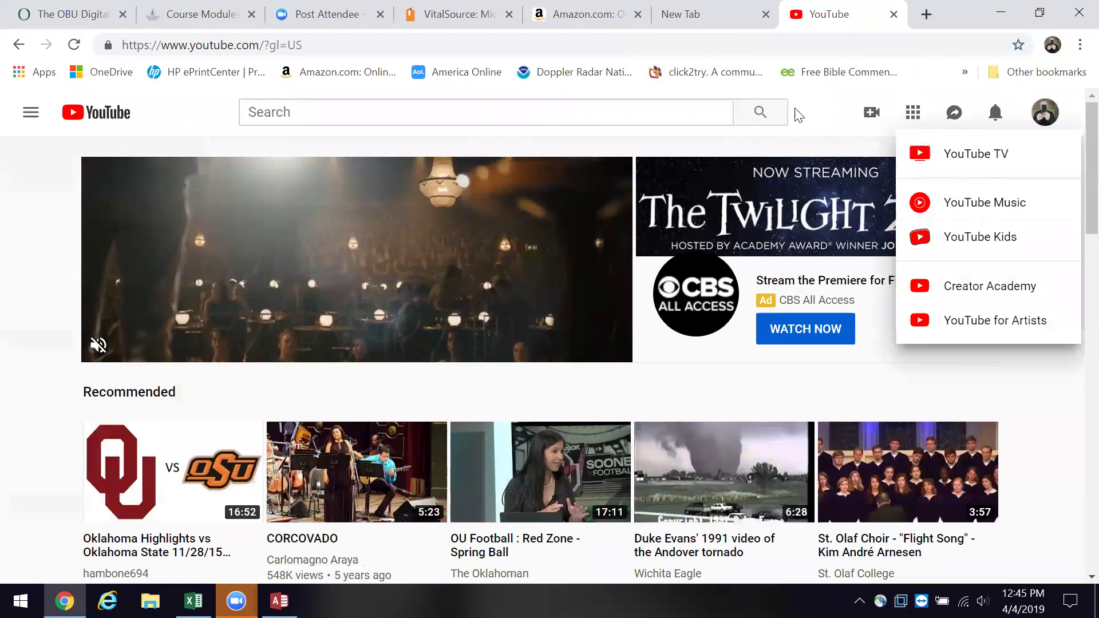
left_click(19, 44)
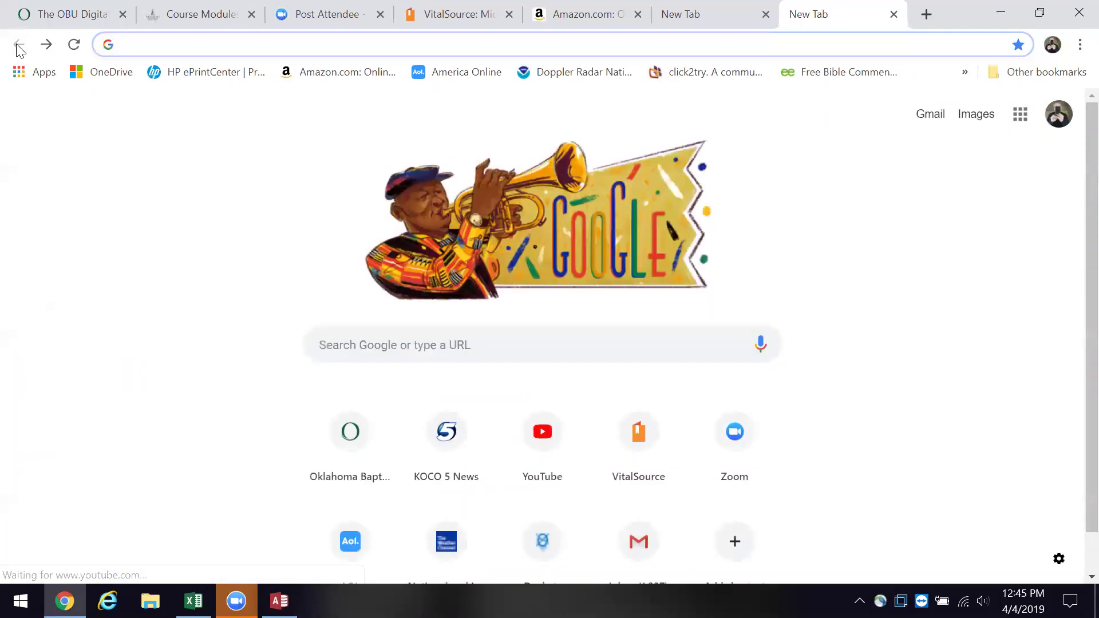
Open Google Maps from the Google apps and display the account's location timeline
left_click(1021, 116)
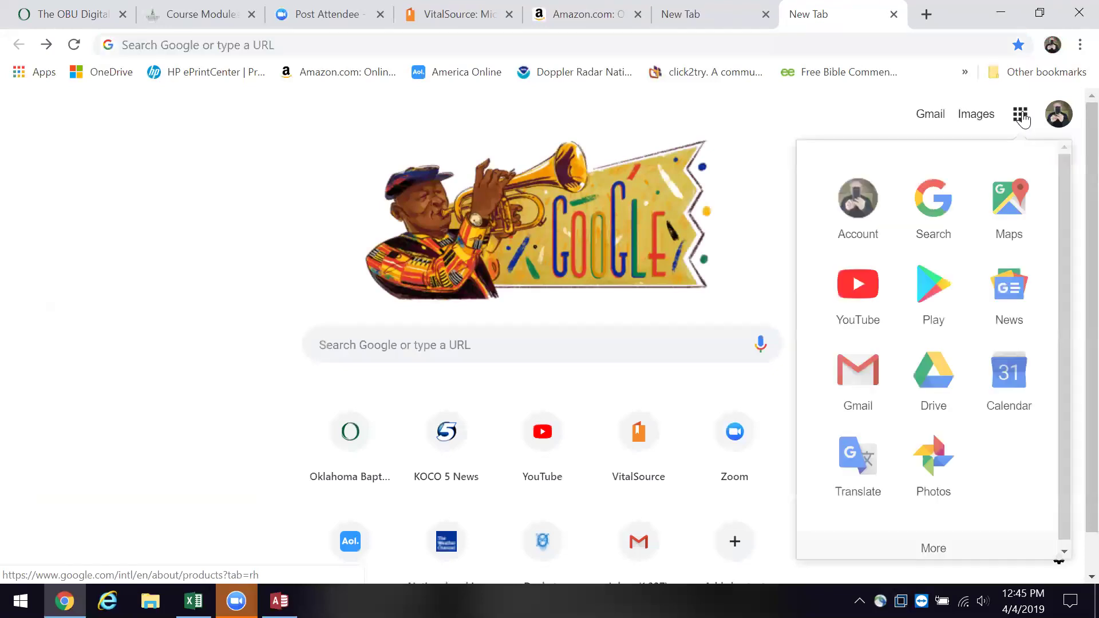
left_click(1007, 203)
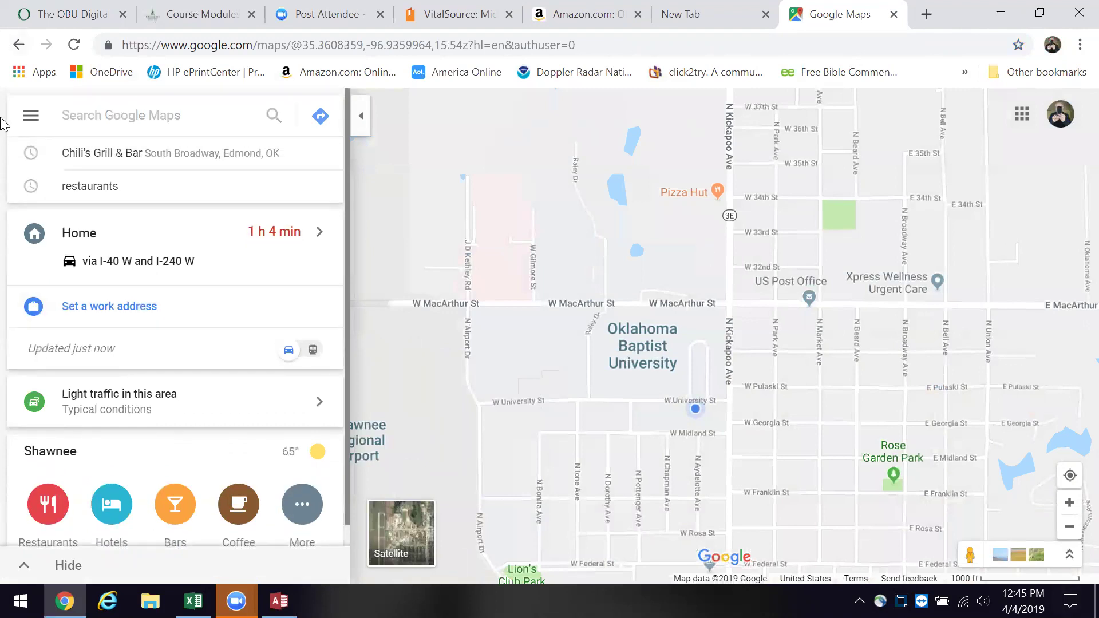
left_click(31, 116)
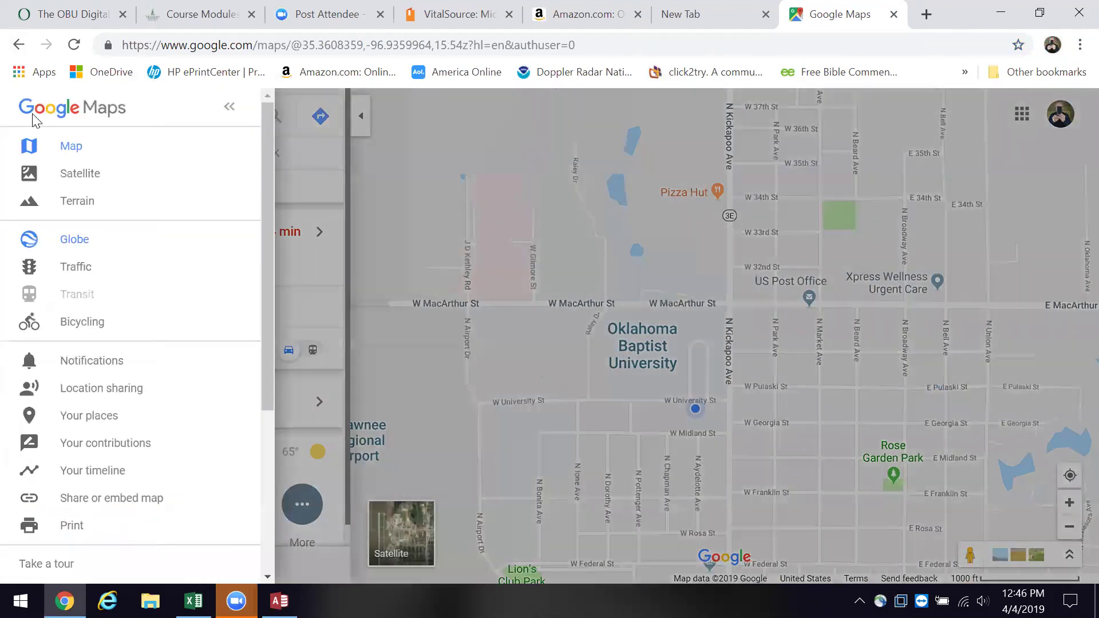
left_click(108, 471)
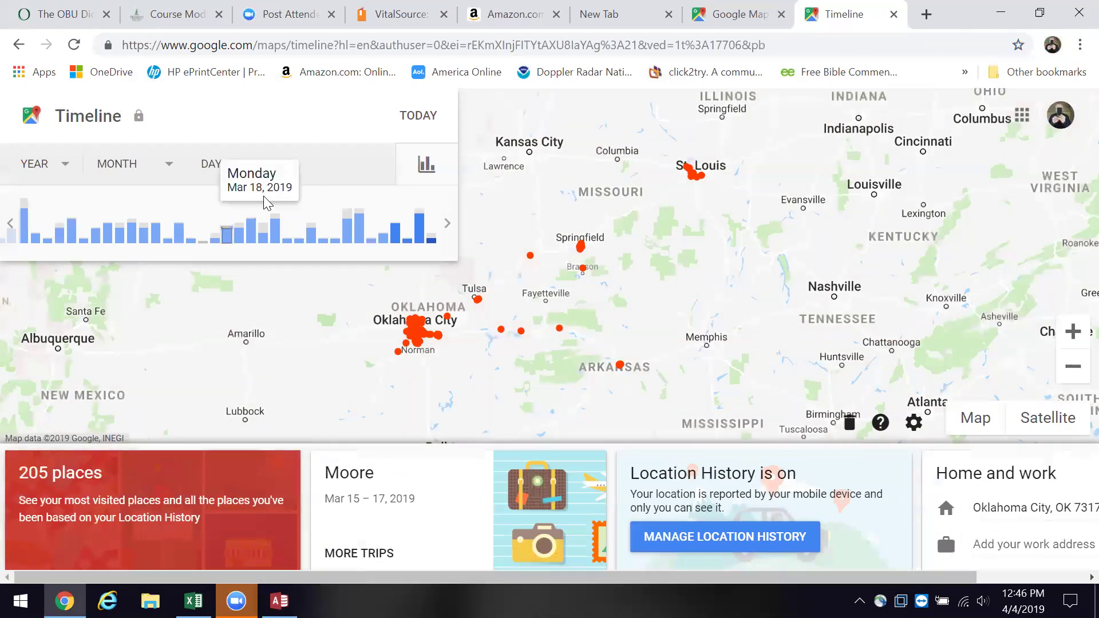
Toggle the timeline's daily bar chart off and on, and view the recorded movements for April 4, 2019
left_click(424, 170)
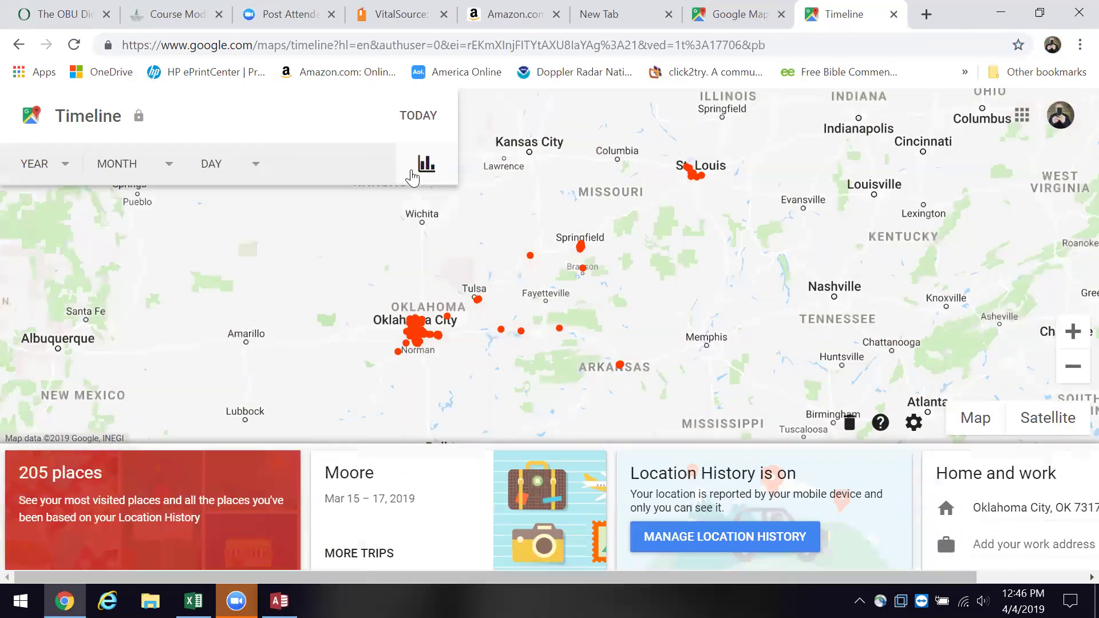
left_click(424, 170)
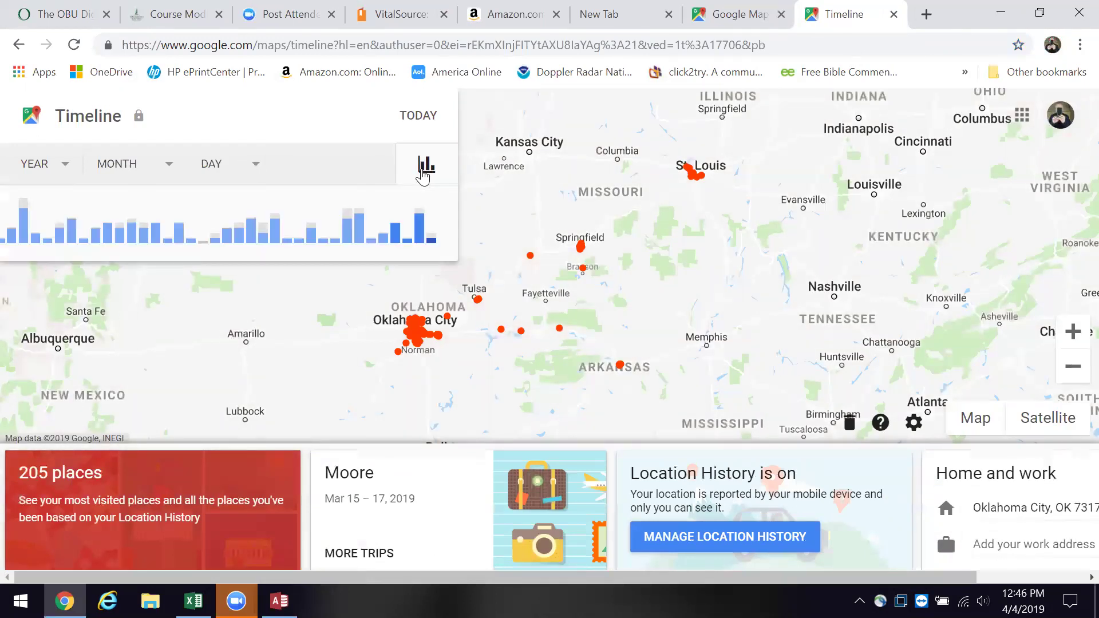
left_click(432, 241)
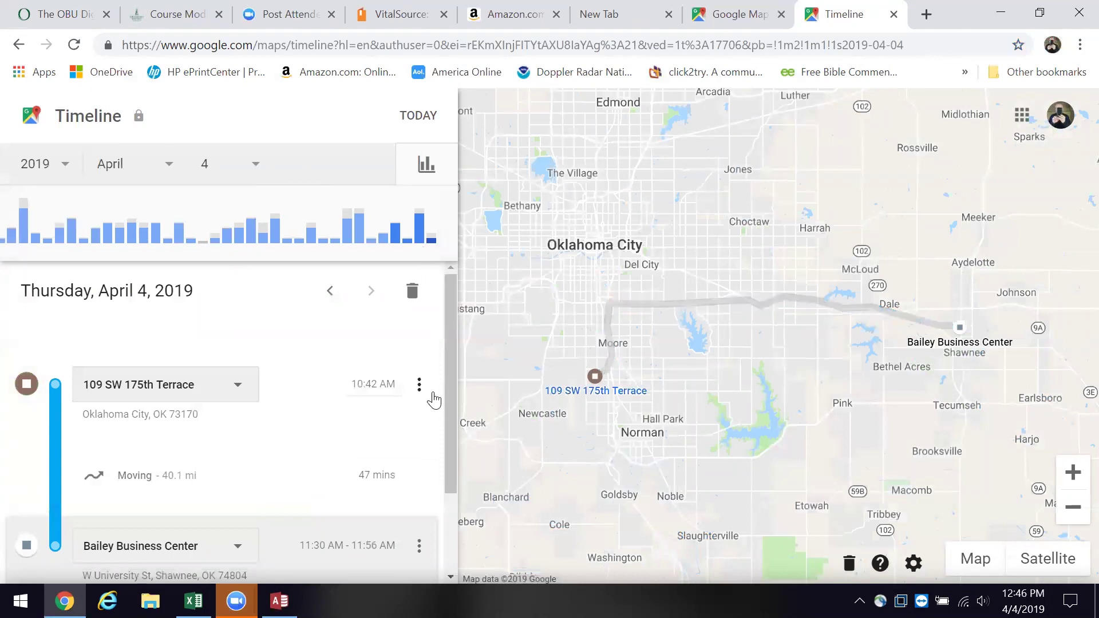
Show the raw location data points on the April 4, 2019 timeline map and reopen the timeline options
left_click(912, 563)
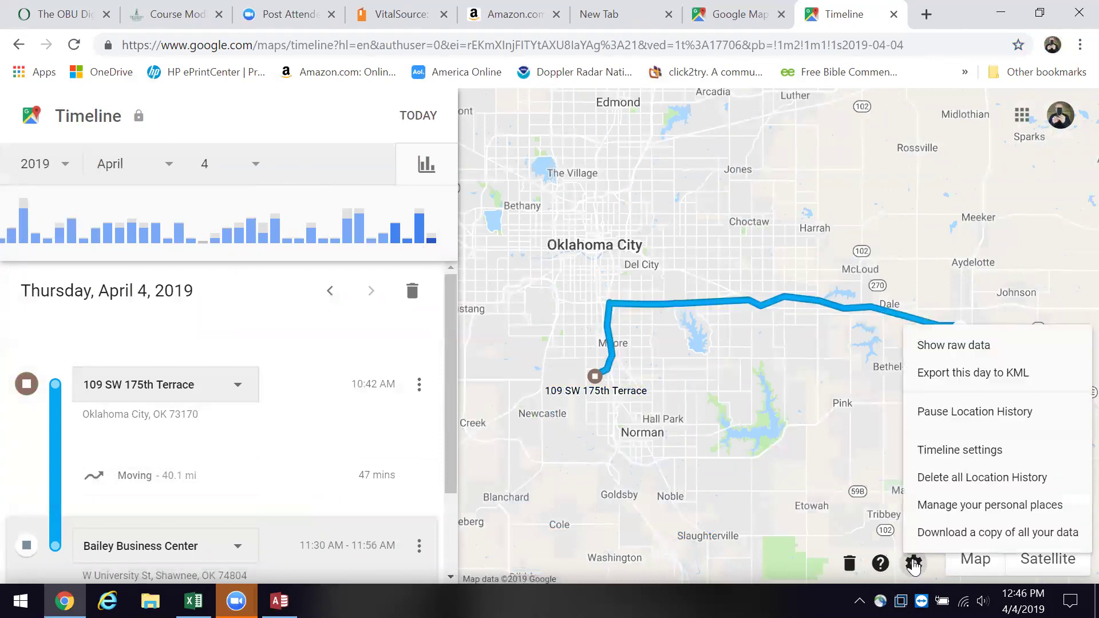
left_click(943, 348)
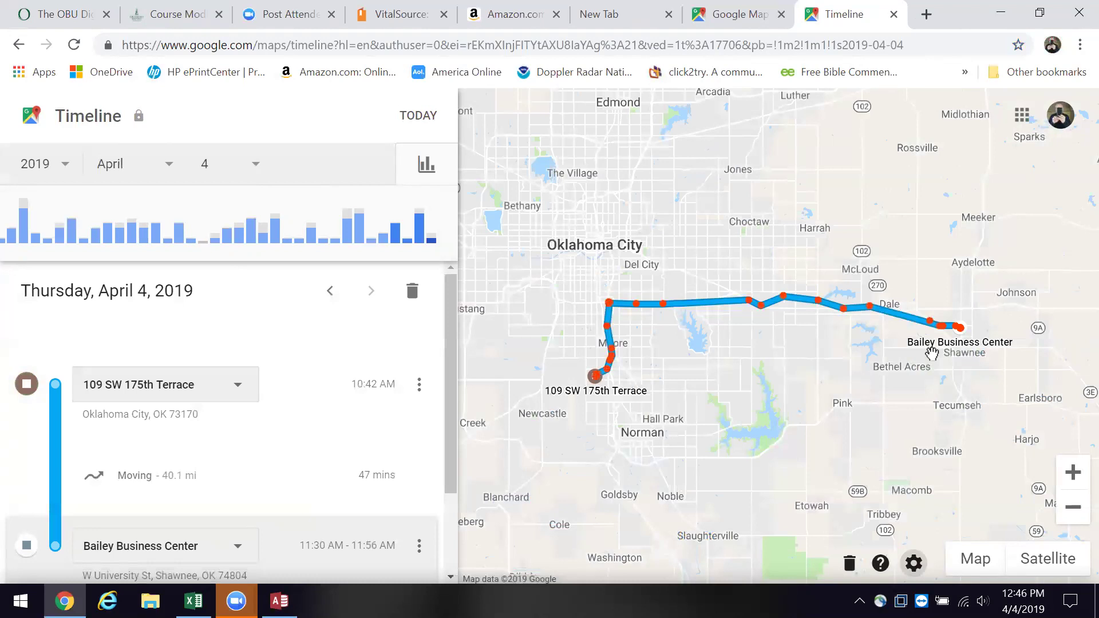
left_click(913, 574)
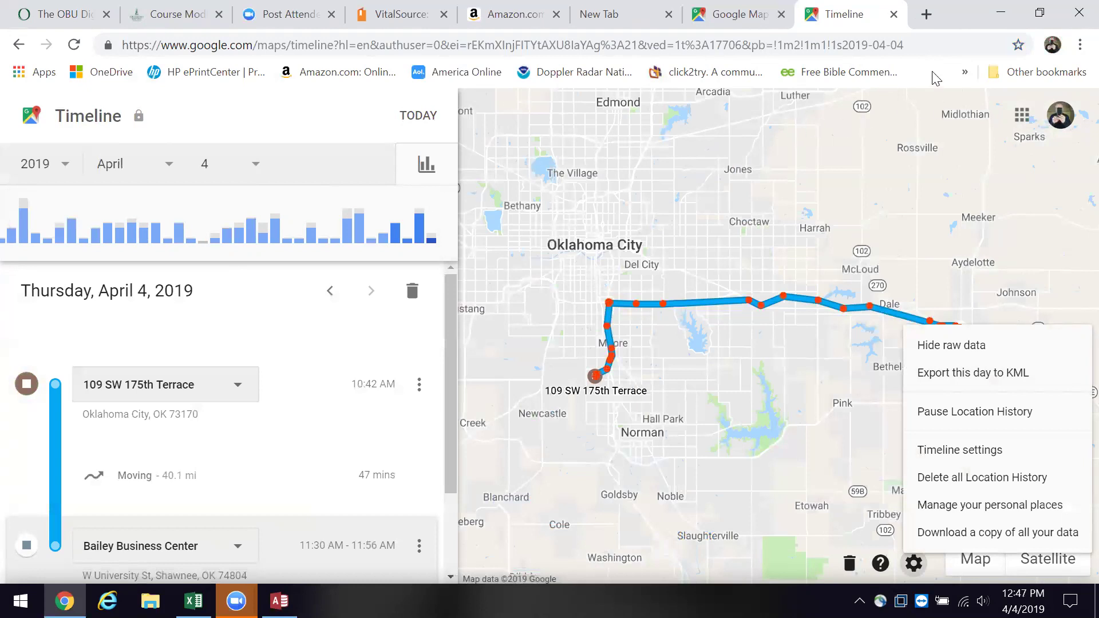
Close the Timeline and Google Maps browser tabs, and switch to Access to close the open NORTHAMPTON (Case 1) Table Populated form
key("ctrl+w")
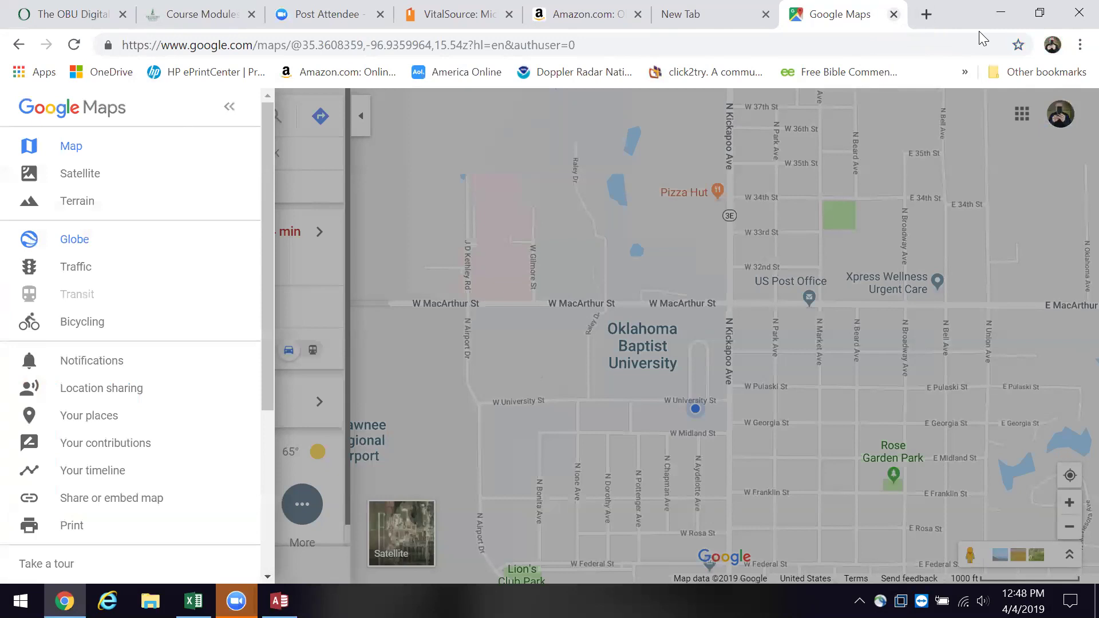
key("ctrl+w")
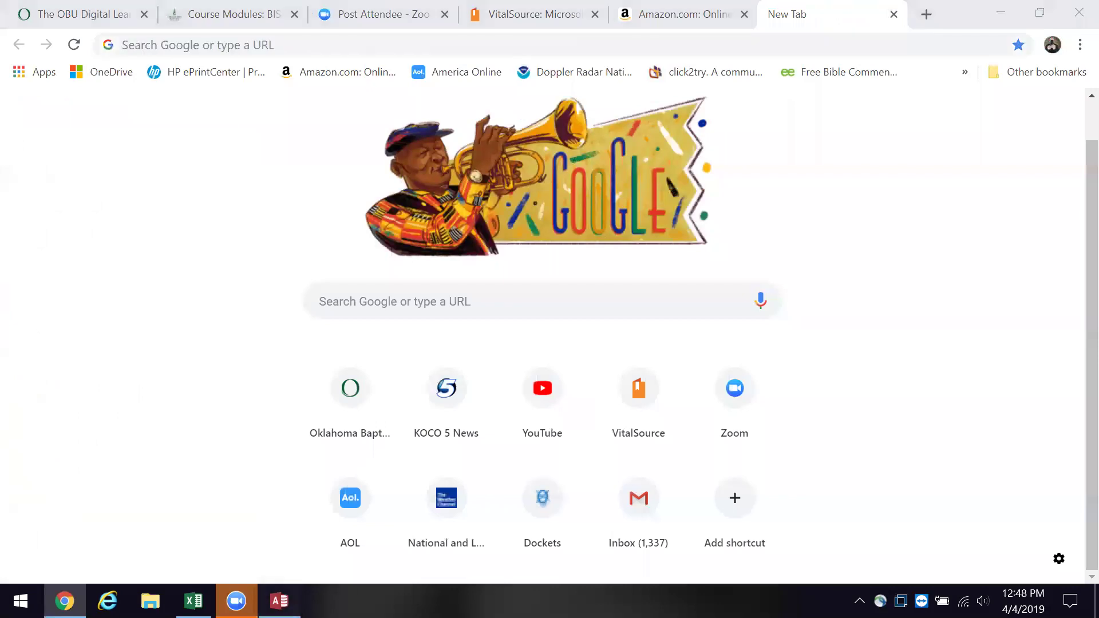
left_click(279, 601)
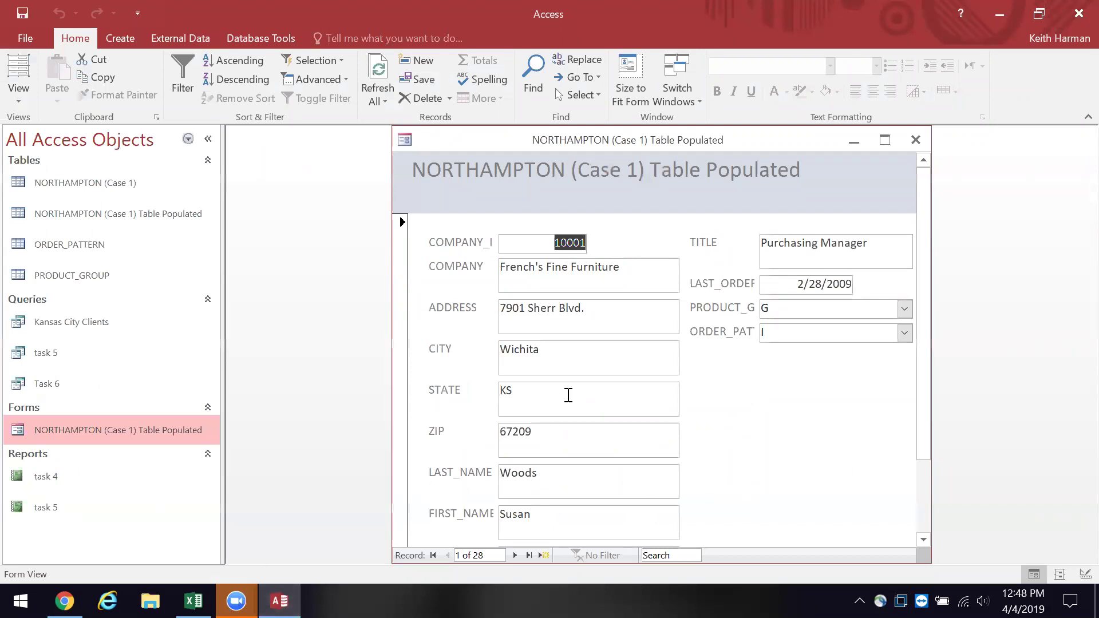
left_click(915, 142)
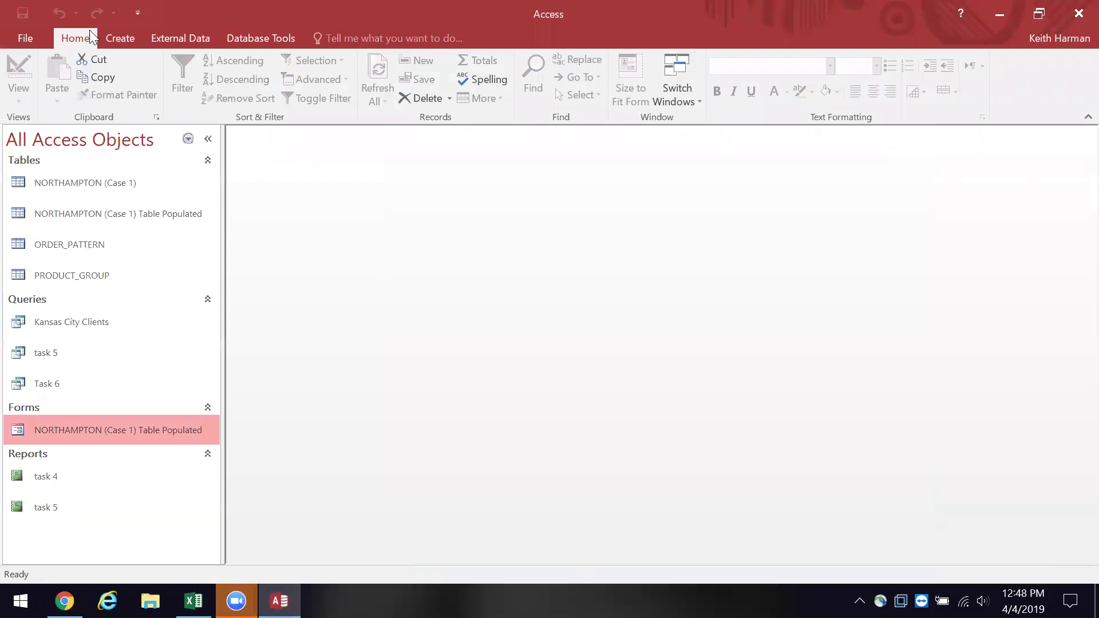
Open the Form Wizard to view its table and field selection page, and cancel it
left_click(119, 37)
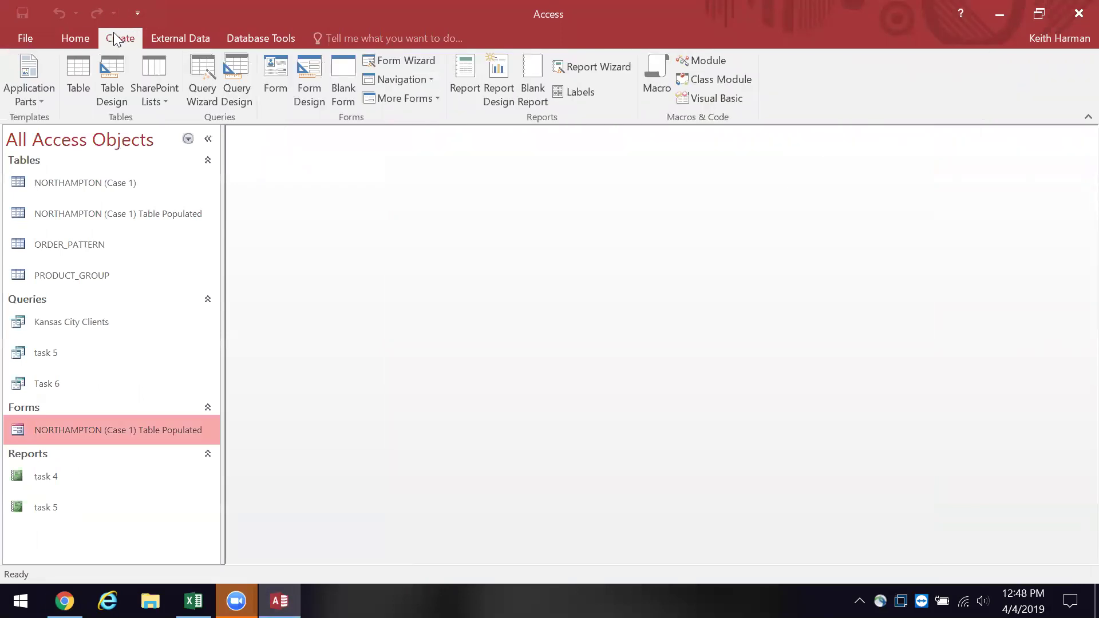
left_click(405, 62)
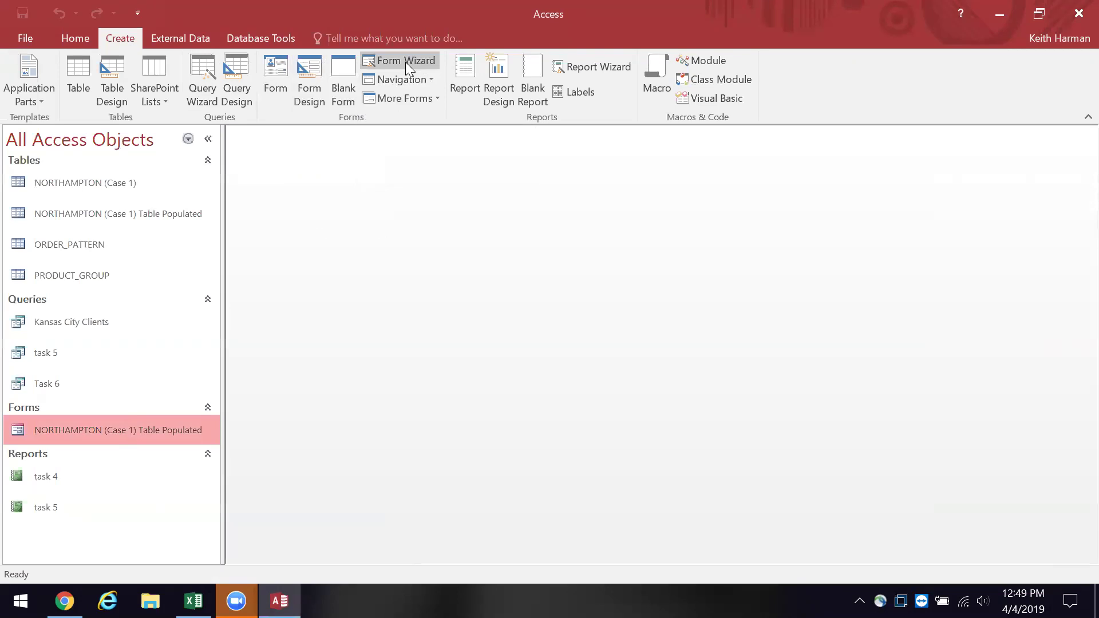
right_click(405, 62)
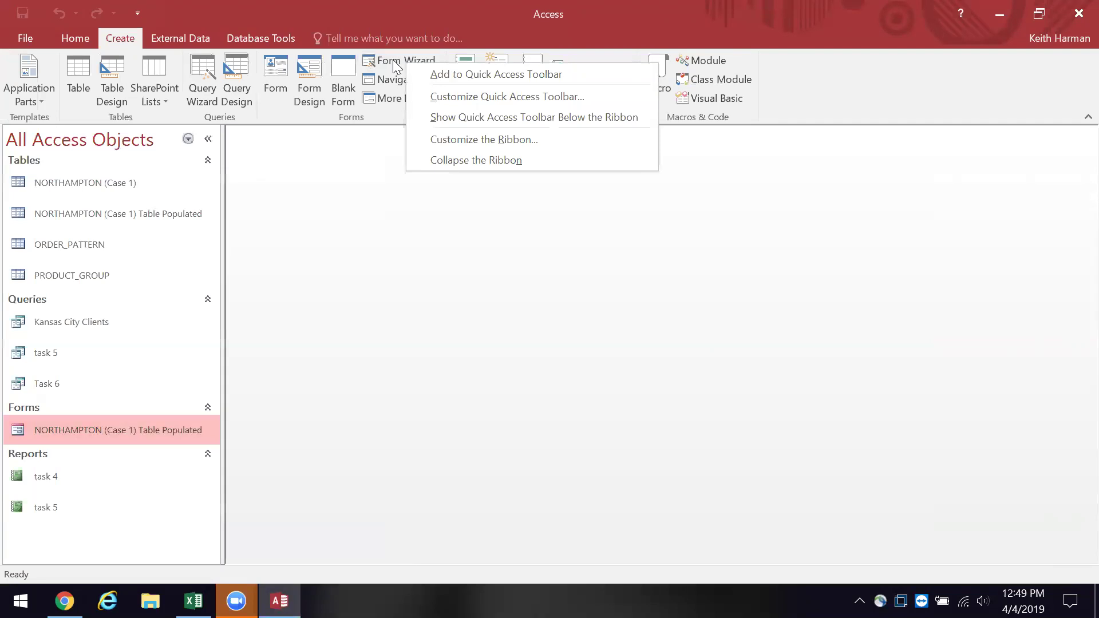
key("Escape")
left_click(392, 59)
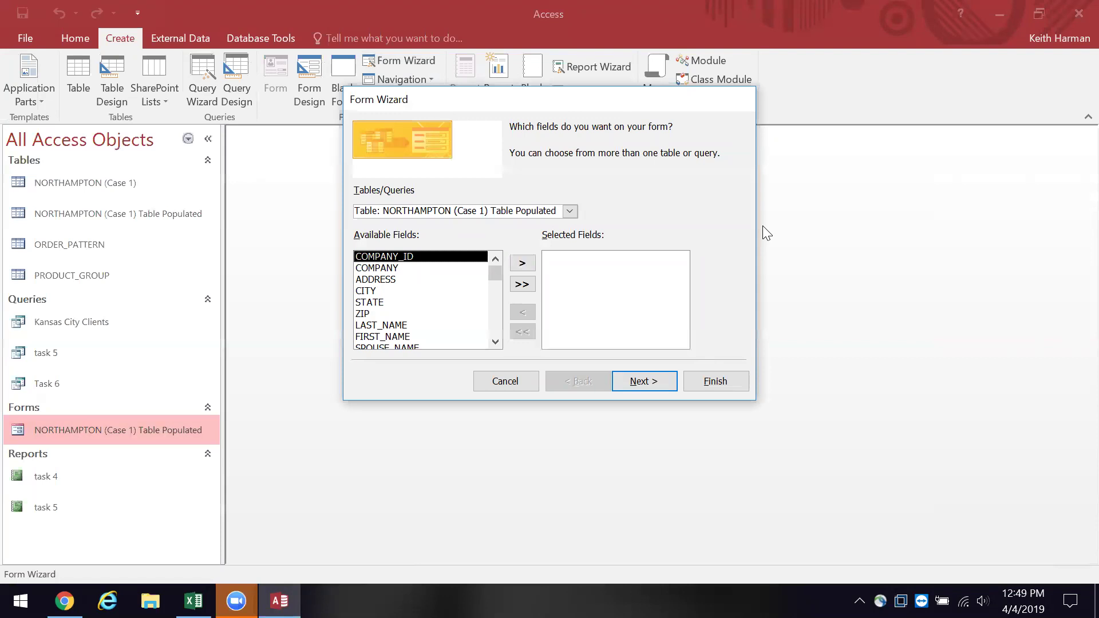
left_click(512, 382)
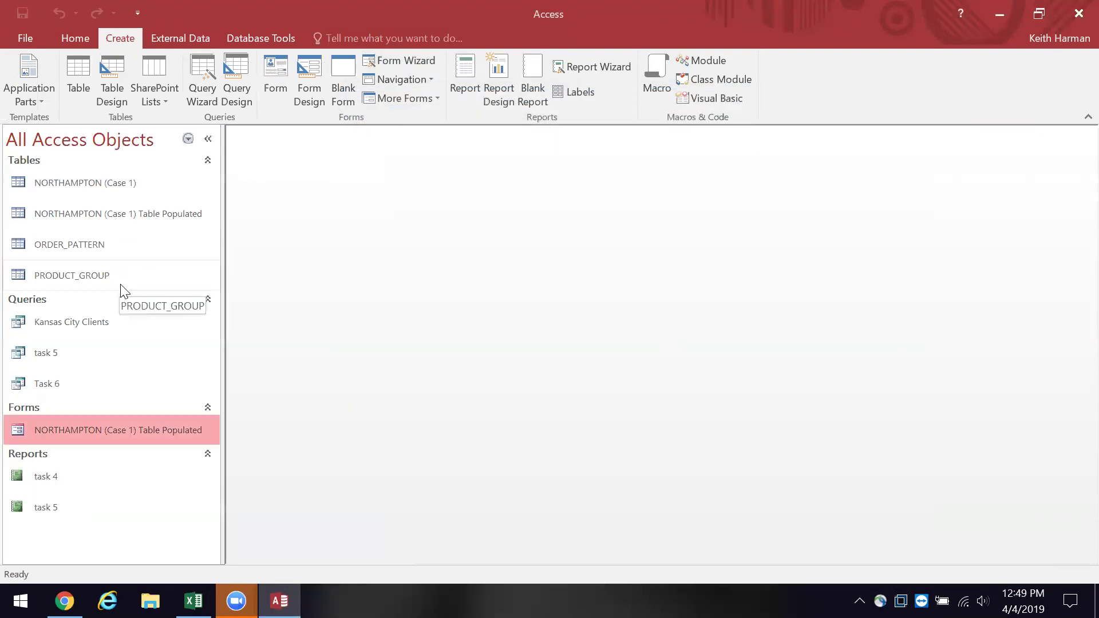
Open the NORTHAMPTON (Case 1) table, collapse the list of database objects, and display the table in Design View
right_click(55, 180)
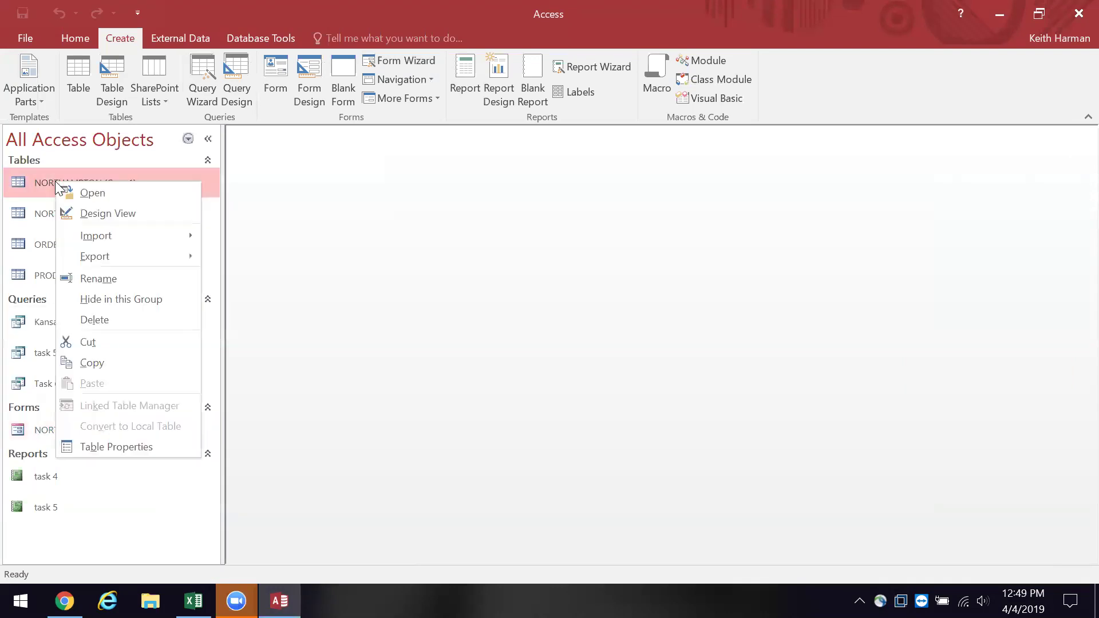
left_click(97, 194)
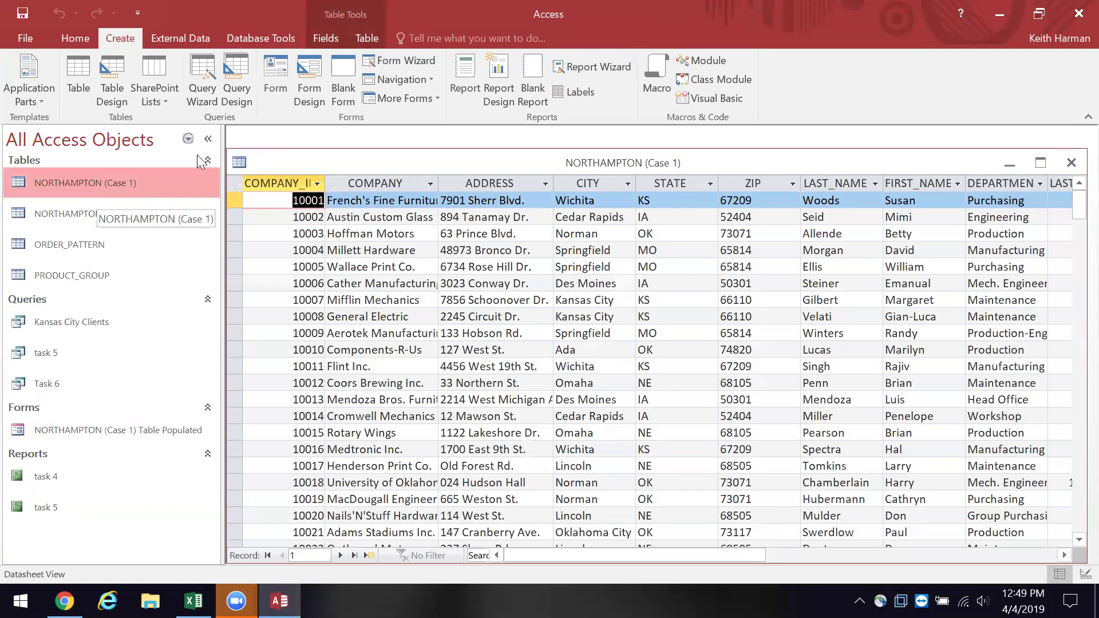
left_click(206, 140)
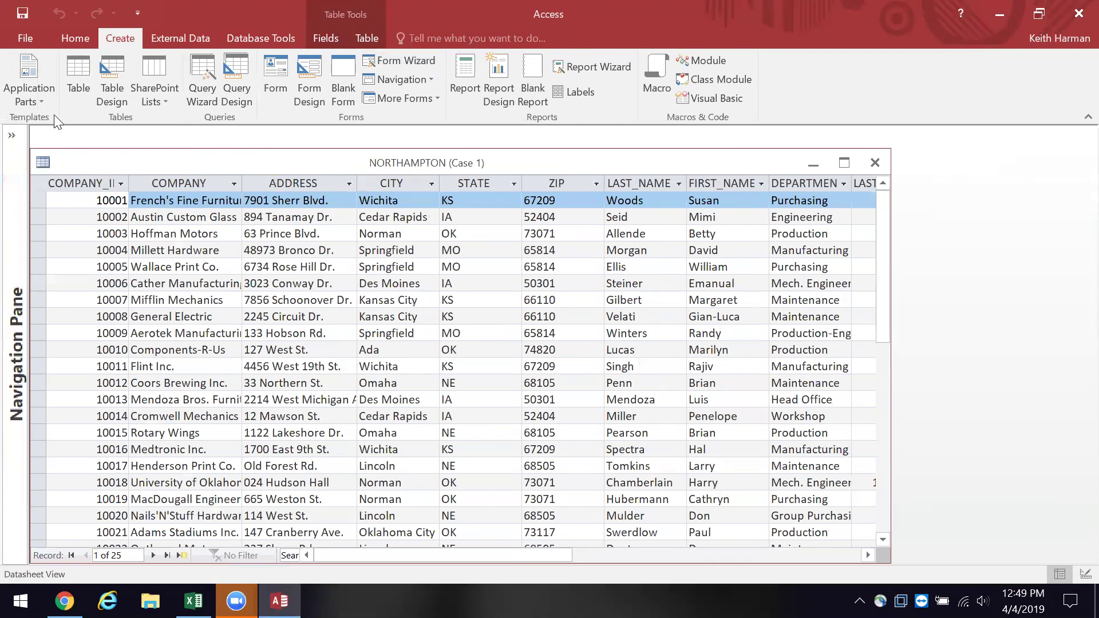
left_click(74, 41)
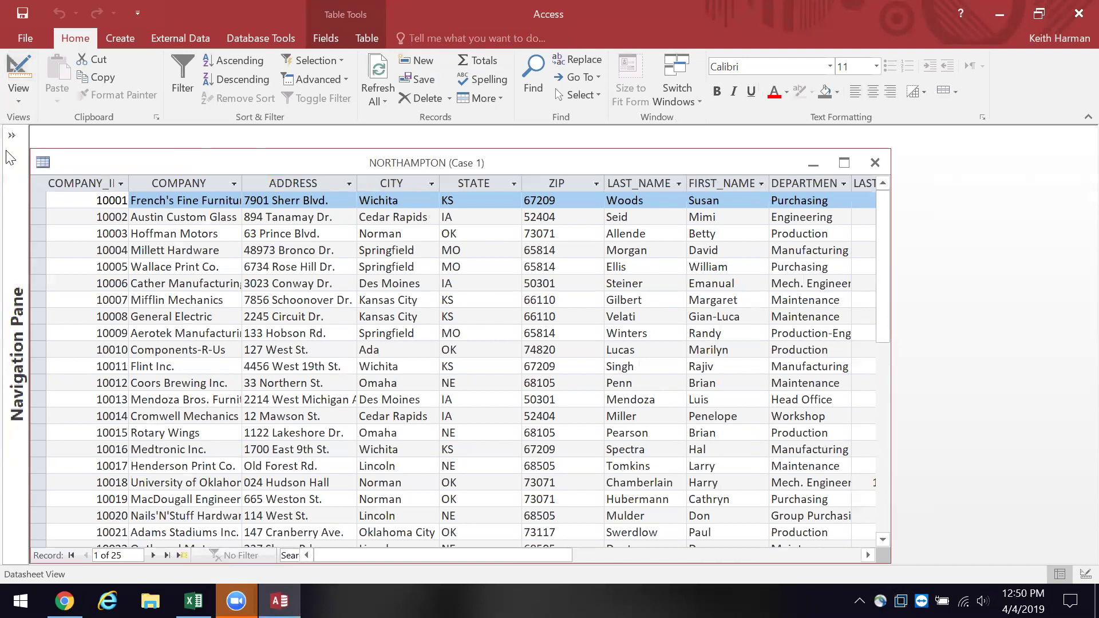
left_click(12, 67)
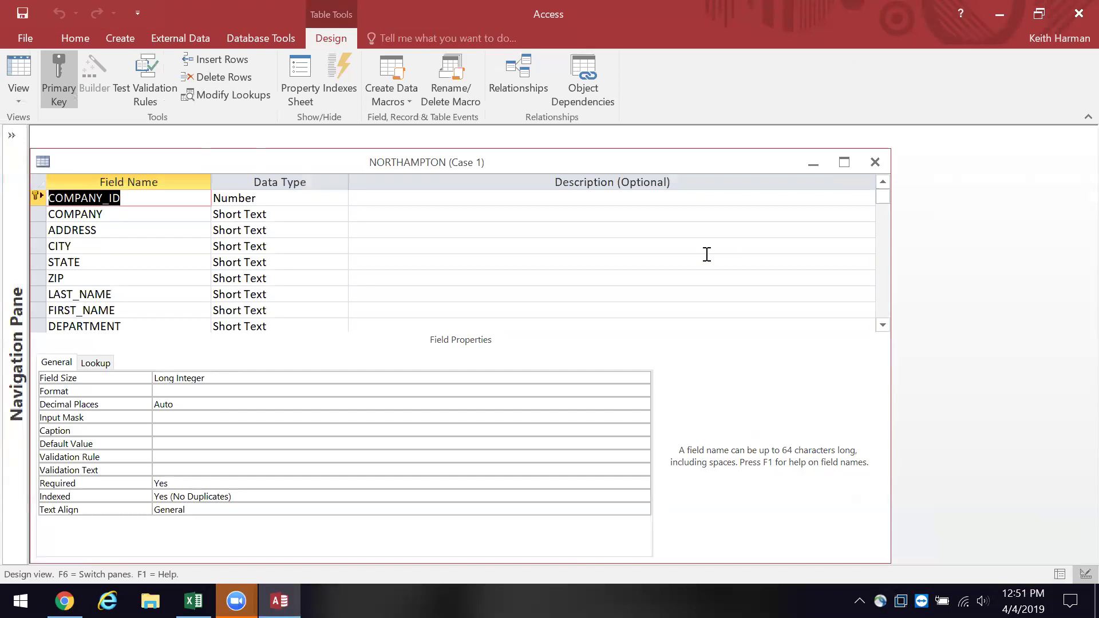
Examine the available data types and the Indexed property of the COMPANY_ID field
left_click(334, 198)
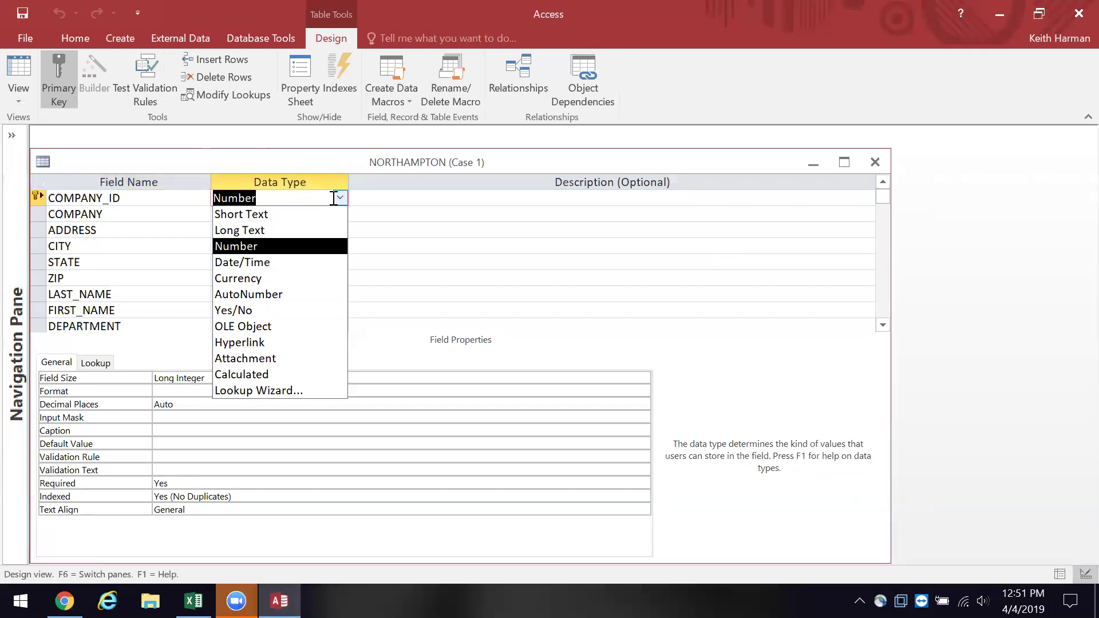
left_click(1022, 368)
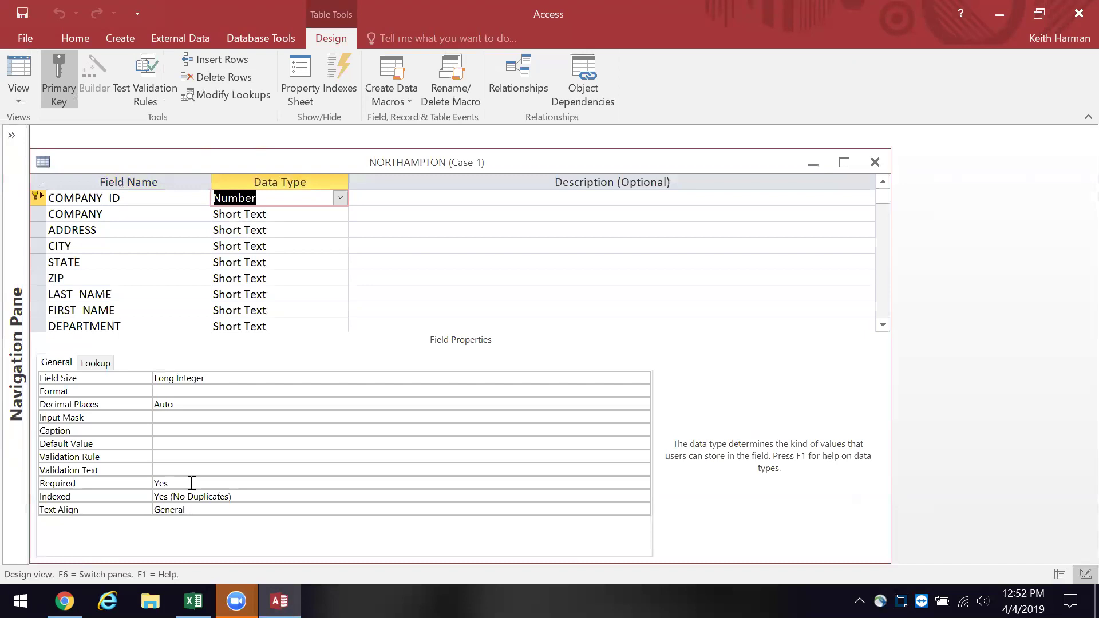
left_click(238, 496)
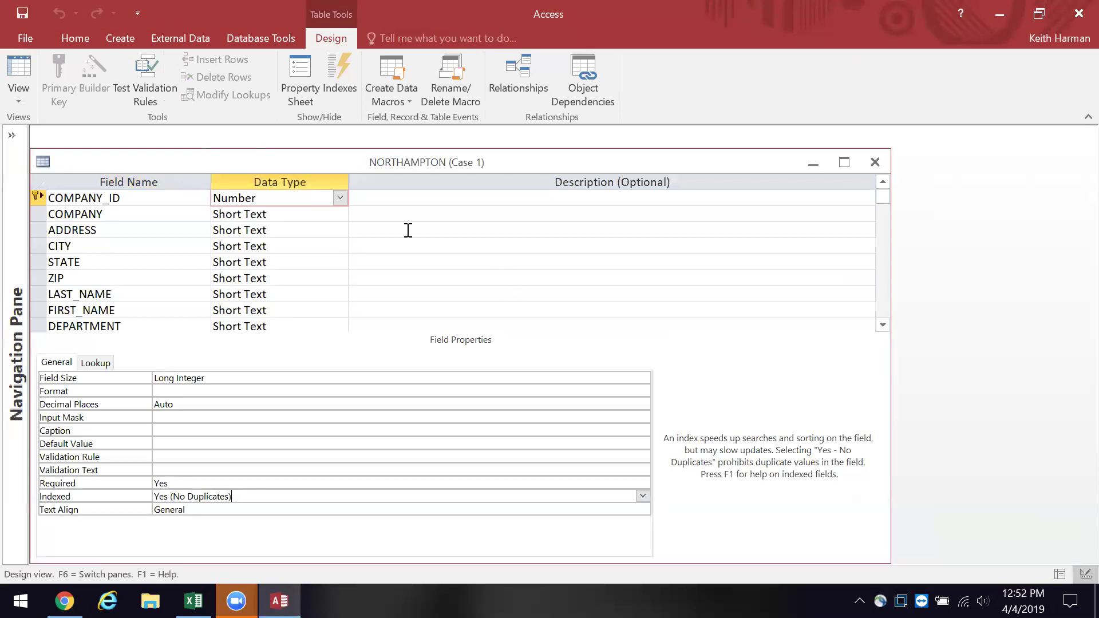
Review the data types and field properties of the COMPANY, ADDRESS, CITY and STATE fields
left_click(154, 212)
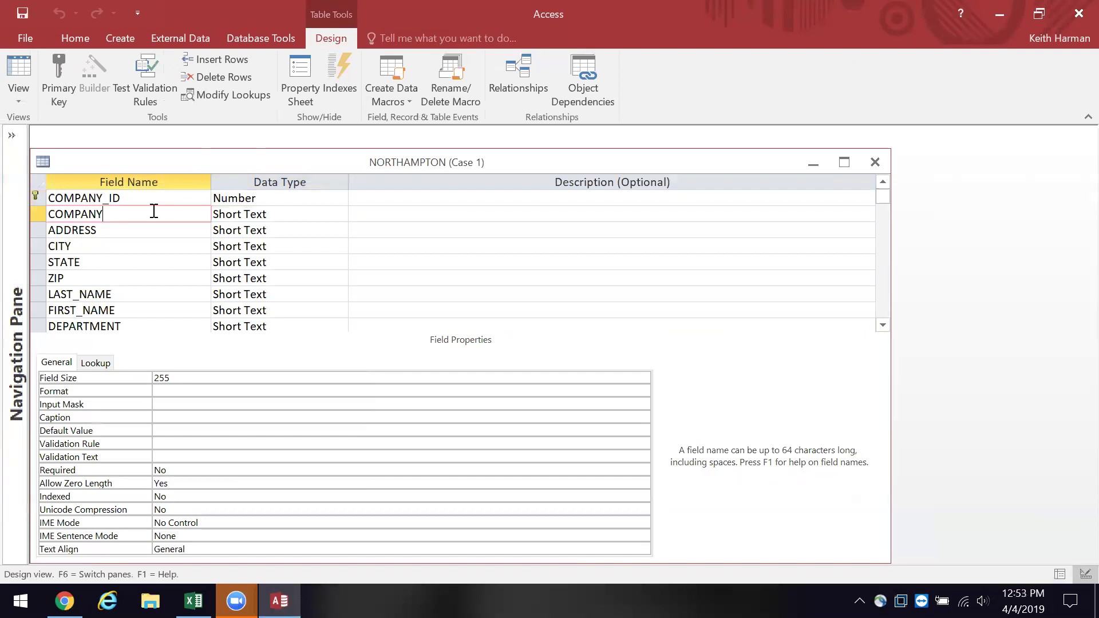
left_click(381, 220)
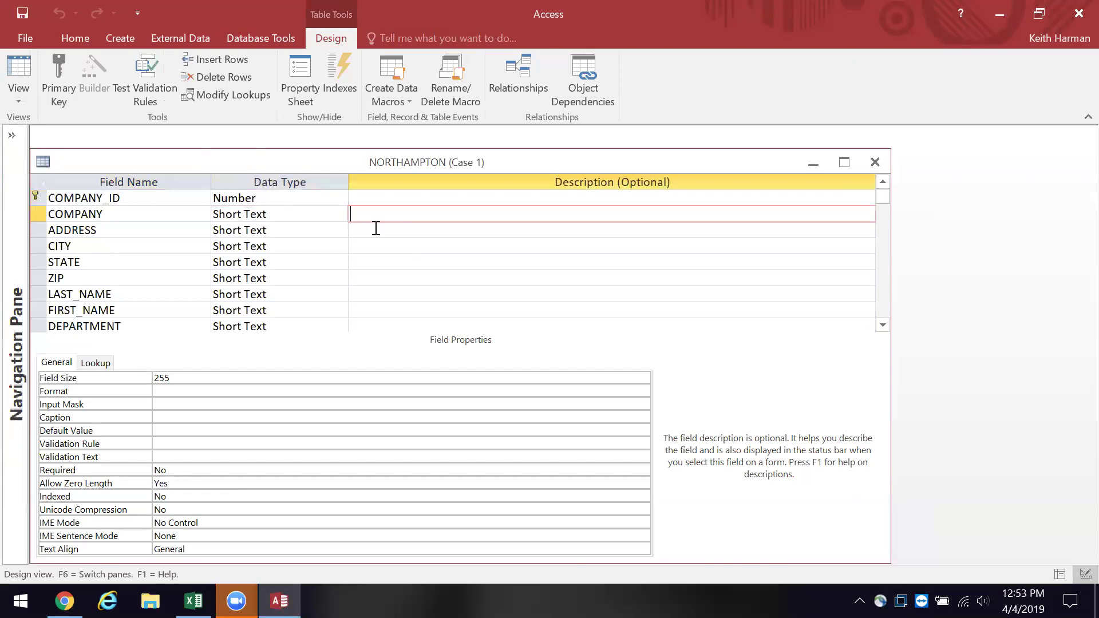
left_click(315, 233)
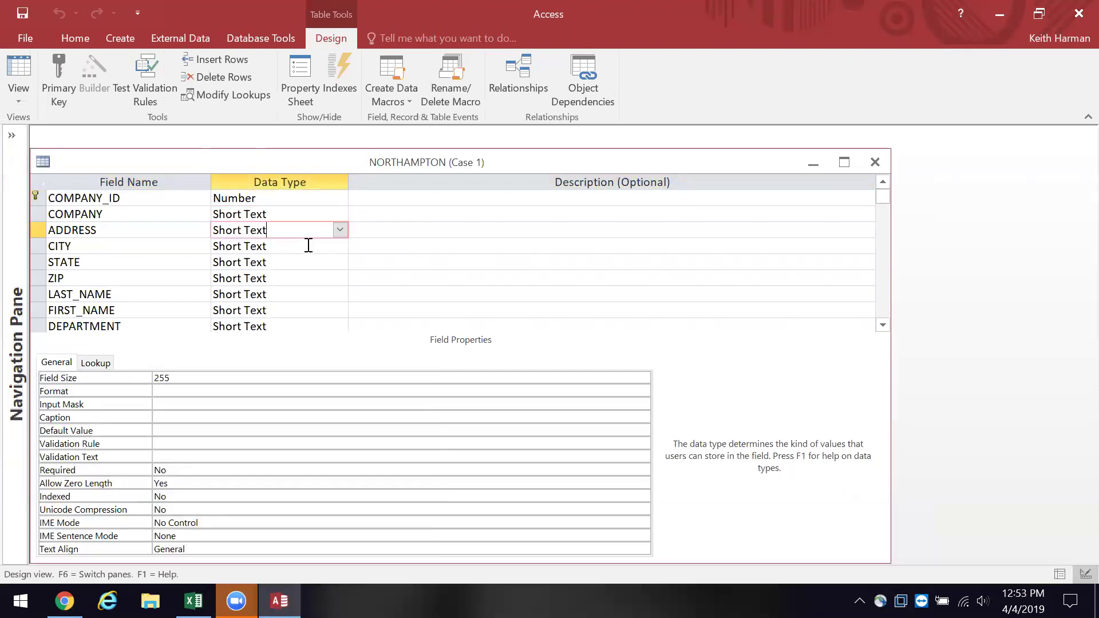
left_click(309, 245)
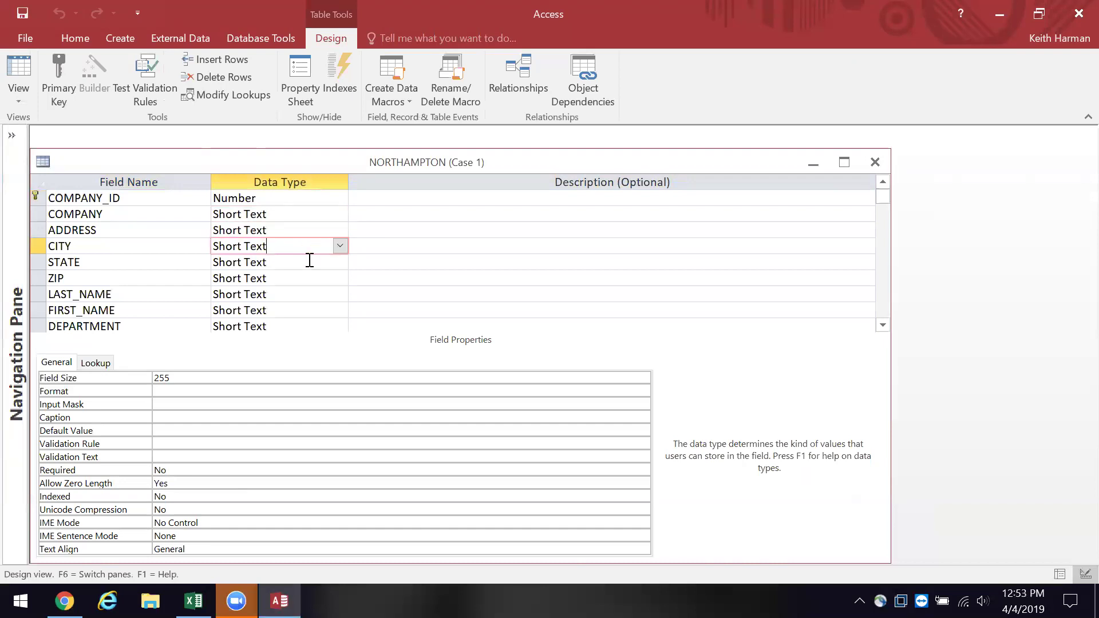
left_click(312, 269)
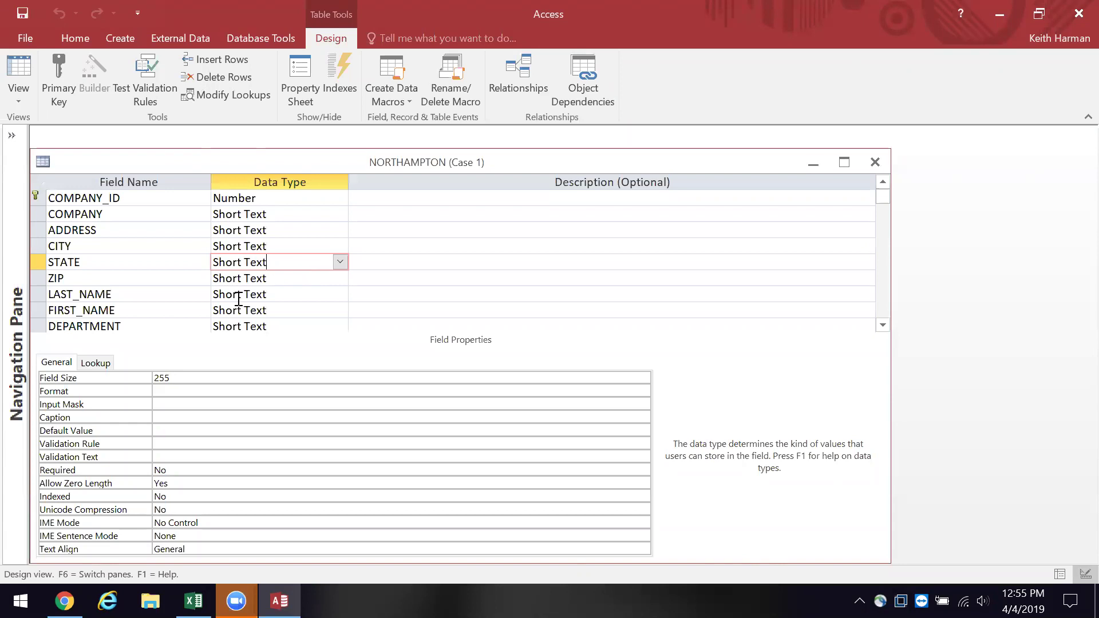
View the predefined input masks for the ZIP field in the Input Mask Wizard, and cancel it
left_click(285, 277)
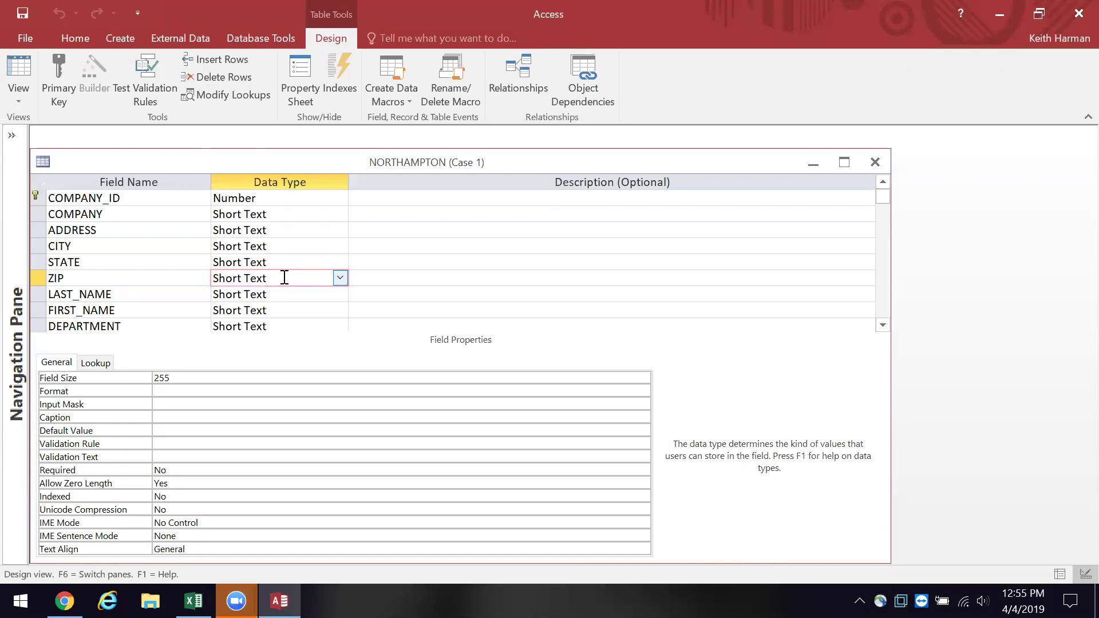
left_click(163, 403)
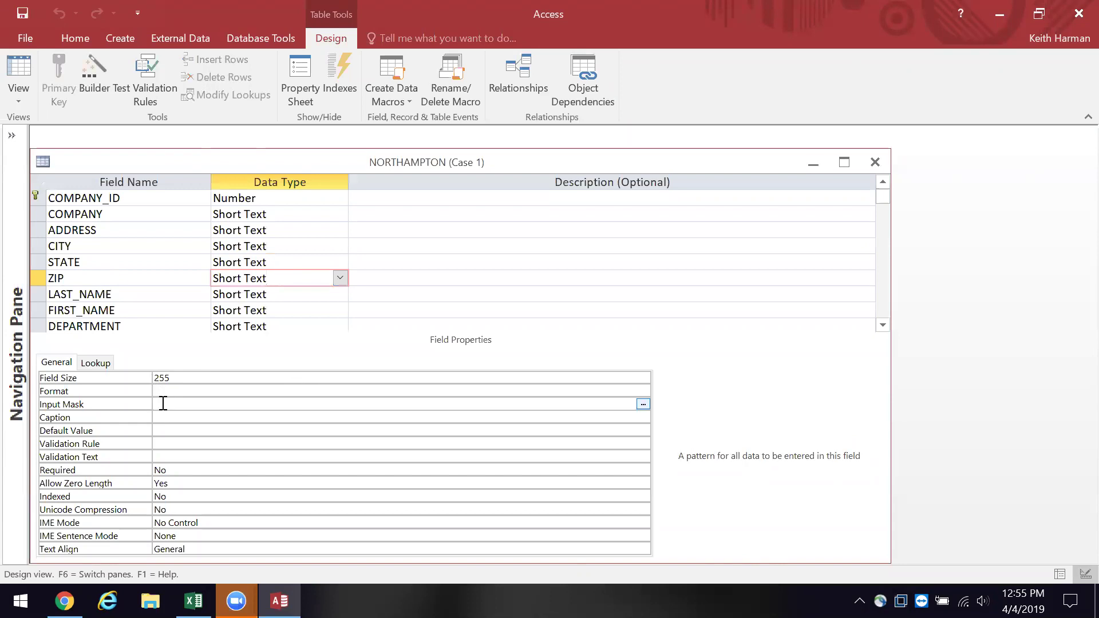
left_click(642, 403)
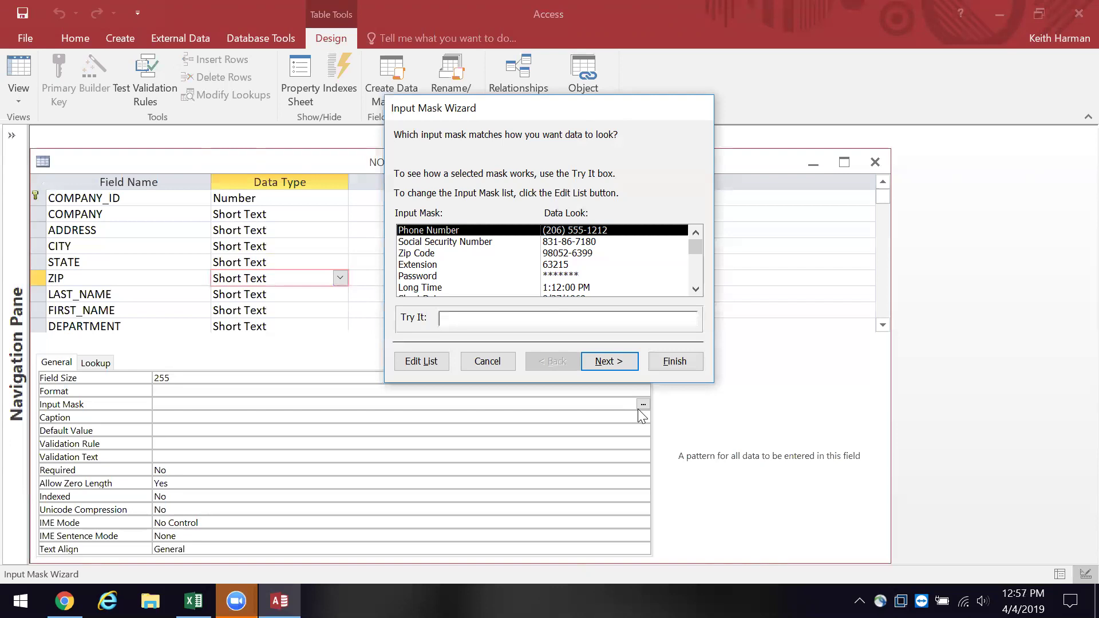
left_click(494, 367)
Review the STATE and ZIP field properties and close the NORTHAMPTON (Case 1) table
left_click(117, 262)
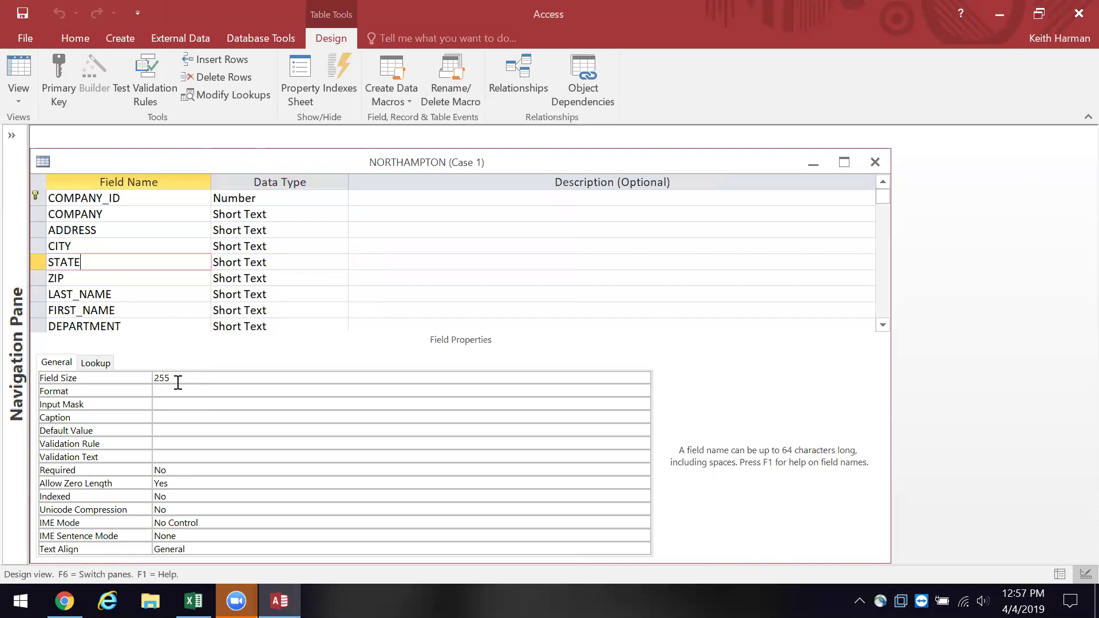
left_click(73, 277)
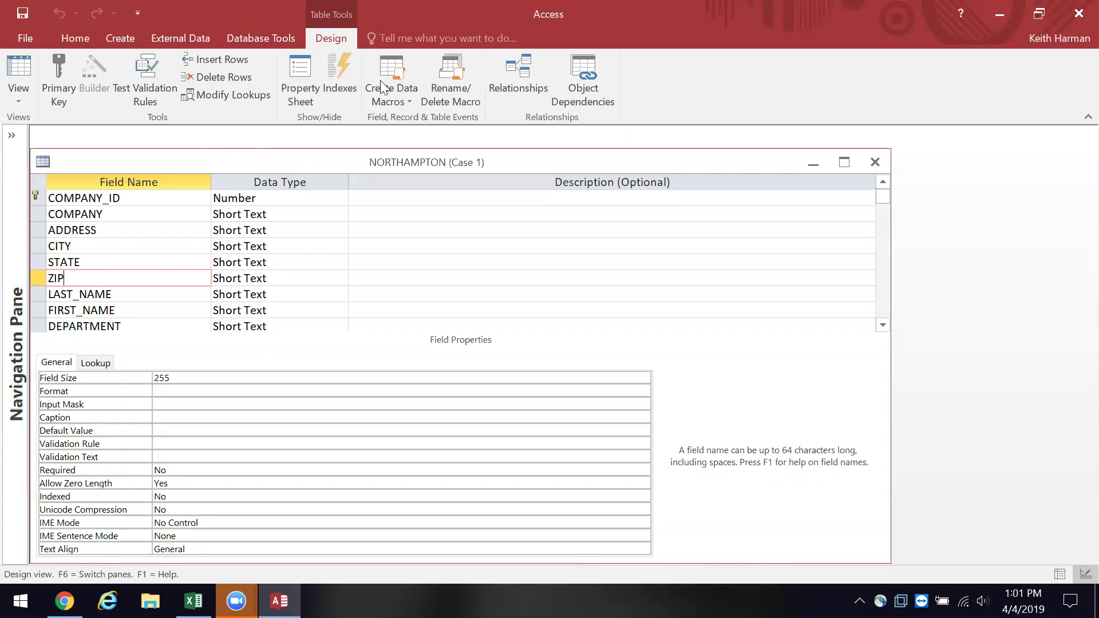
left_click(875, 162)
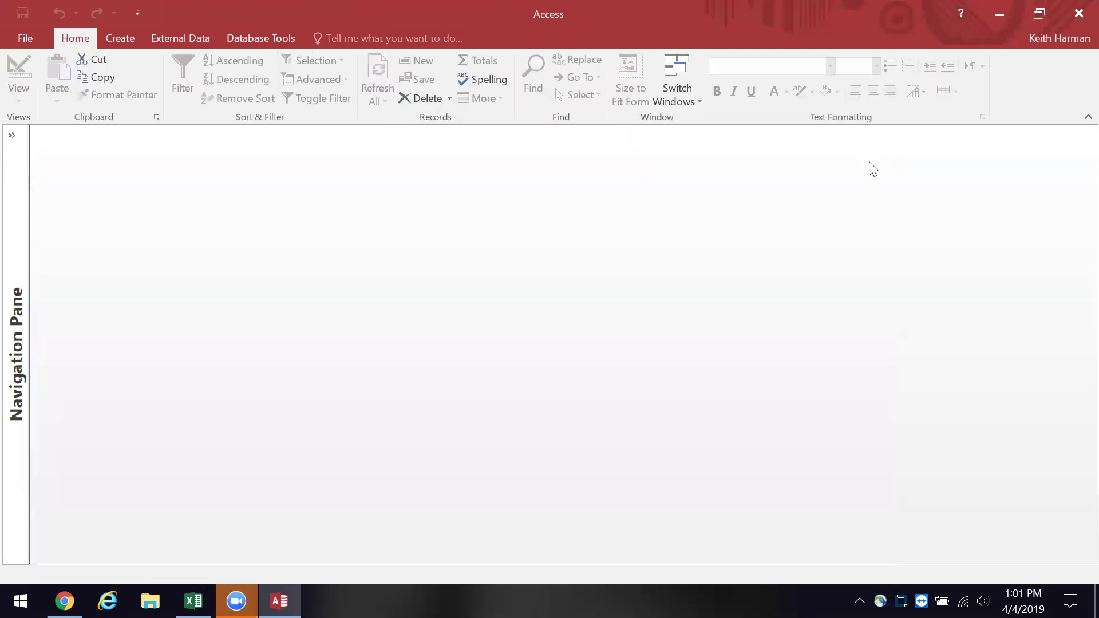
Expand the list of database objects, open the Kansas City Clients query, and display it in Design View
left_click(12, 136)
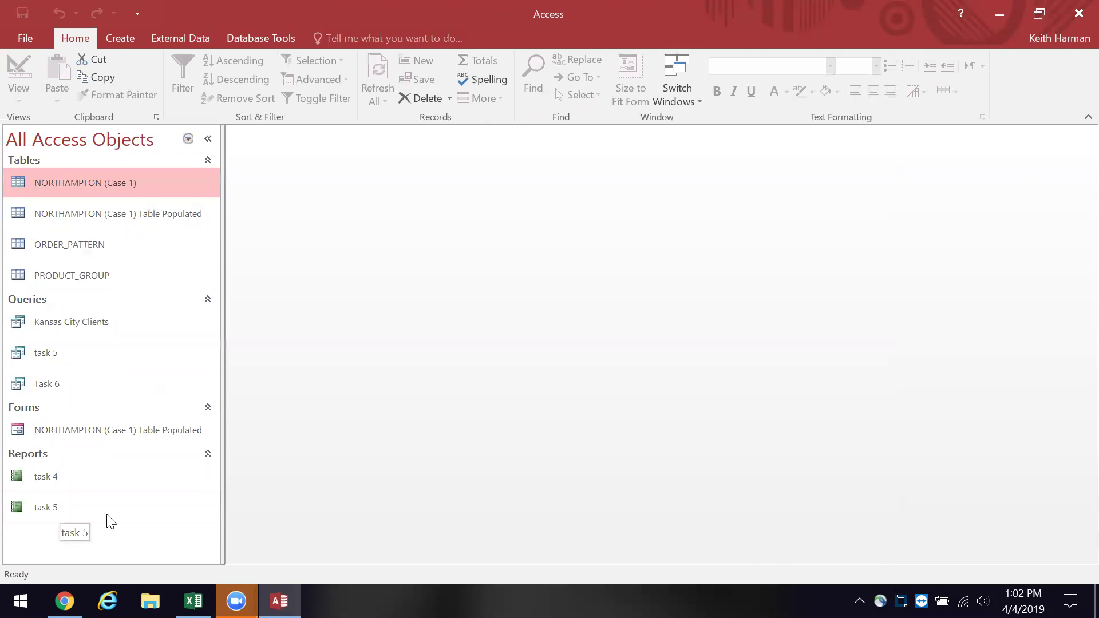
right_click(85, 331)
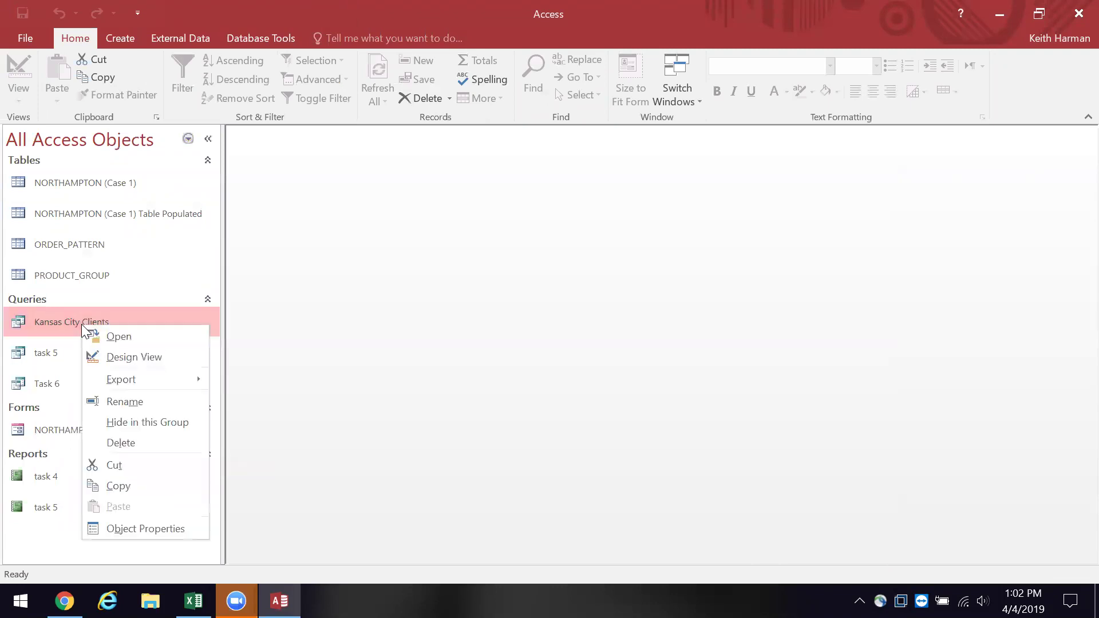
left_click(142, 333)
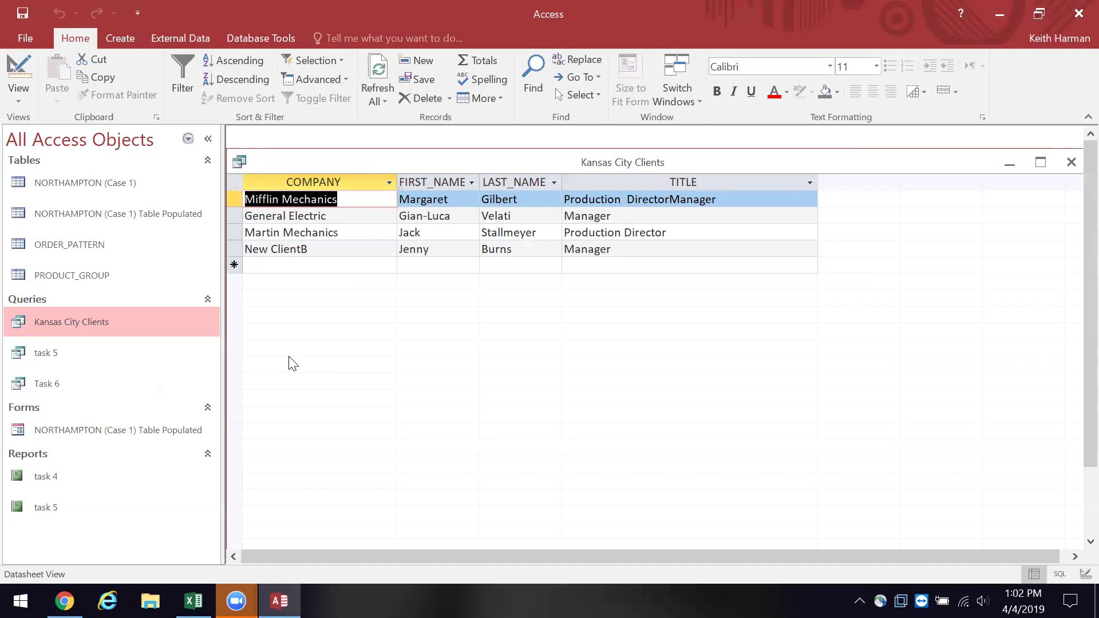
left_click(15, 71)
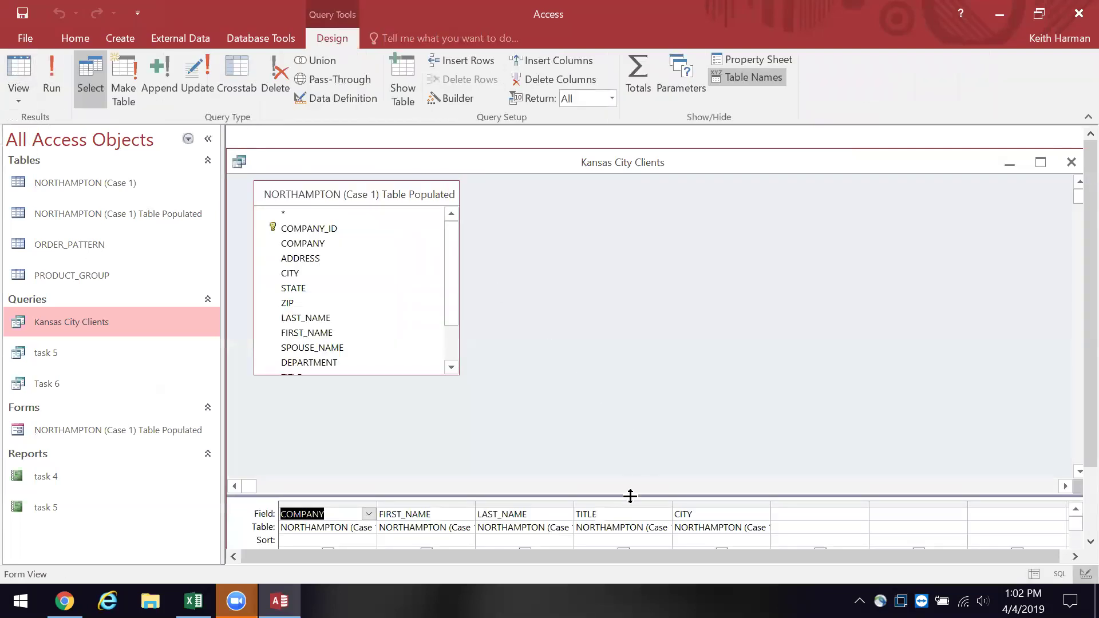
Add the ORDER_PATTERN field to the Kansas City Clients query after enlarging its design grid, and run the query
left_click_drag(627, 495, 616, 392)
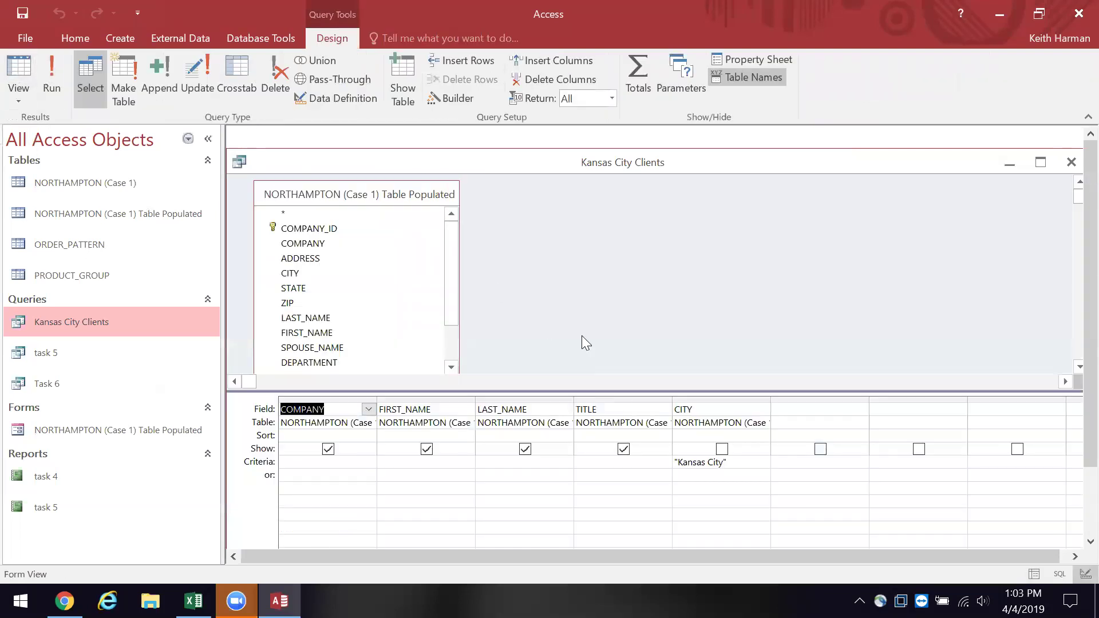
left_click_drag(426, 190, 434, 180)
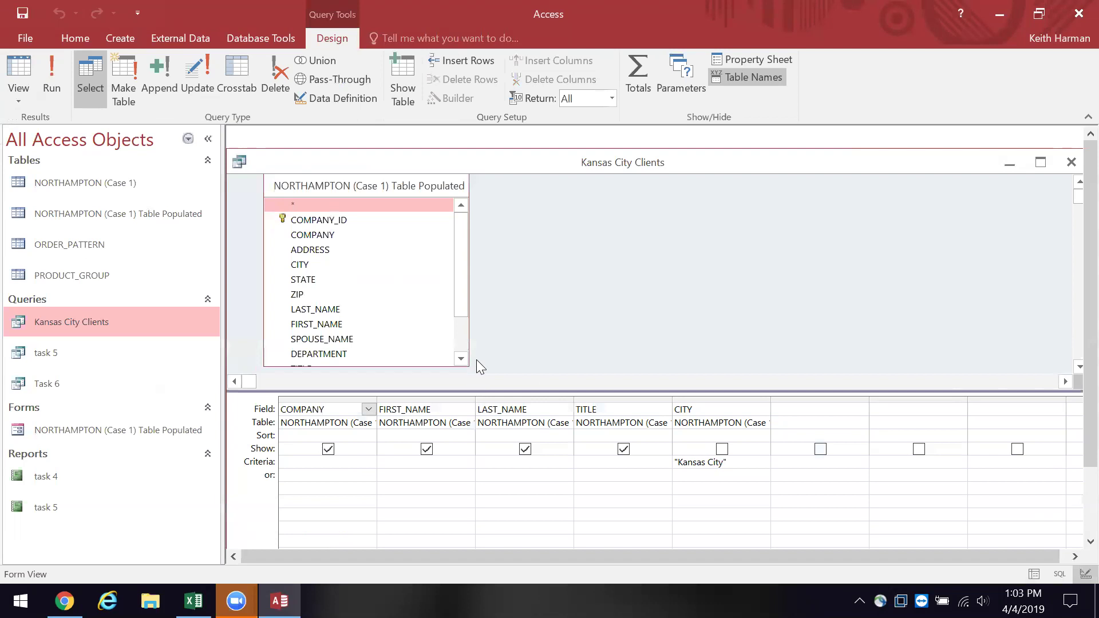
left_click(461, 360)
left_click(460, 359)
left_click(460, 359)
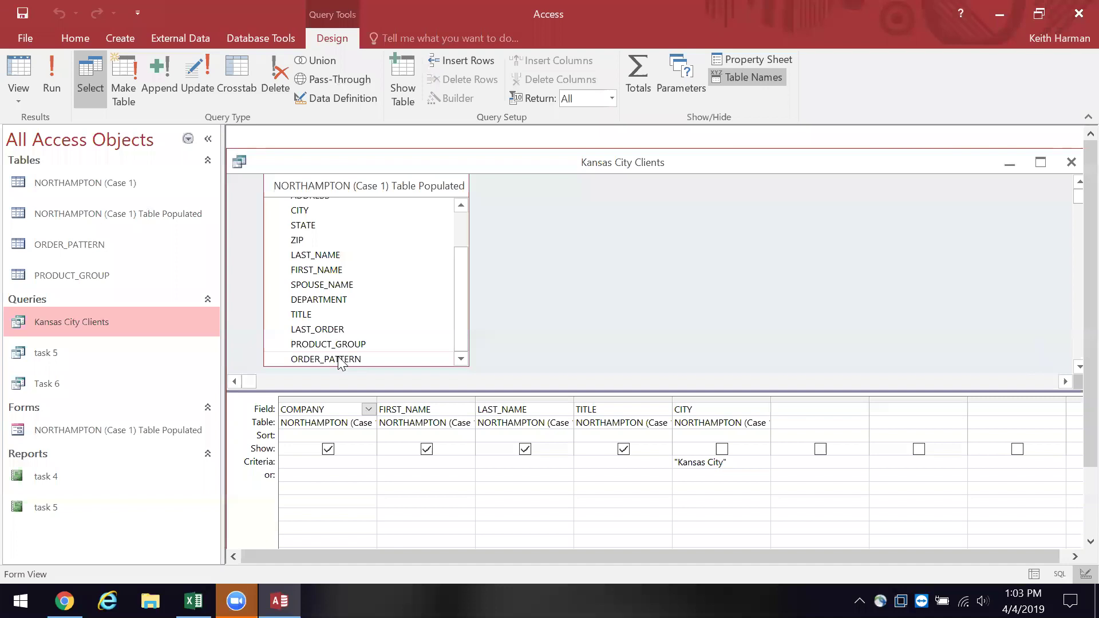
left_click_drag(341, 362, 801, 408)
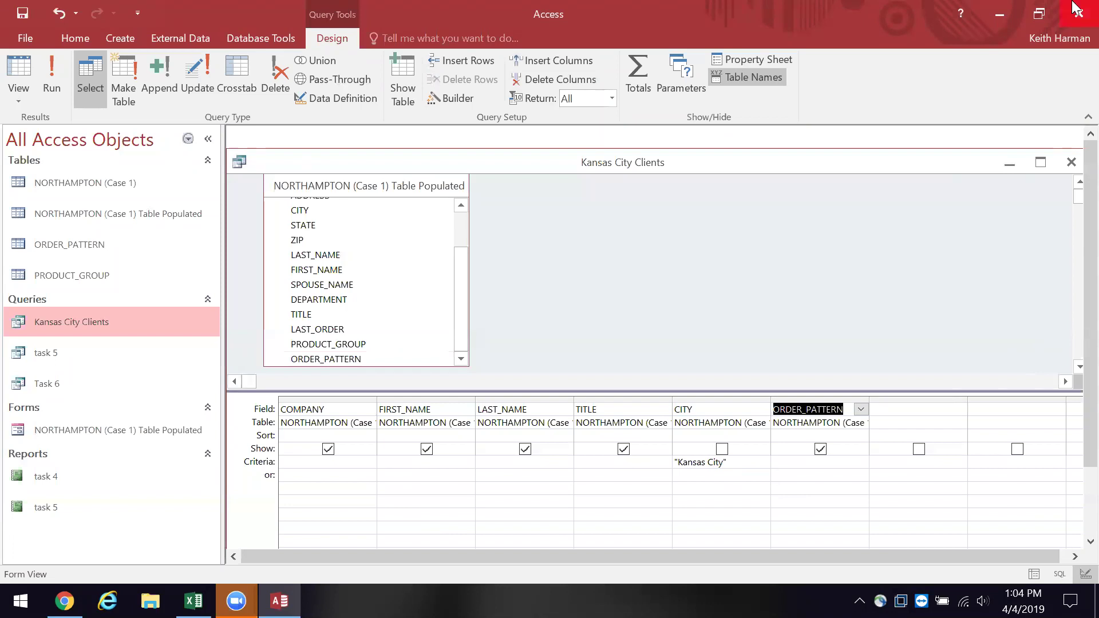
left_click(48, 64)
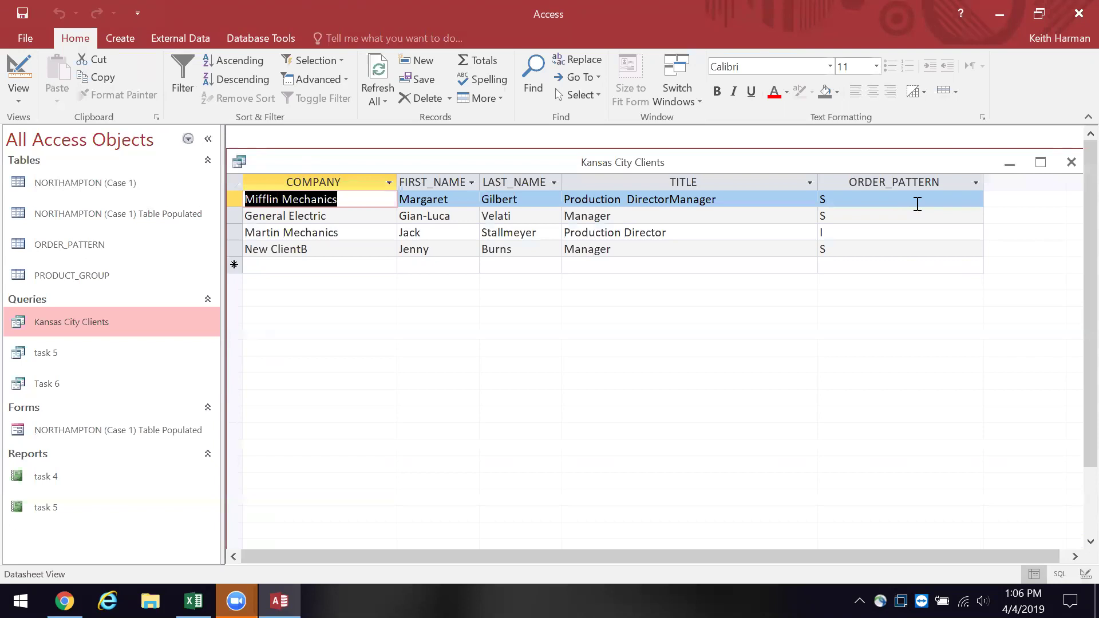
Open the ORDER_PATTERN table to review the meaning of its codes, and close it
right_click(48, 247)
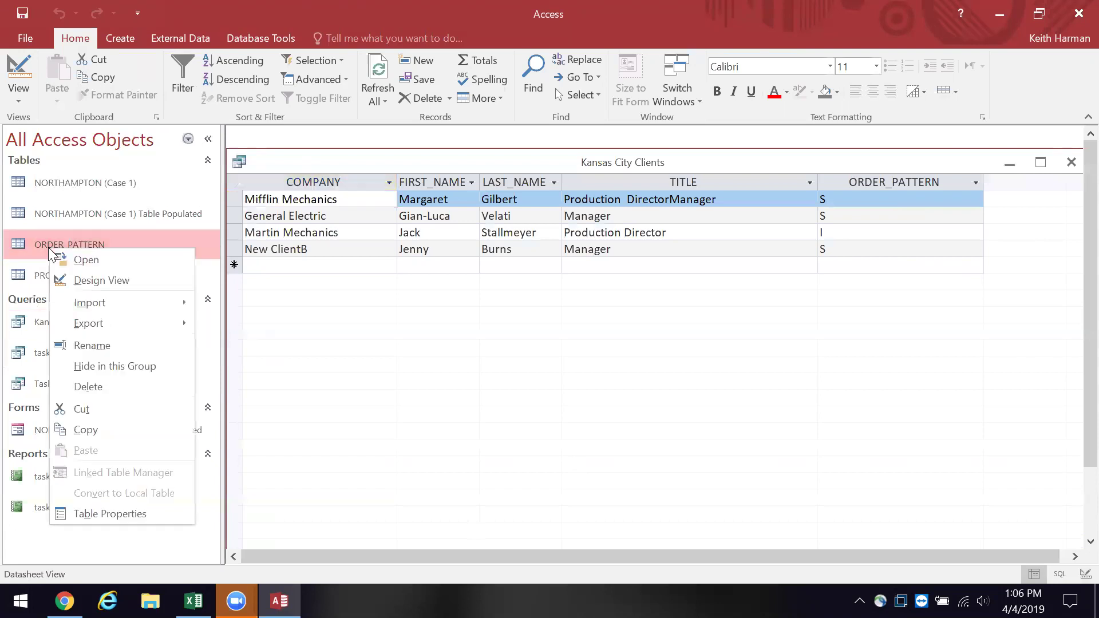
left_click(64, 261)
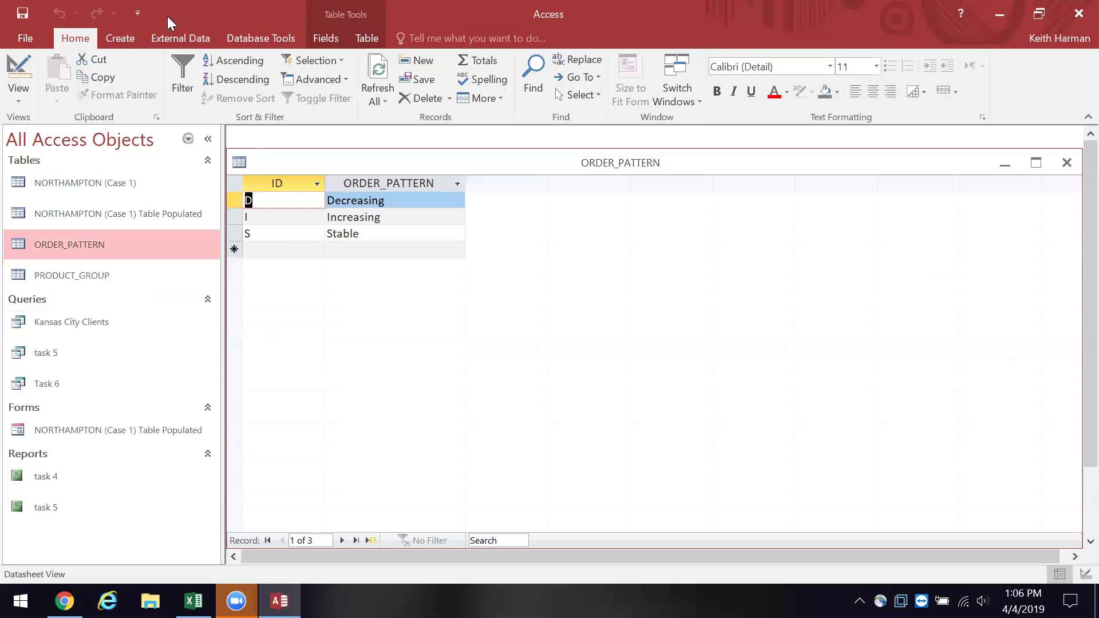
left_click(1068, 162)
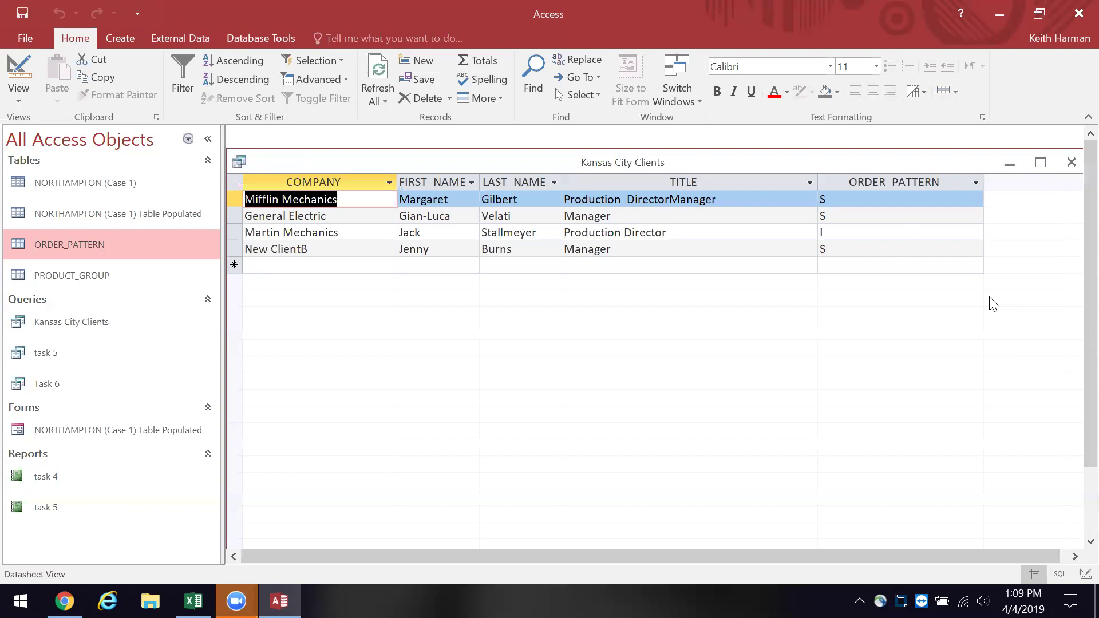
Display the Kansas City Clients query in SQL View to examine its SELECT, FROM and WHERE statement
right_click(268, 159)
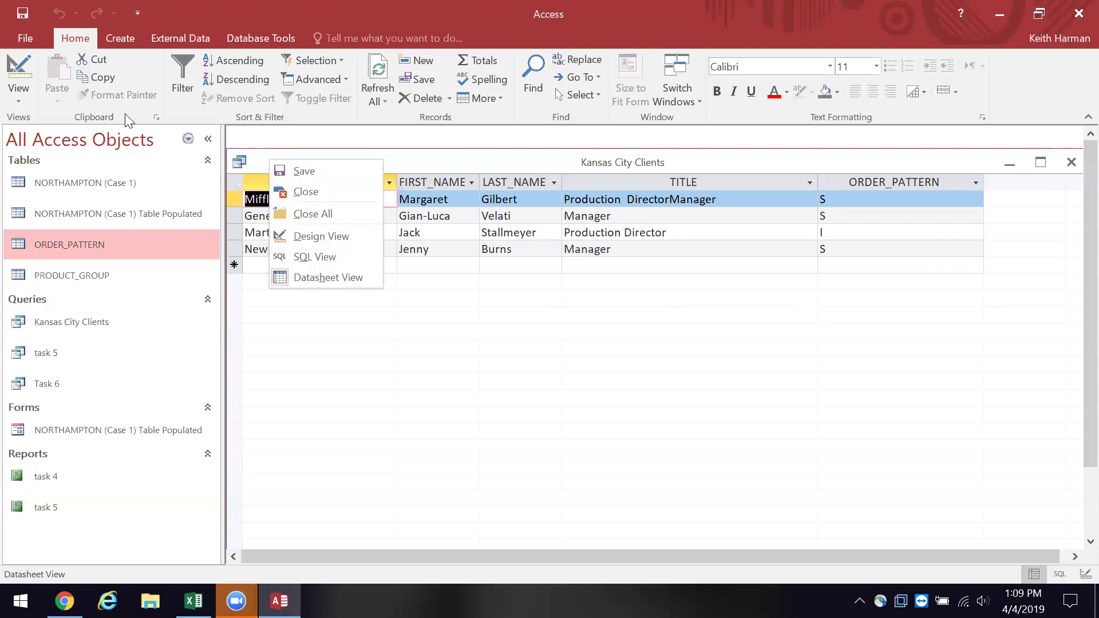
left_click(17, 94)
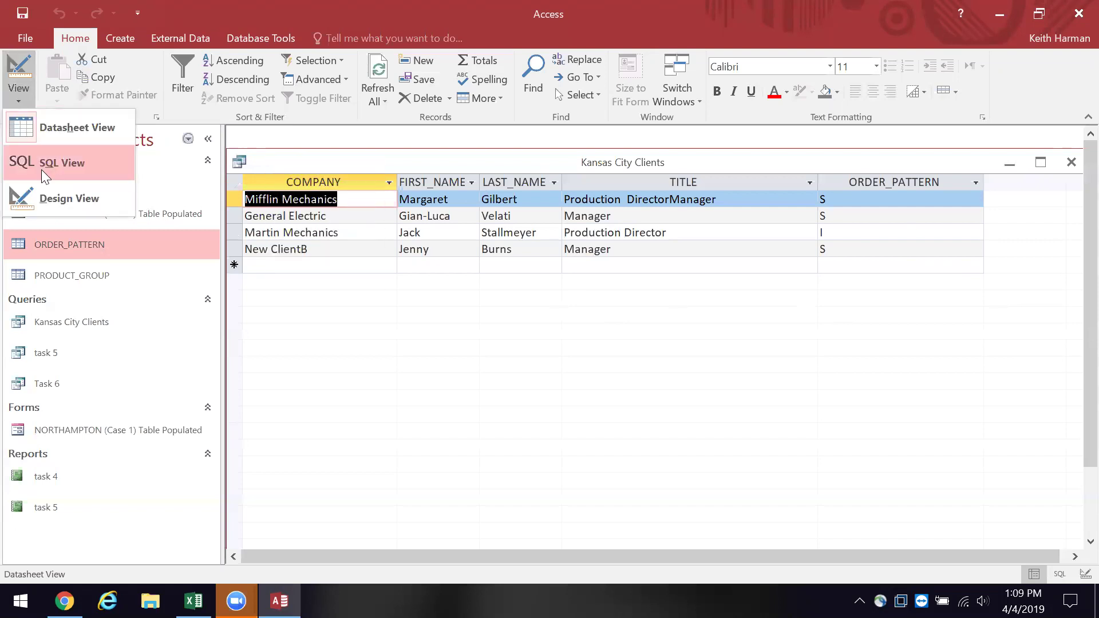
left_click(66, 168)
left_click(492, 312)
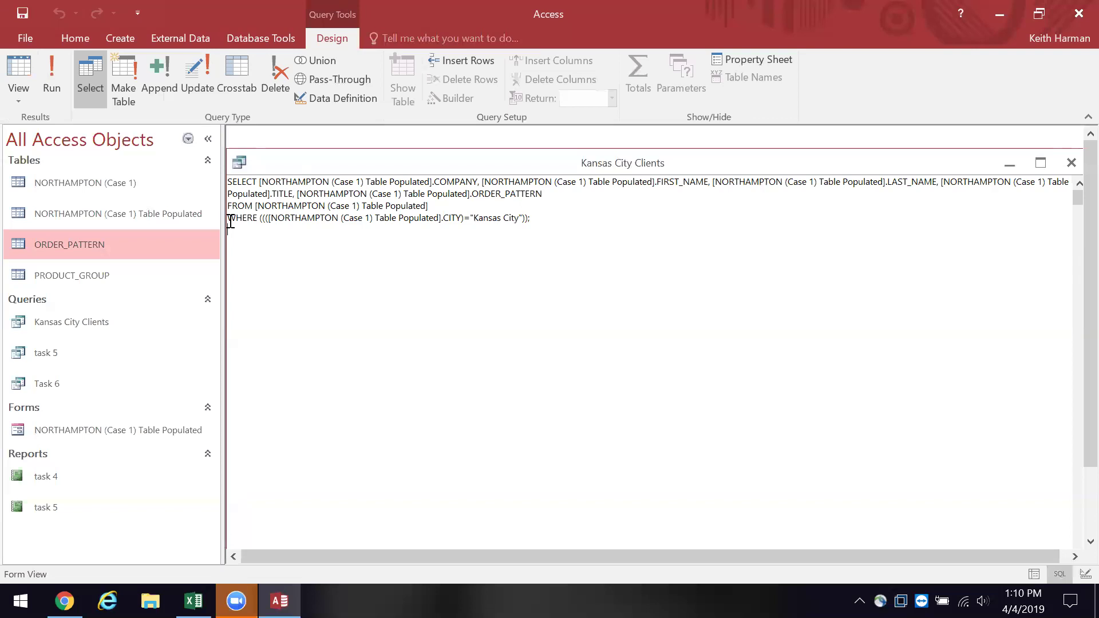
Narrow the ORDER_PATTERN column in the query's results and return the query to Design View
left_click(45, 71)
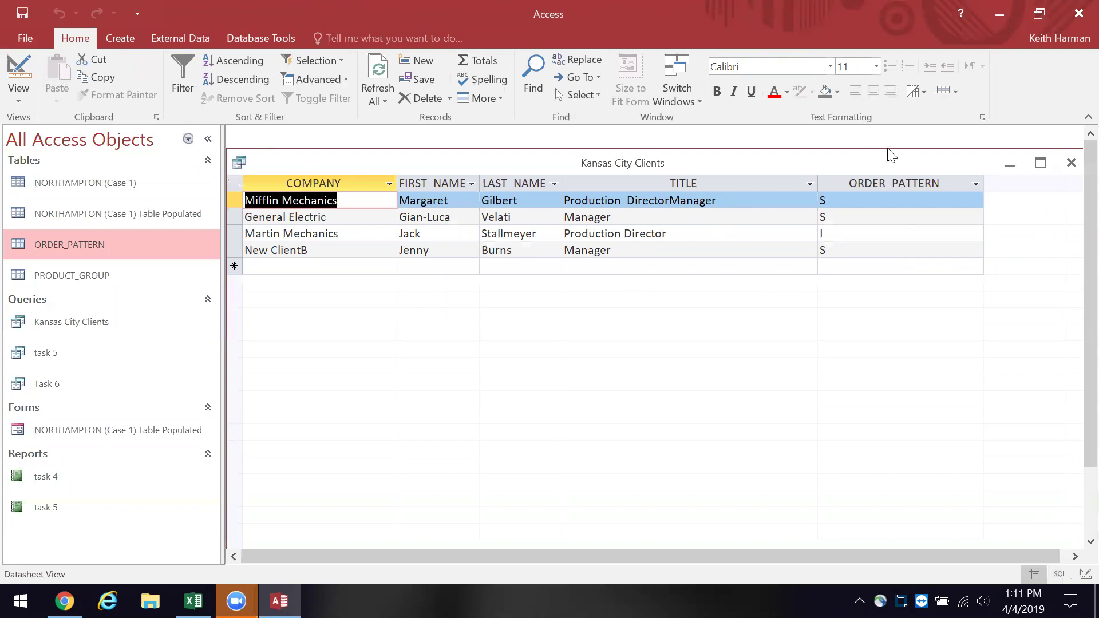
left_click_drag(982, 187, 875, 202)
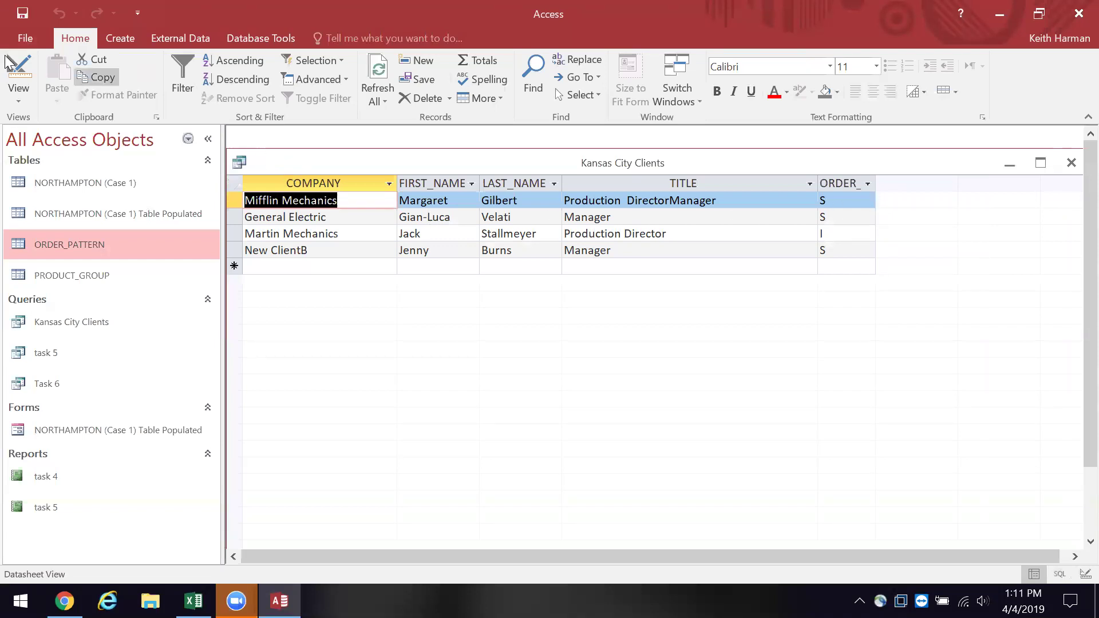
left_click(18, 72)
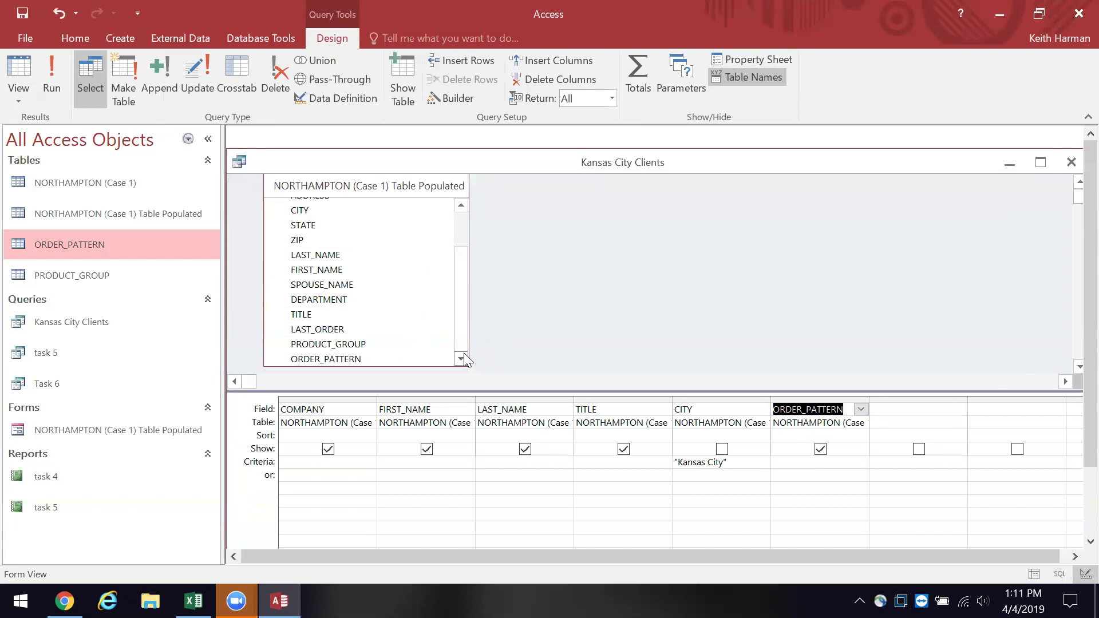
mouse_move(456, 262)
left_mouse_down()
mouse_move(461, 215)
mouse_move(462, 346)
left_mouse_up()
Open the NORTHAMPTON (Case 1) table to review its records and columns, and close it
right_click(67, 181)
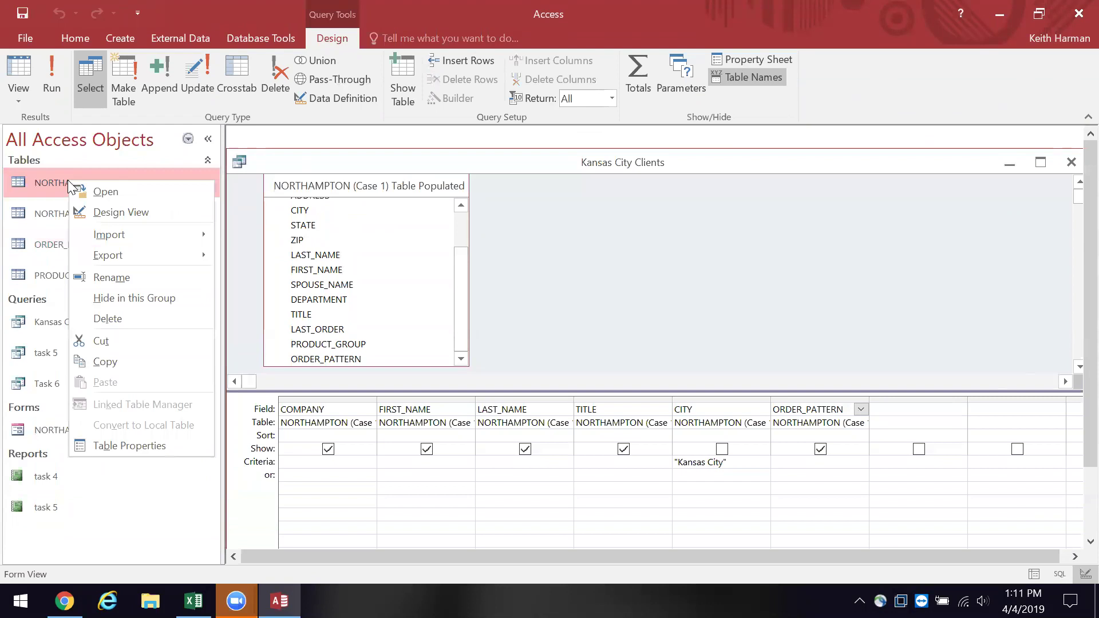
left_click(112, 190)
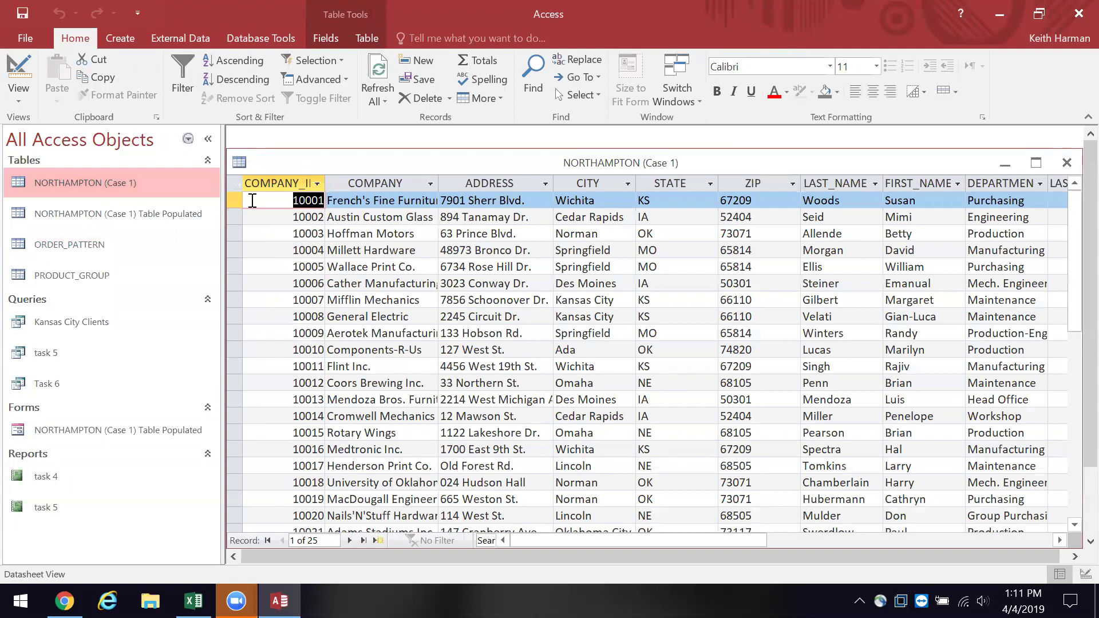
mouse_move(736, 545)
left_mouse_down()
mouse_move(810, 540)
mouse_move(719, 555)
left_mouse_up()
left_click(1064, 164)
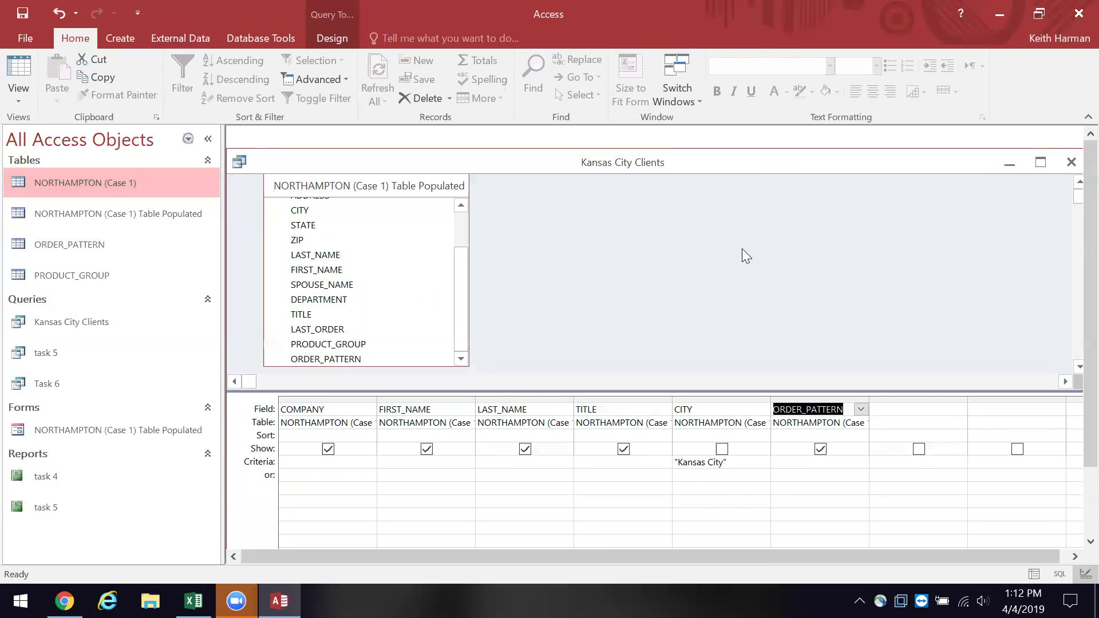
Add the LAST_ORDER field to the Kansas City Clients query and sort its results from oldest to newest, keeping the query open
left_click(337, 330)
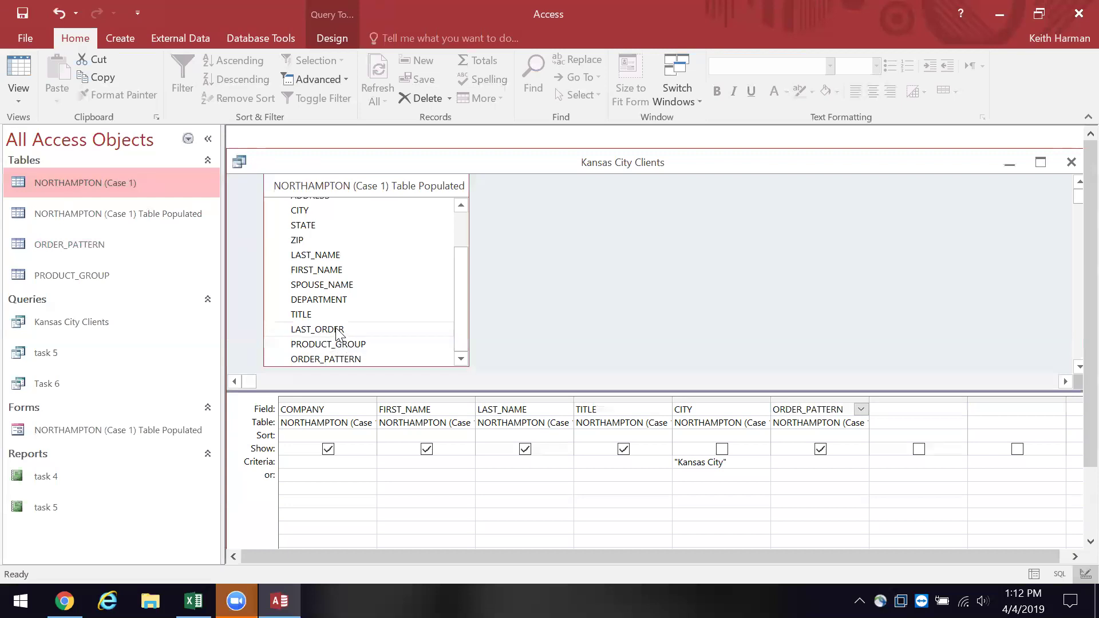
left_click_drag(338, 332, 922, 413)
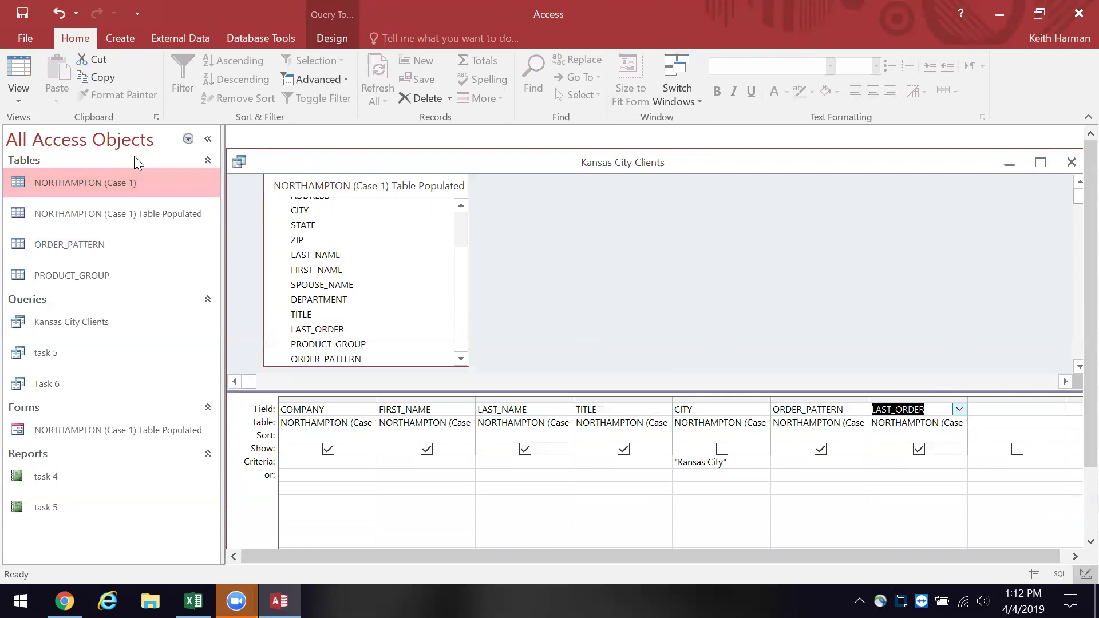
left_click(19, 71)
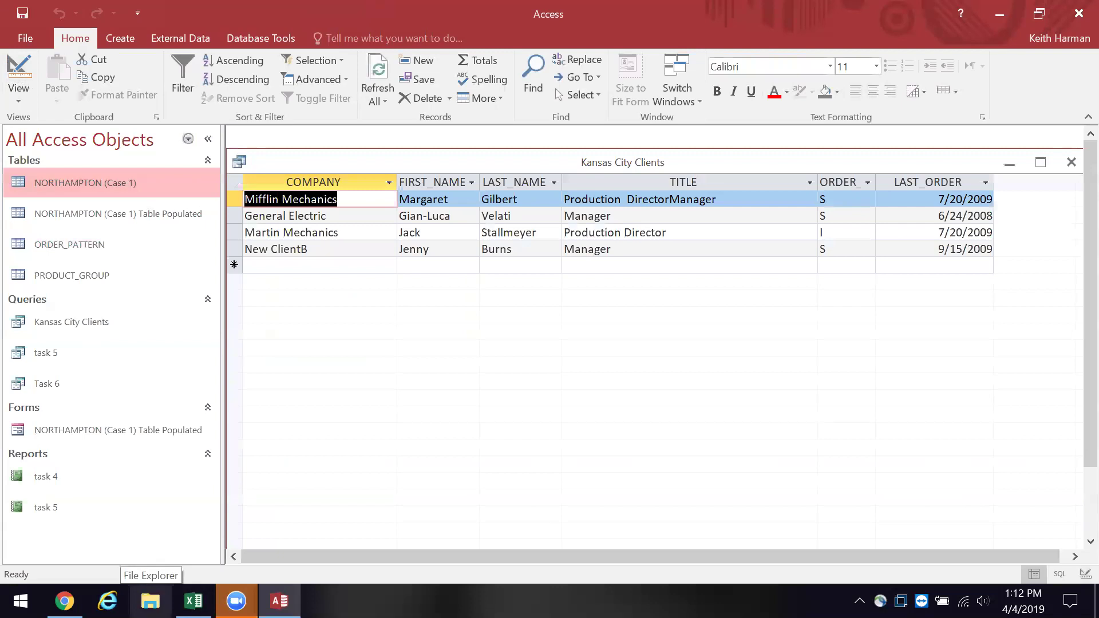
left_click(985, 182)
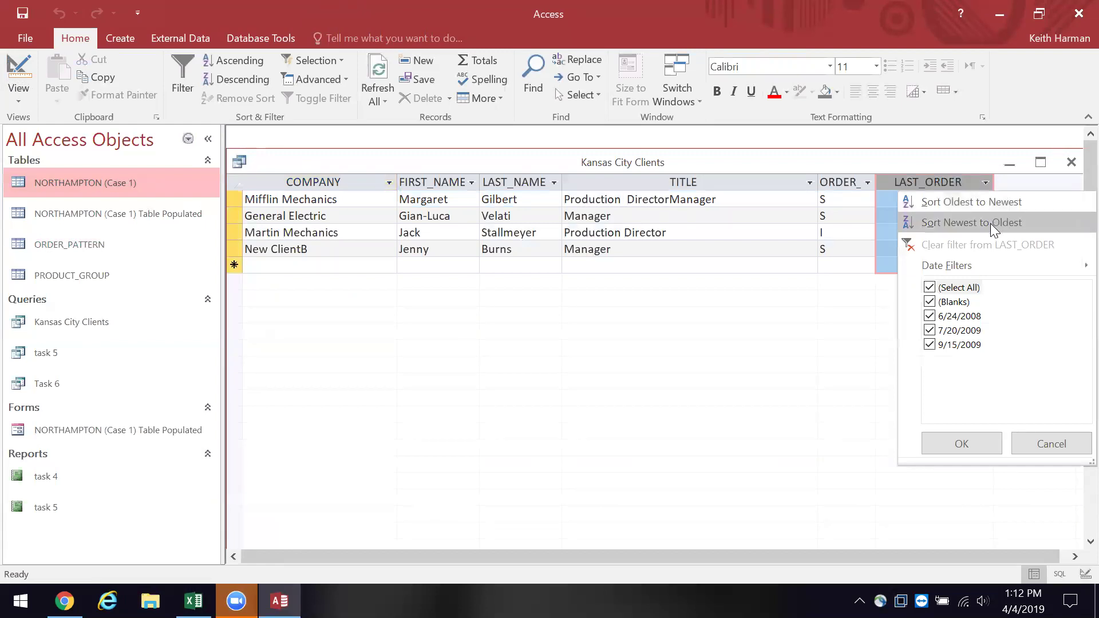
left_click(990, 204)
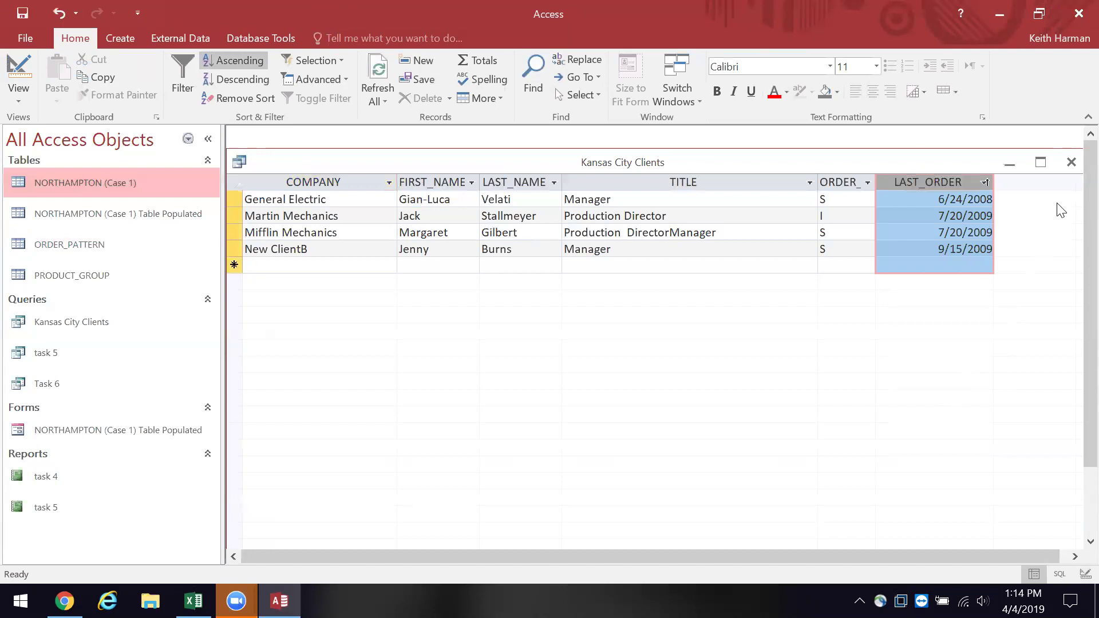
left_click(1071, 163)
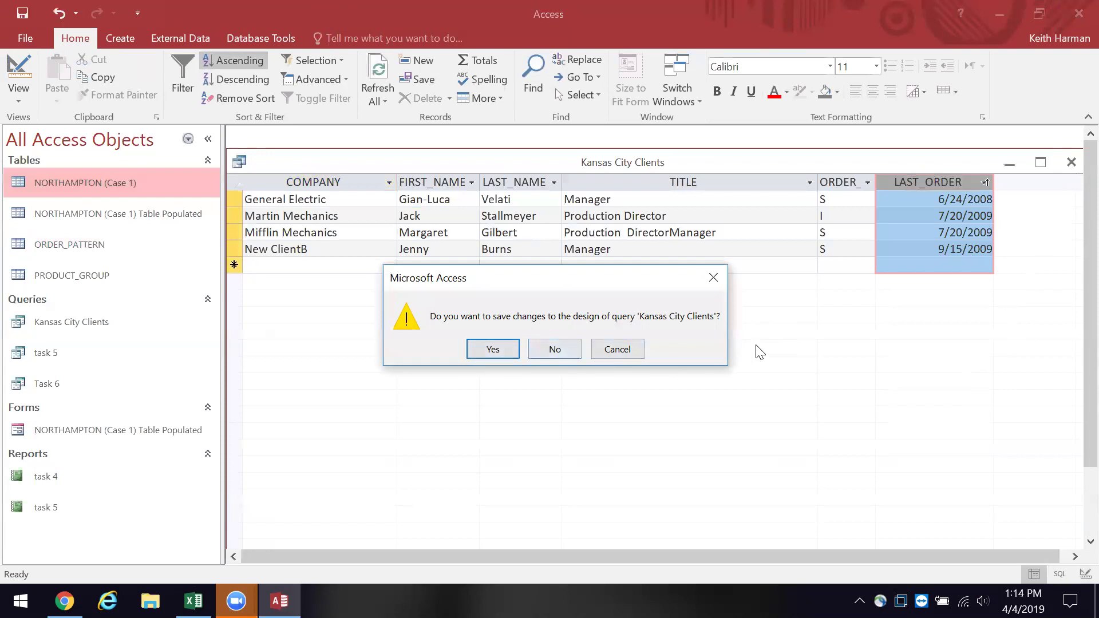
left_click(711, 280)
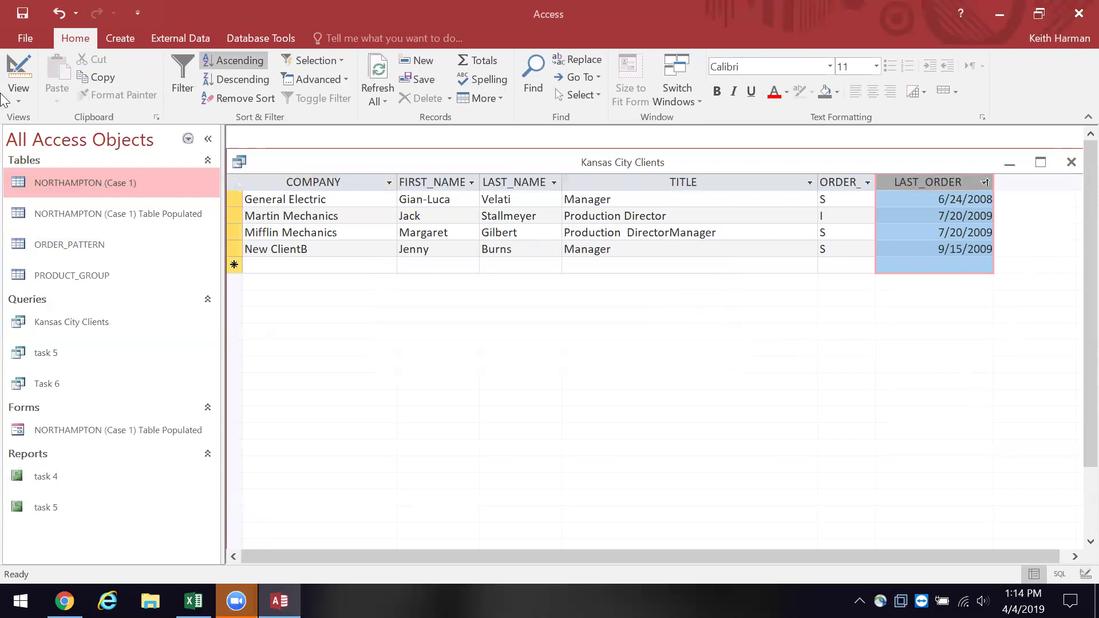
Add the PRODUCT_GROUP field to the Kansas City Clients query in Design View and run the query
left_click(9, 66)
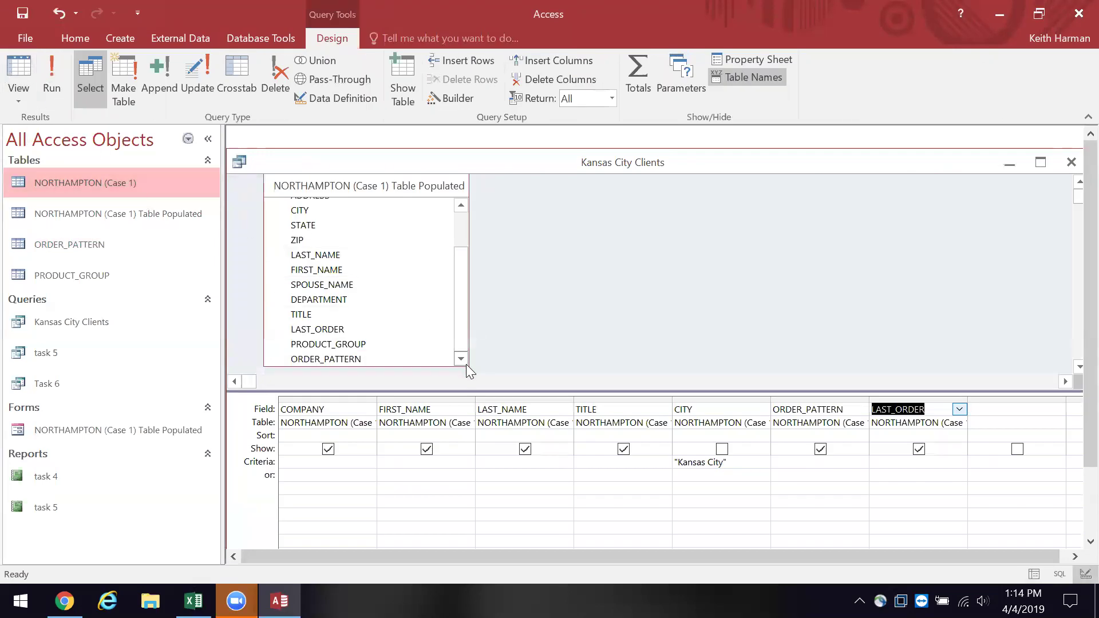
left_click(339, 349)
left_click_drag(340, 349, 1008, 416)
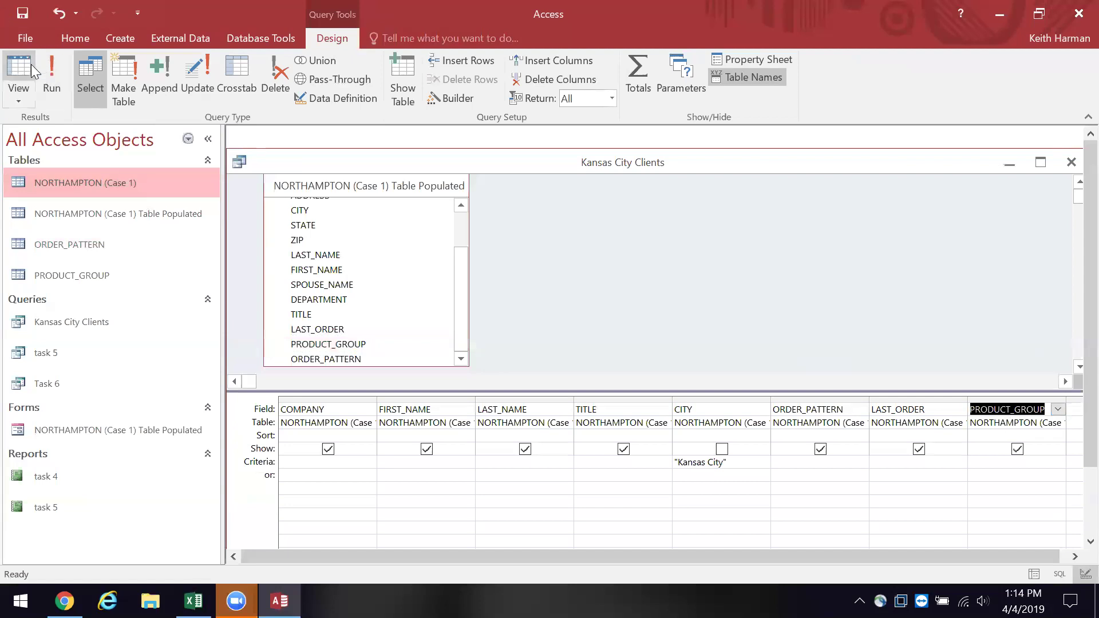
left_click(52, 72)
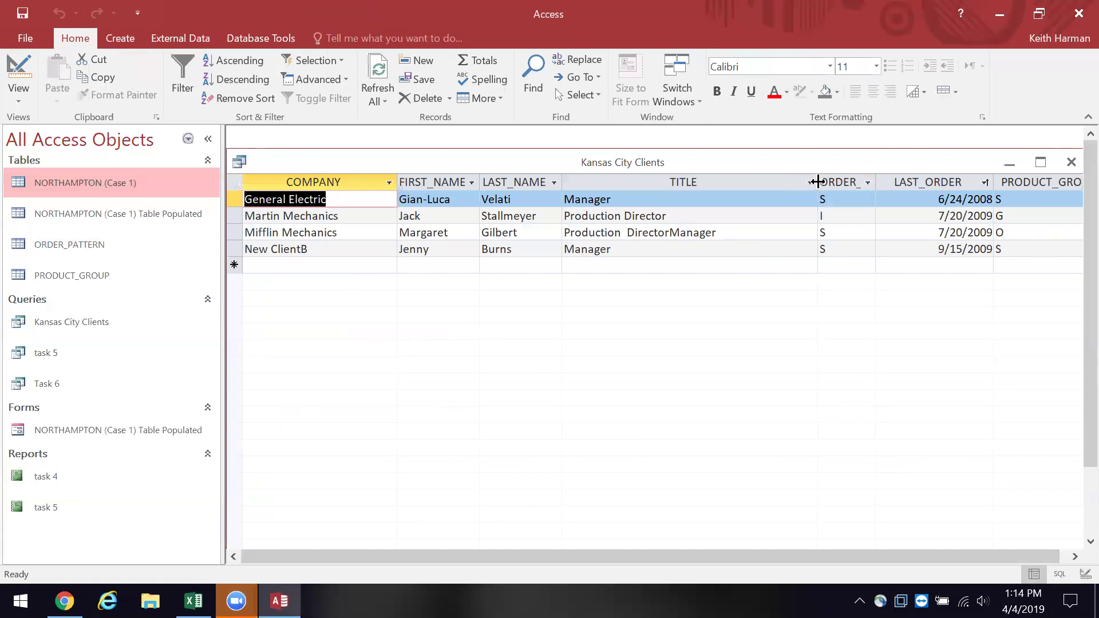
Make room to view all result columns by narrowing the TITLE column, and close the Kansas City Clients query without saving
left_click(208, 138)
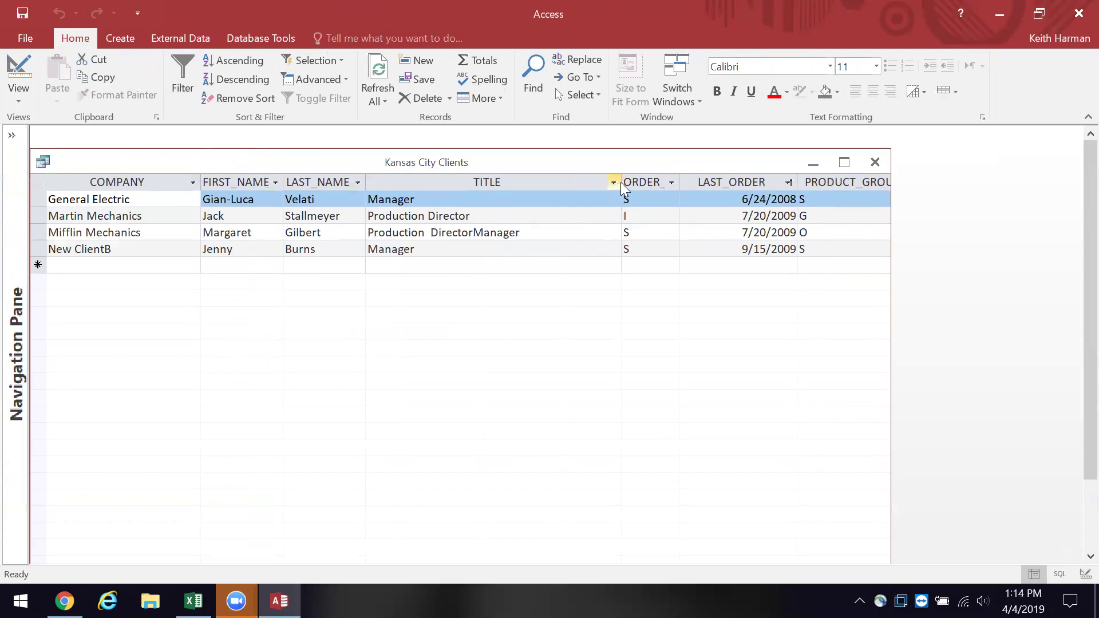
left_click_drag(621, 181, 534, 181)
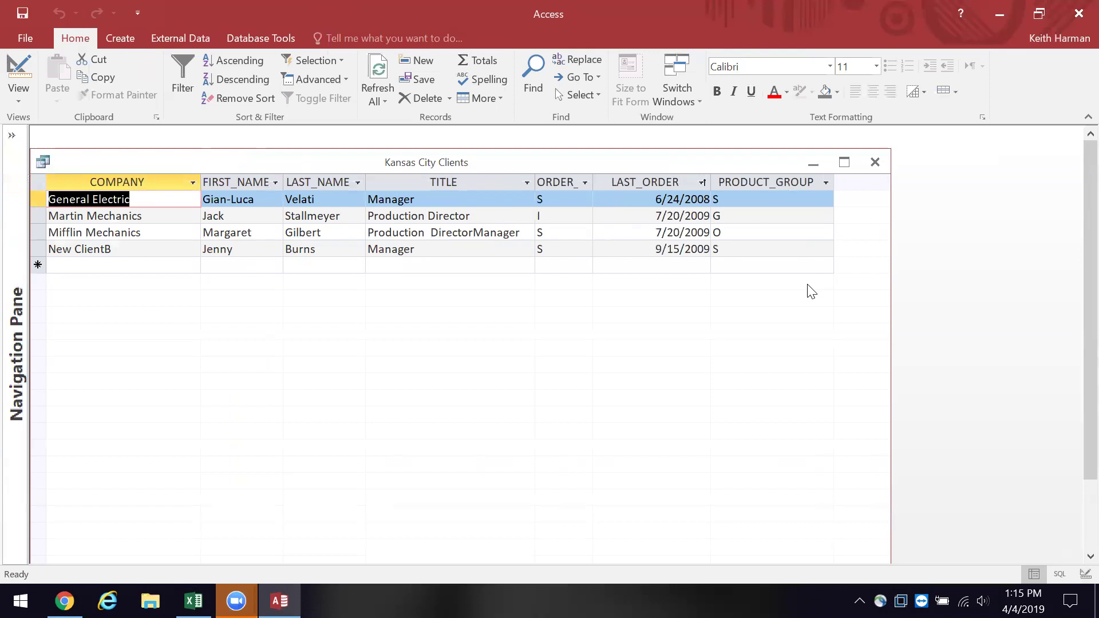
left_click(871, 162)
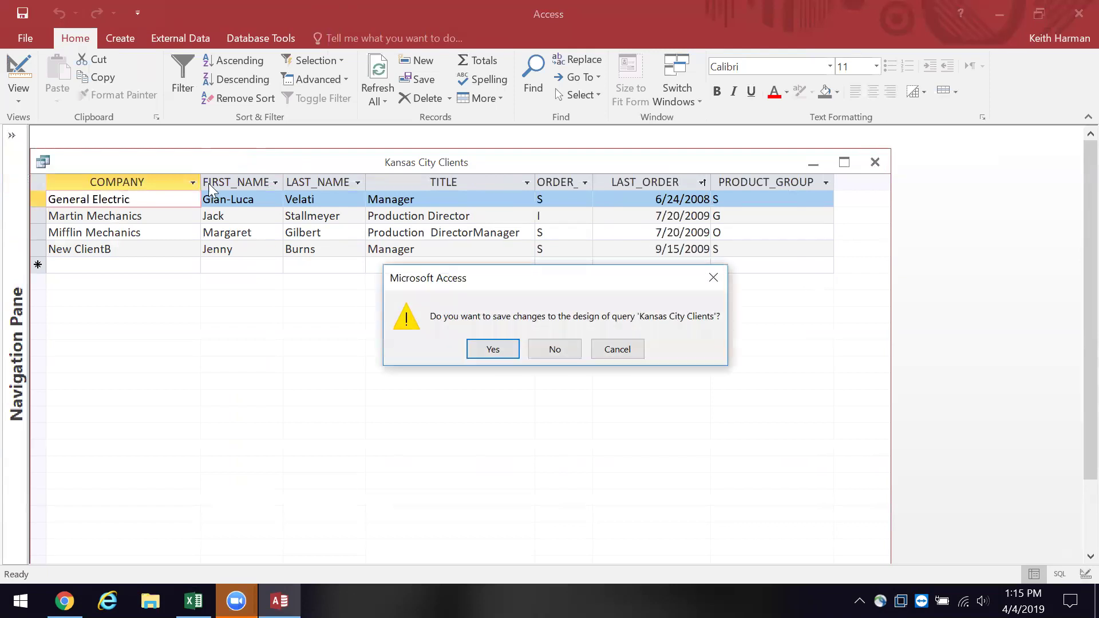
left_click(550, 350)
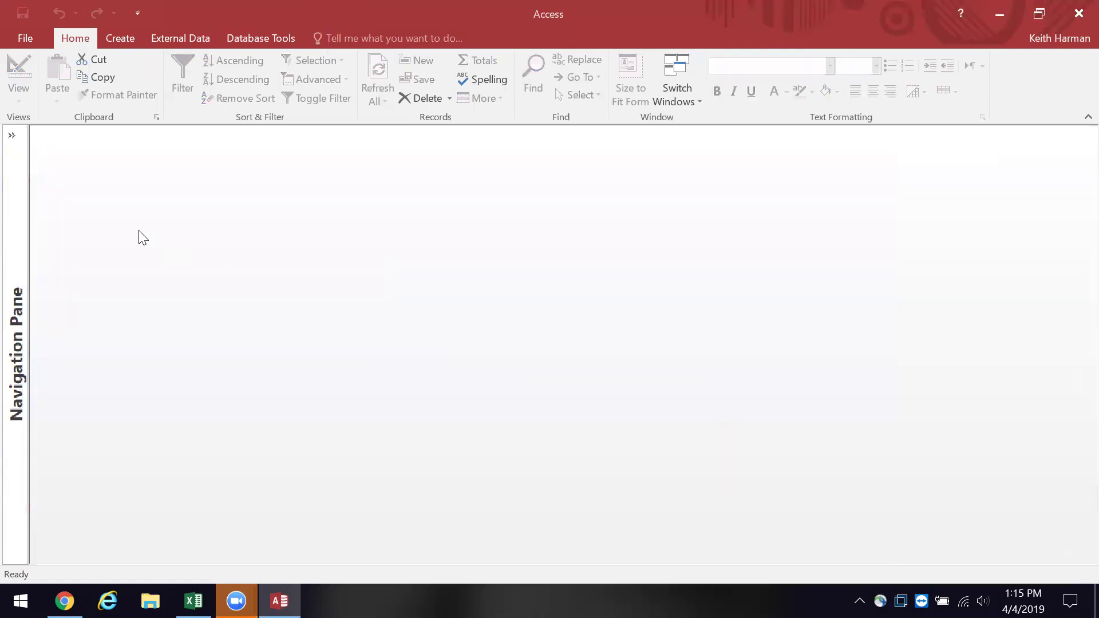
Open the task 5 query in Datasheet View and collapse the list of database objects to view its records
left_click(11, 135)
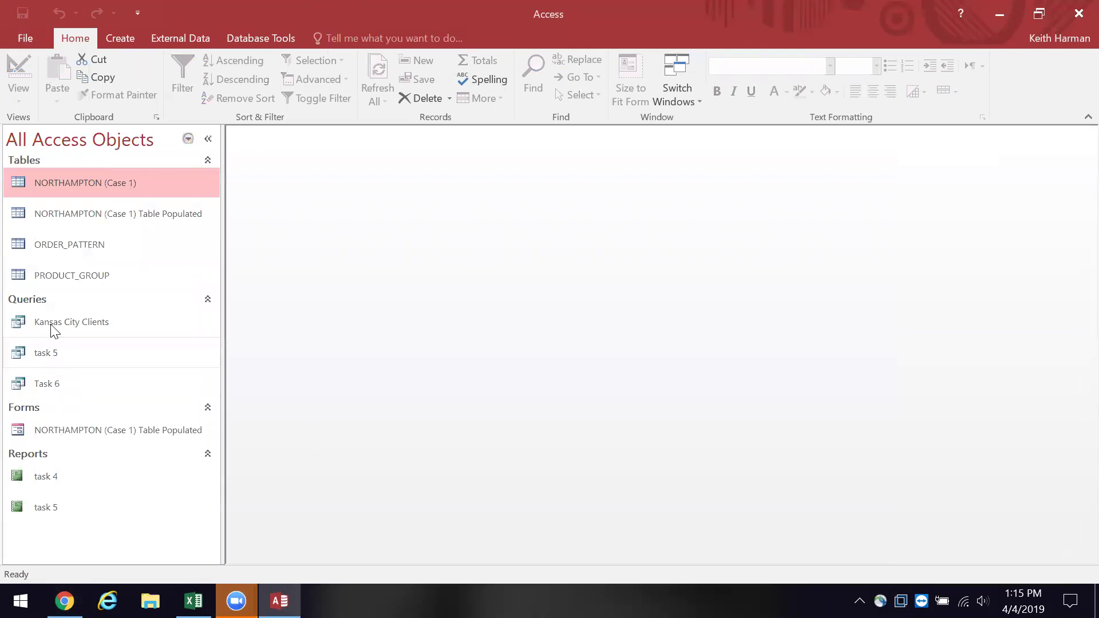
right_click(46, 350)
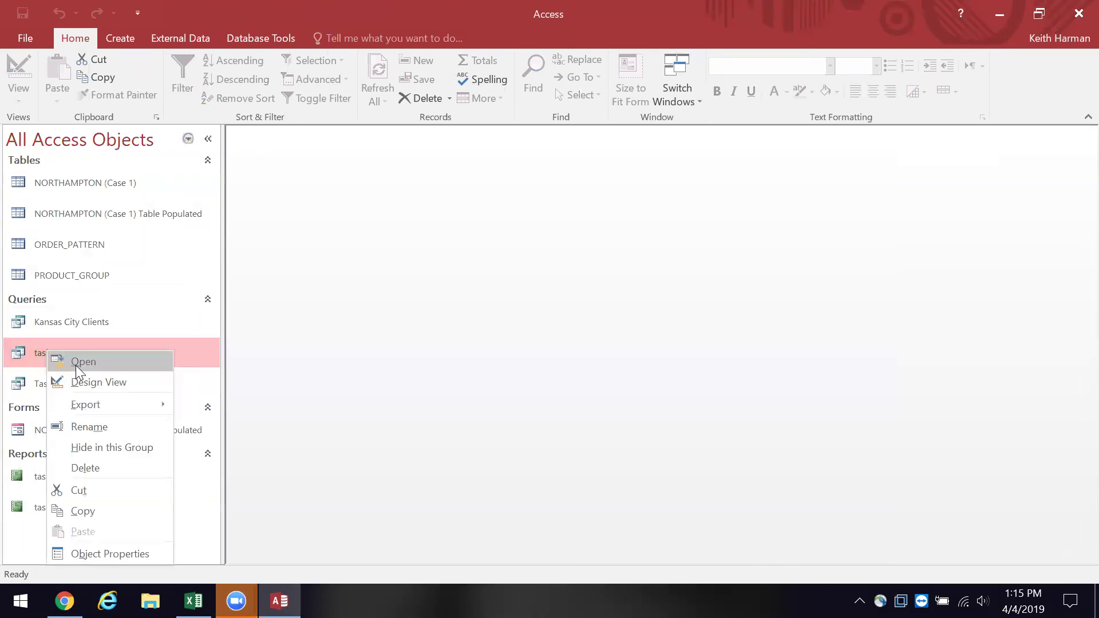
left_click(76, 365)
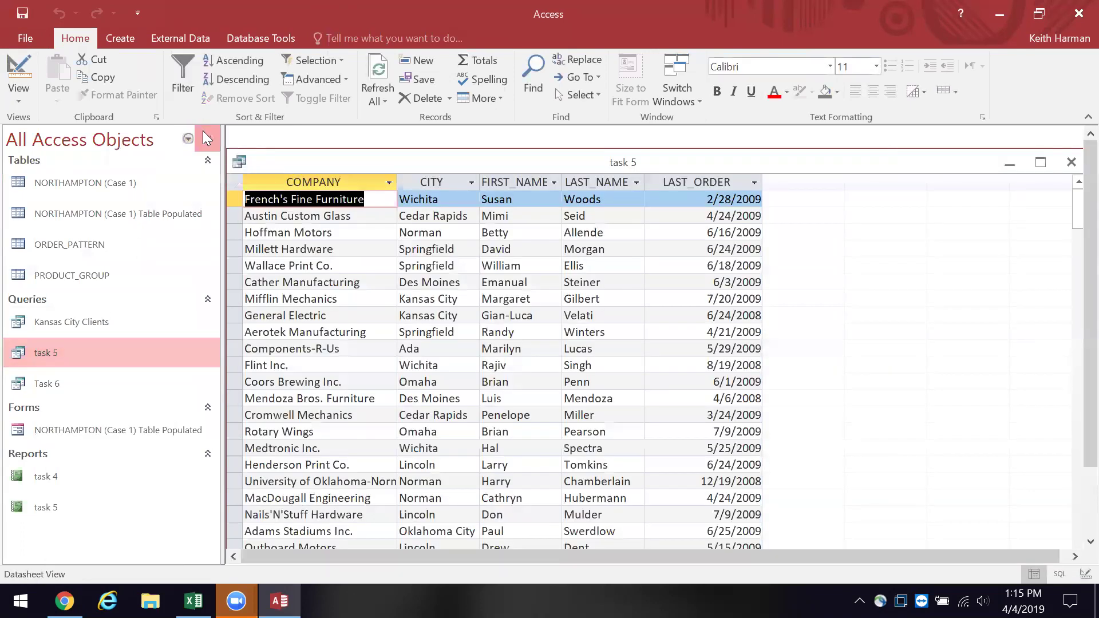
left_click(203, 133)
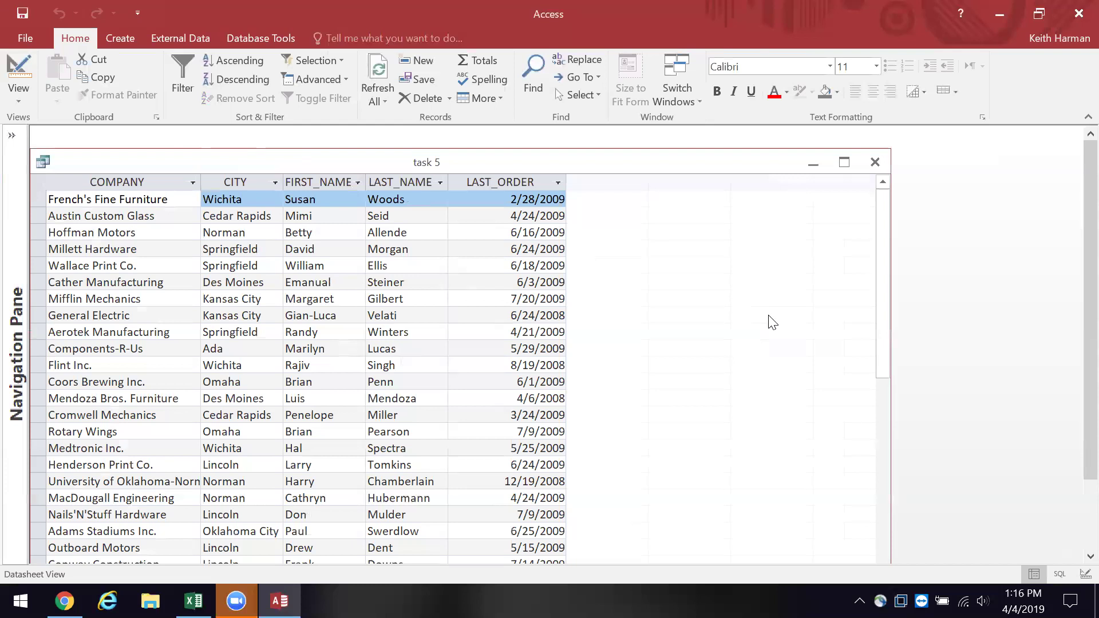
Sort the task 5 query's records by LAST_ORDER from oldest to newest, and close the query without saving the changes
left_click(557, 184)
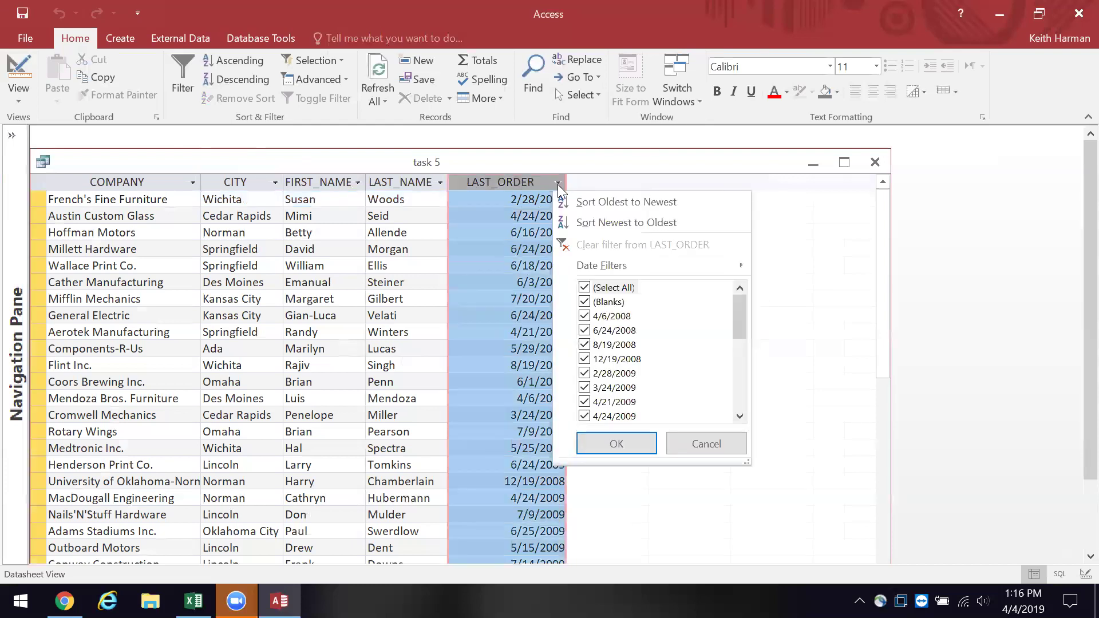
left_click(628, 204)
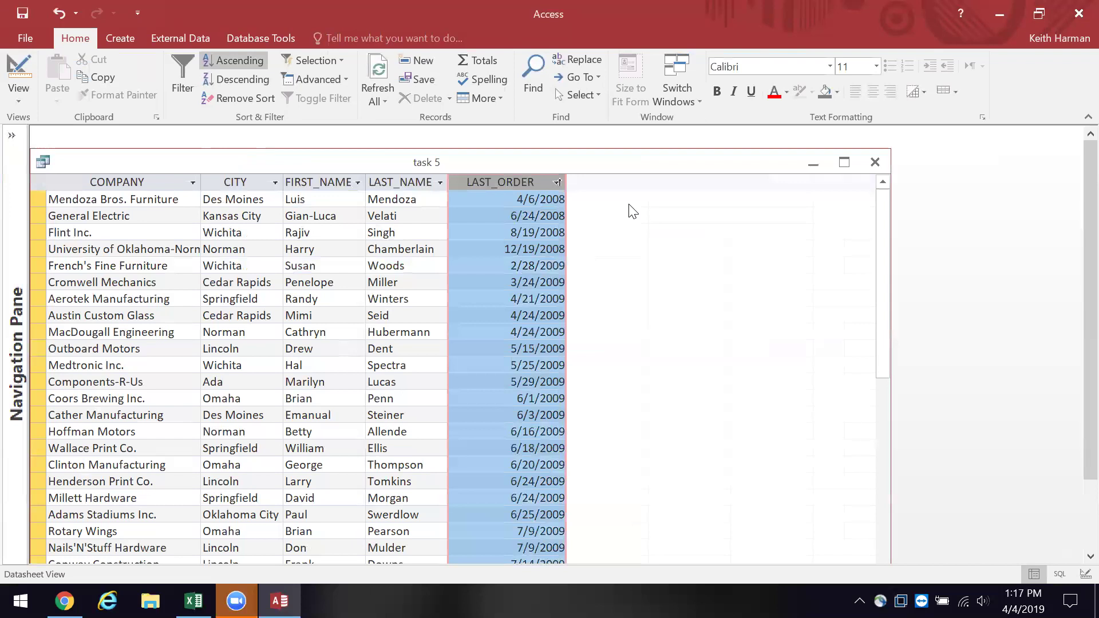
left_click(879, 162)
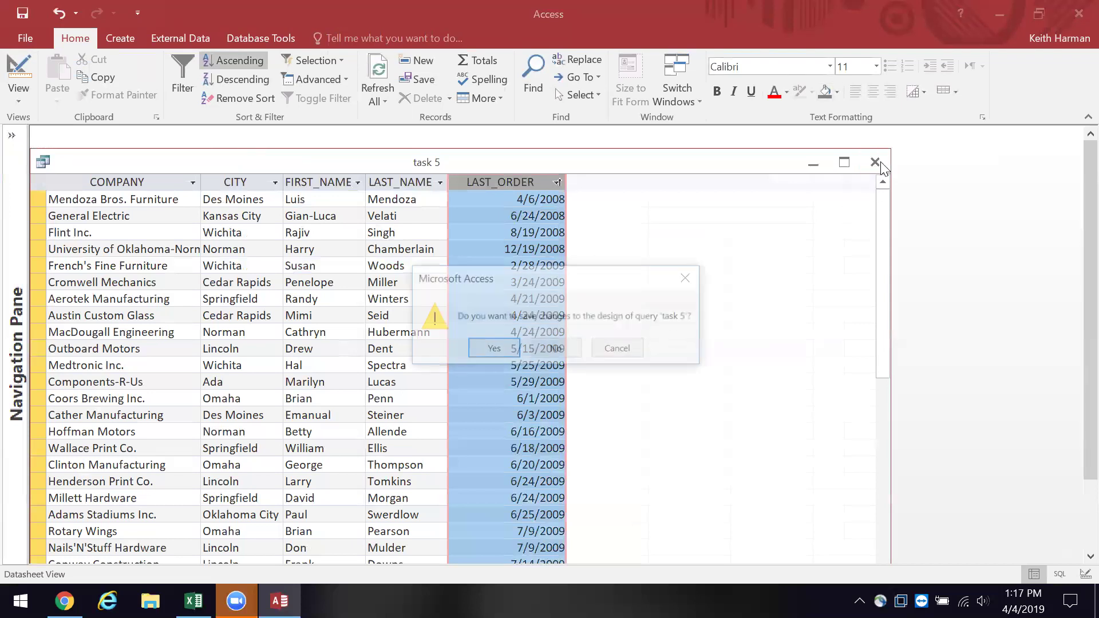
left_click(555, 348)
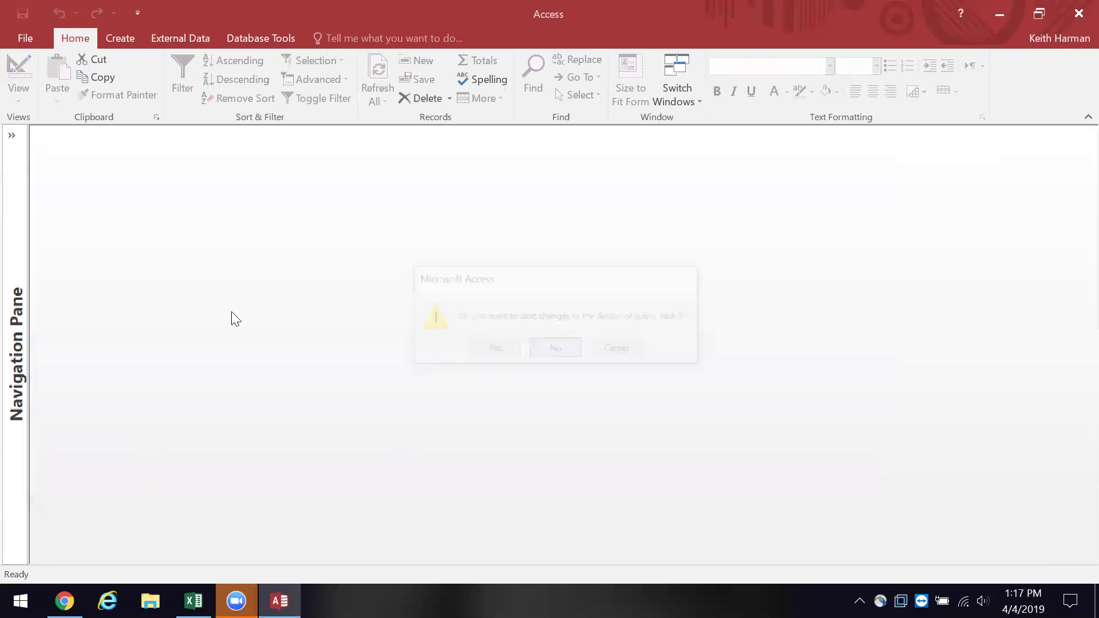
Expand the list of database objects and bring up the available actions for the task 5 query
left_click(12, 134)
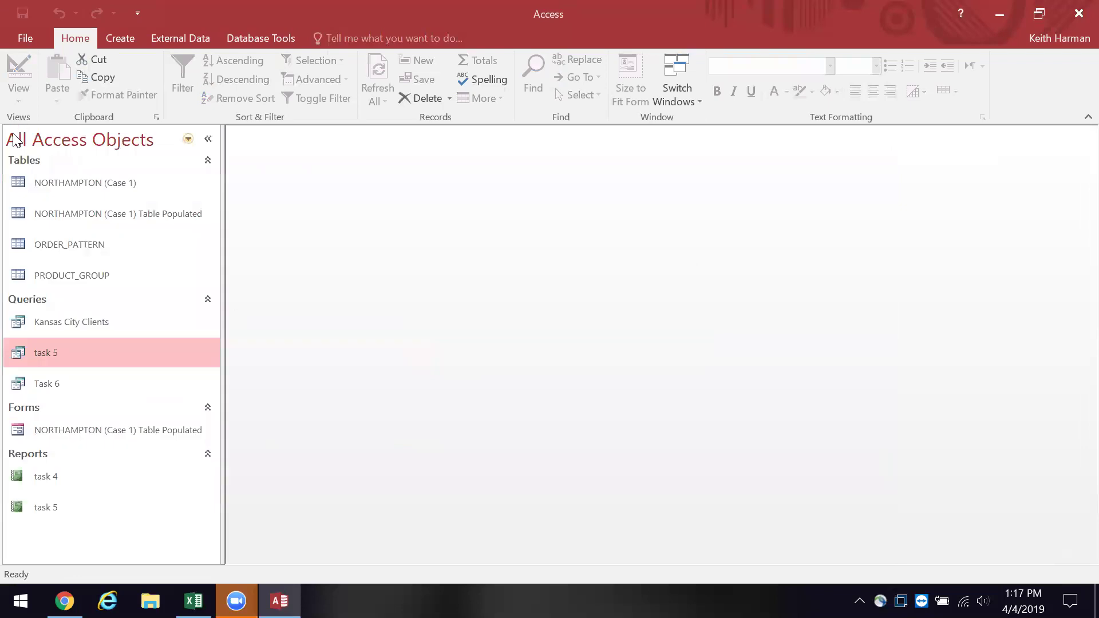
right_click(86, 356)
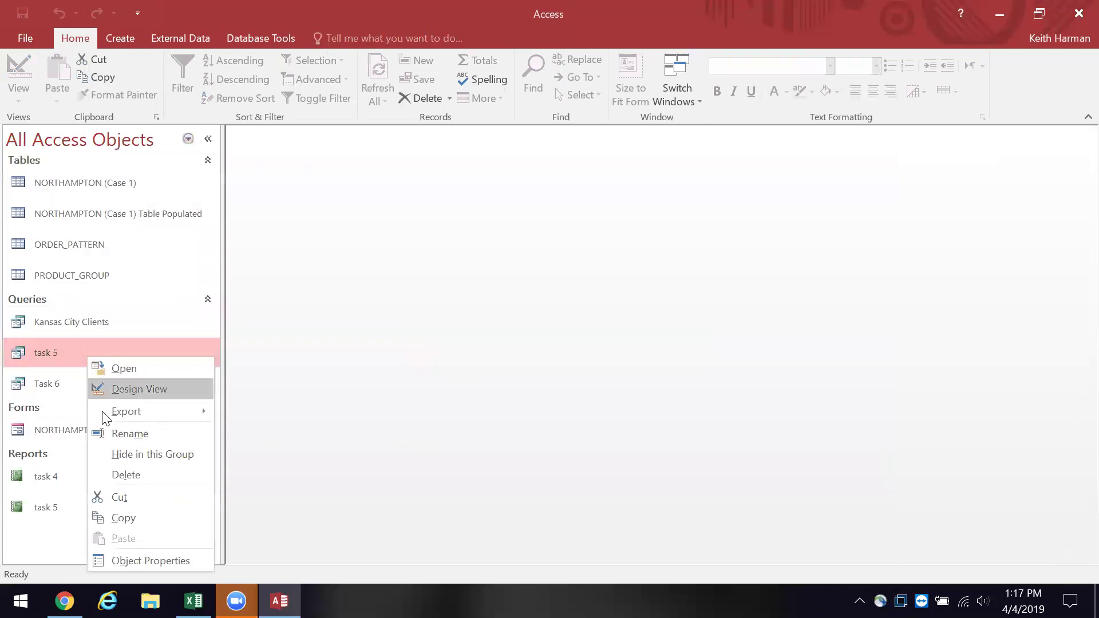
mouse_move(106, 420)
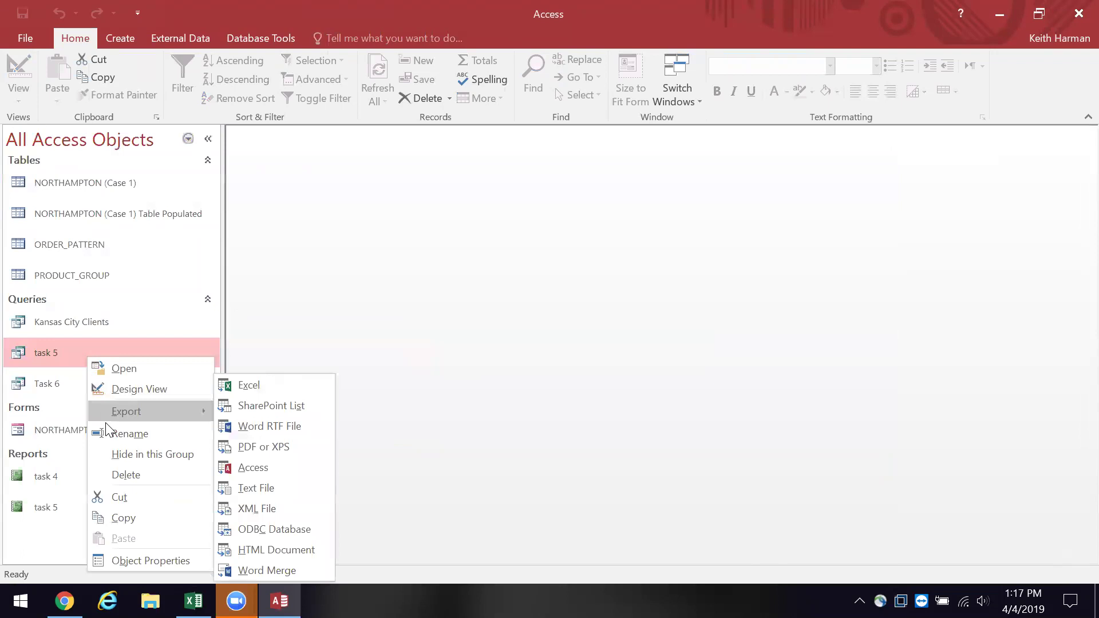